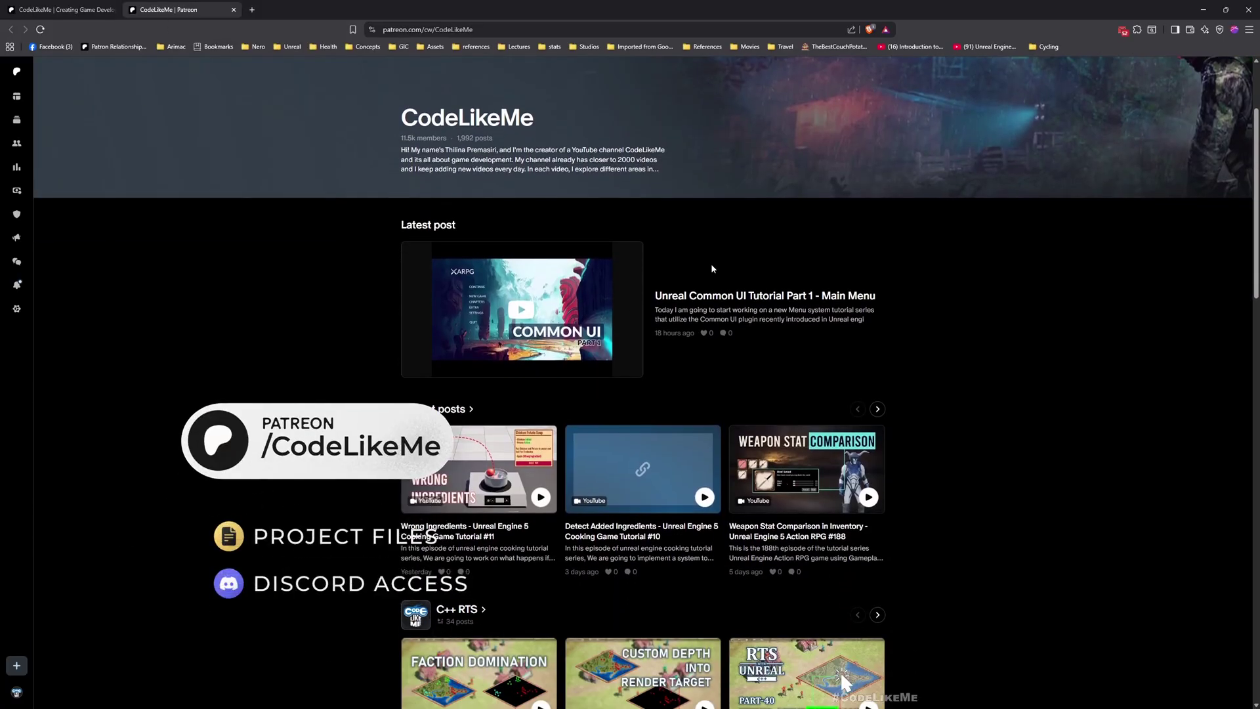
scroll(712, 267, down, 4)
scroll(714, 271, down, 10)
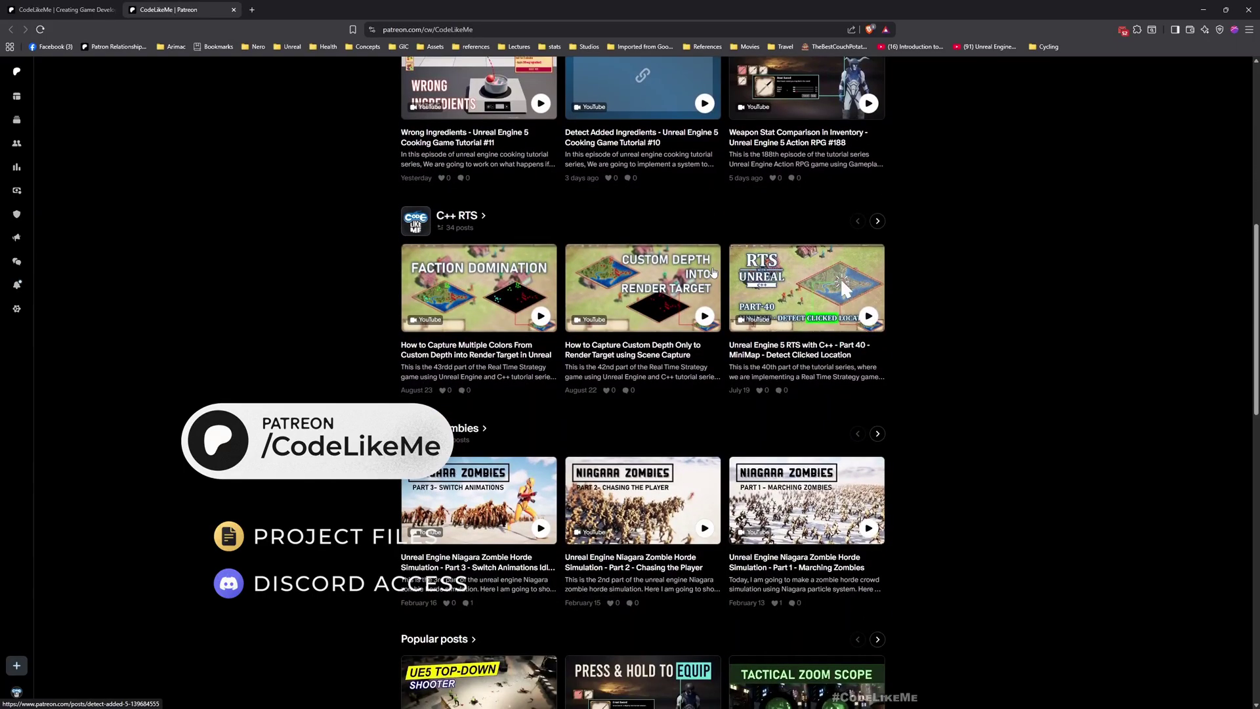
scroll(667, 271, down, 9)
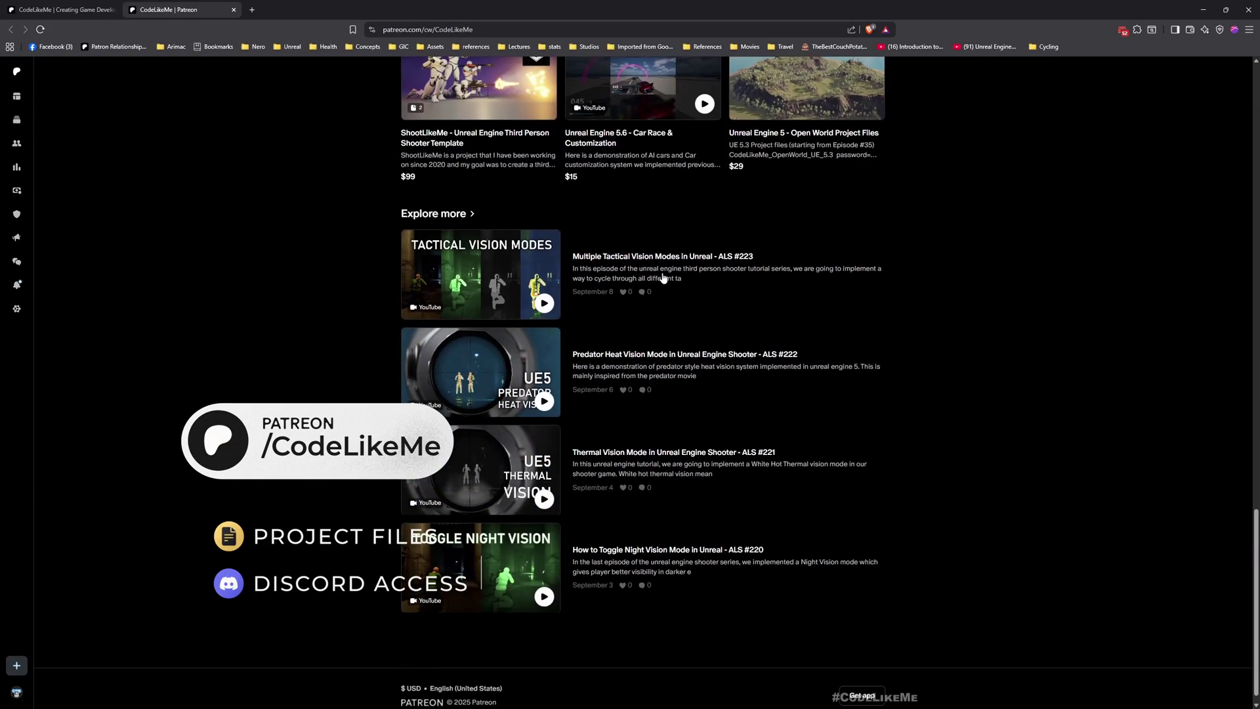
scroll(656, 274, up, 2)
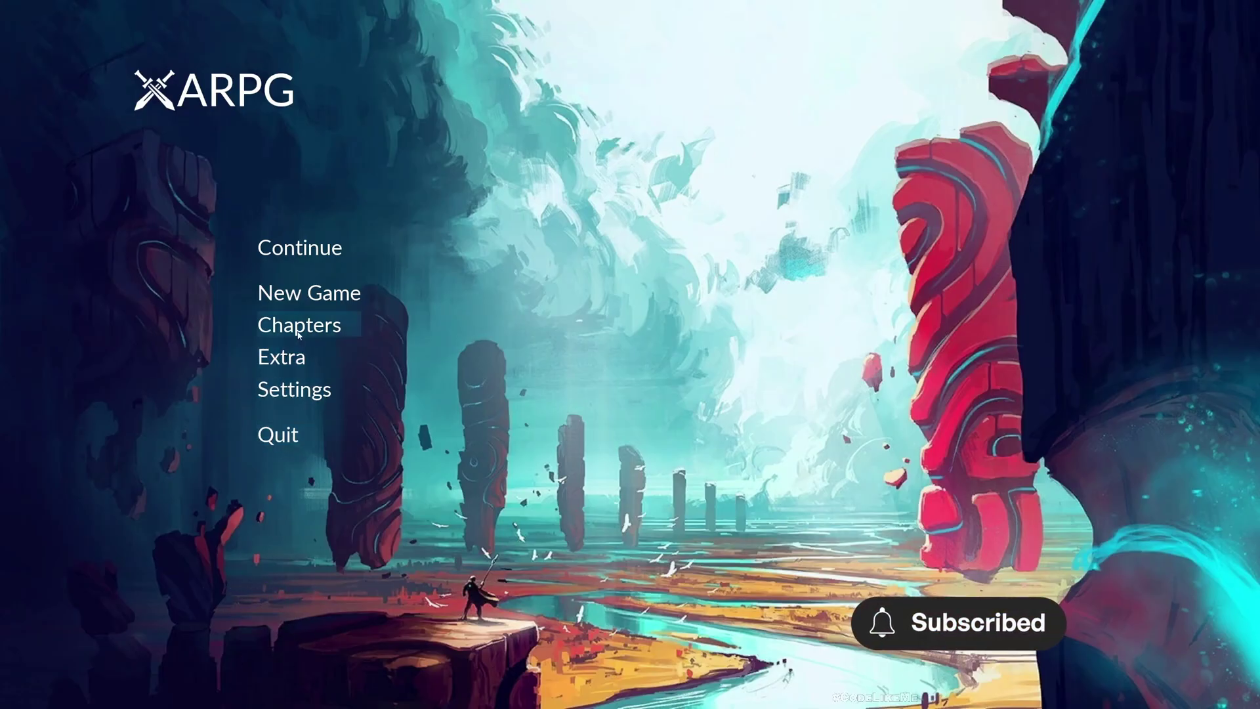
Stop the main menu game preview and bring the level viewport back from full screen to the editor layout.
key(Escape)
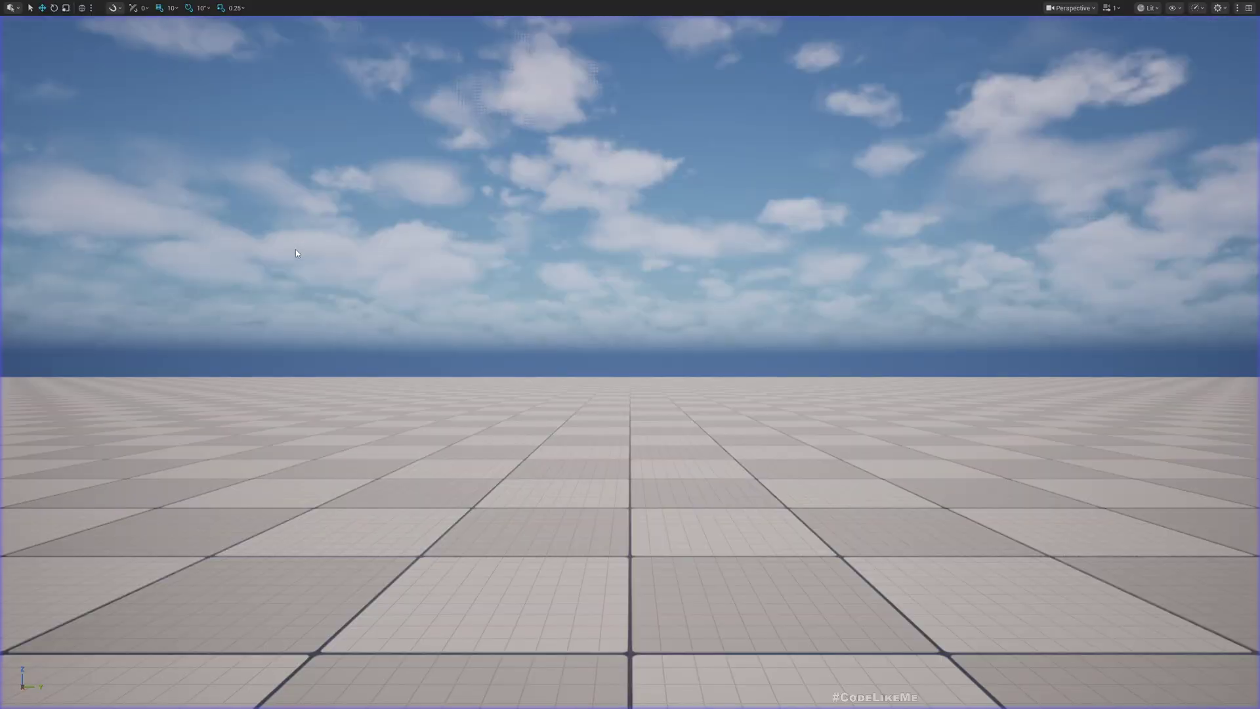
key(F11)
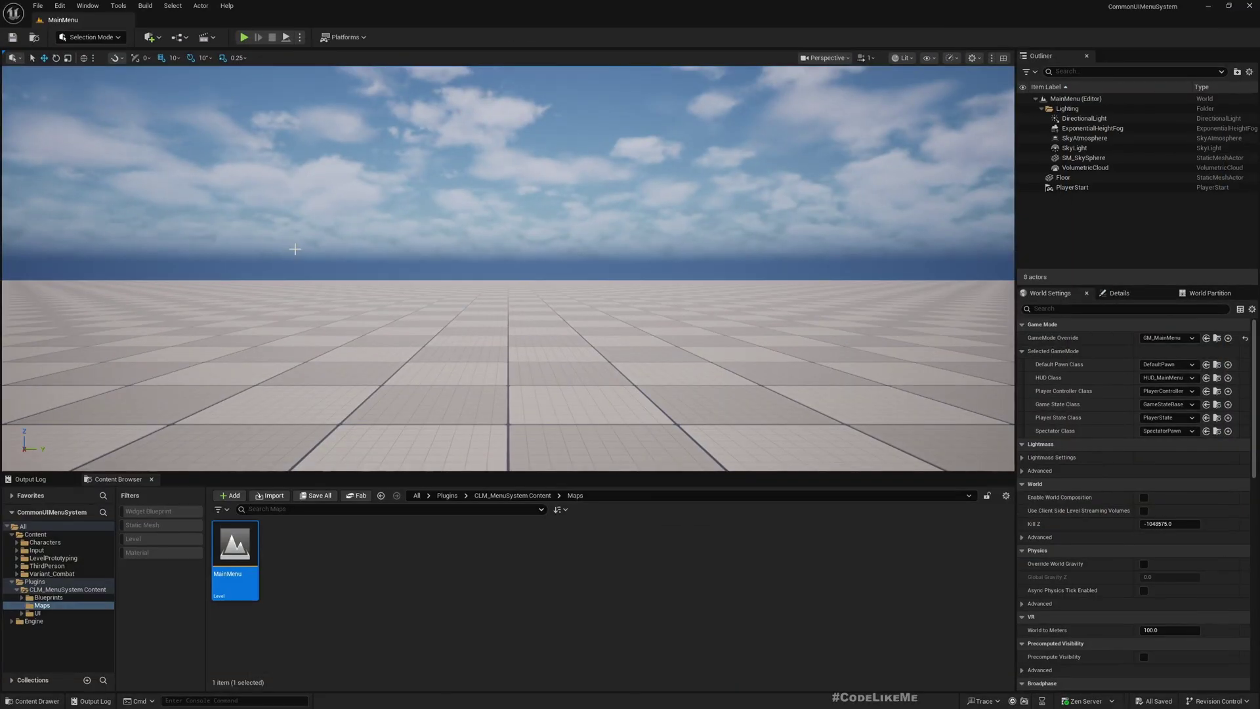
right_drag(294, 249, 292, 248)
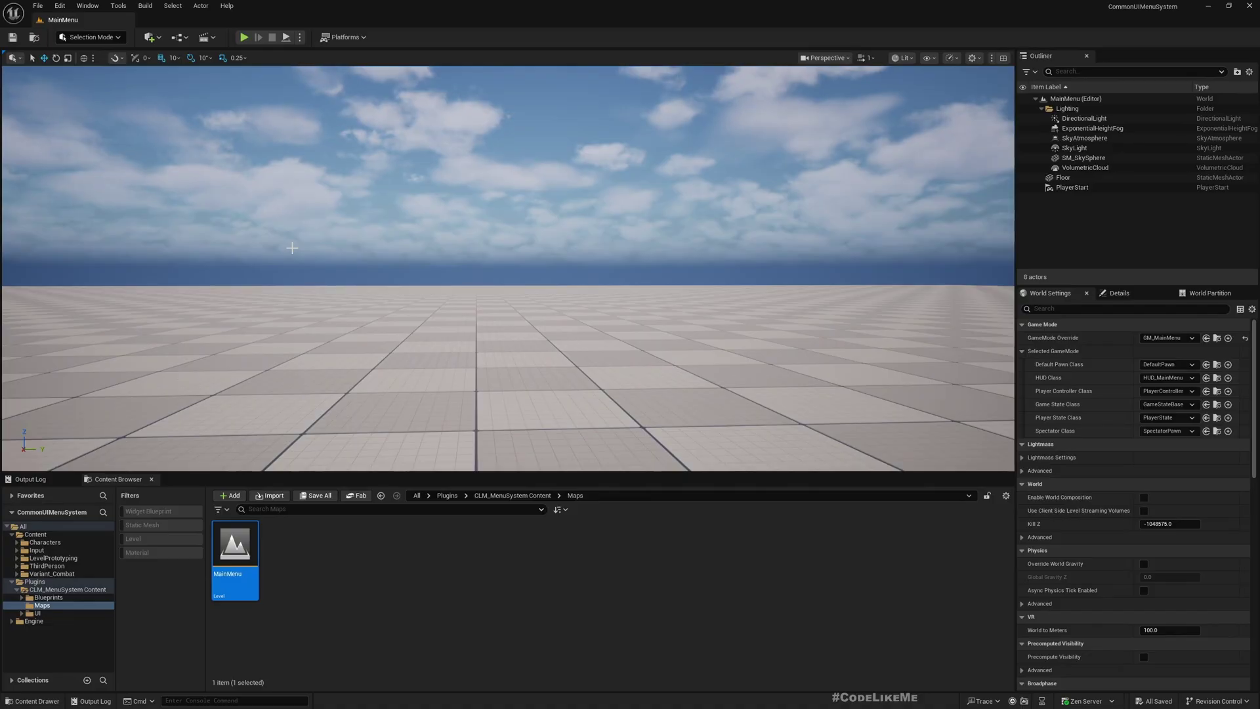
key(F11)
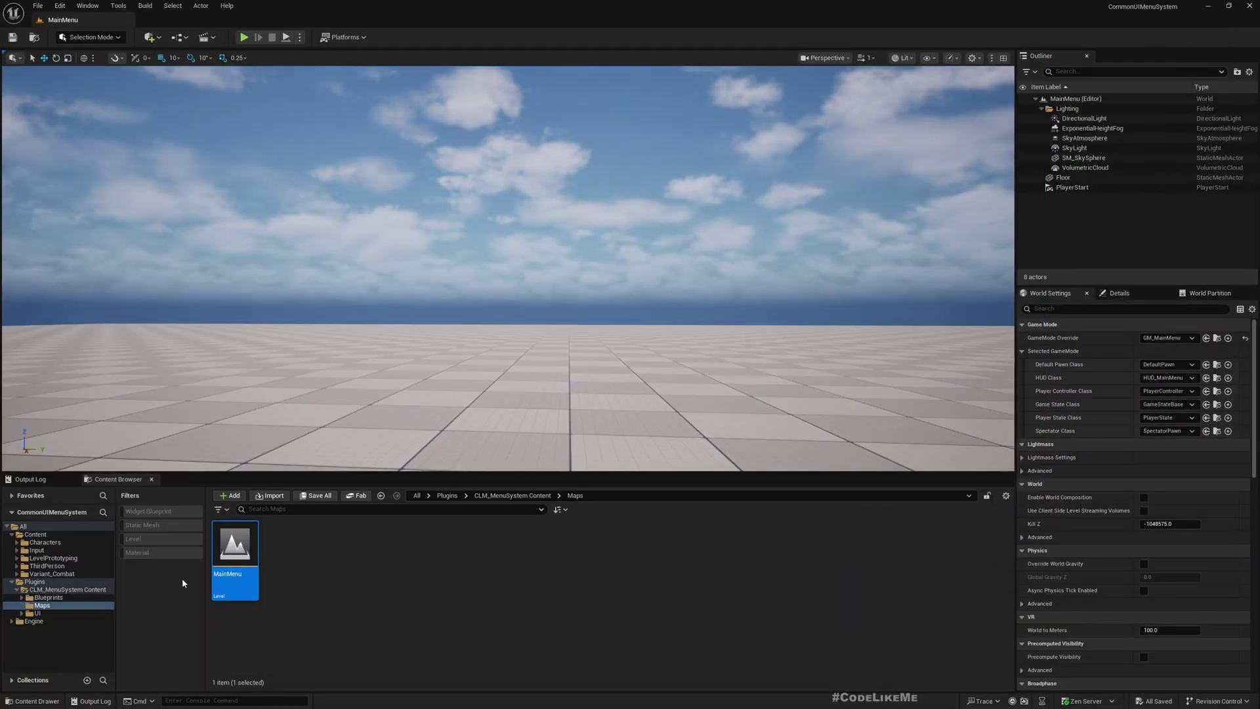
Open the WBP_MainMenu widget blueprint from the UI/Widgets folder of the CLM_MenuSystem plugin content.
click(38, 613)
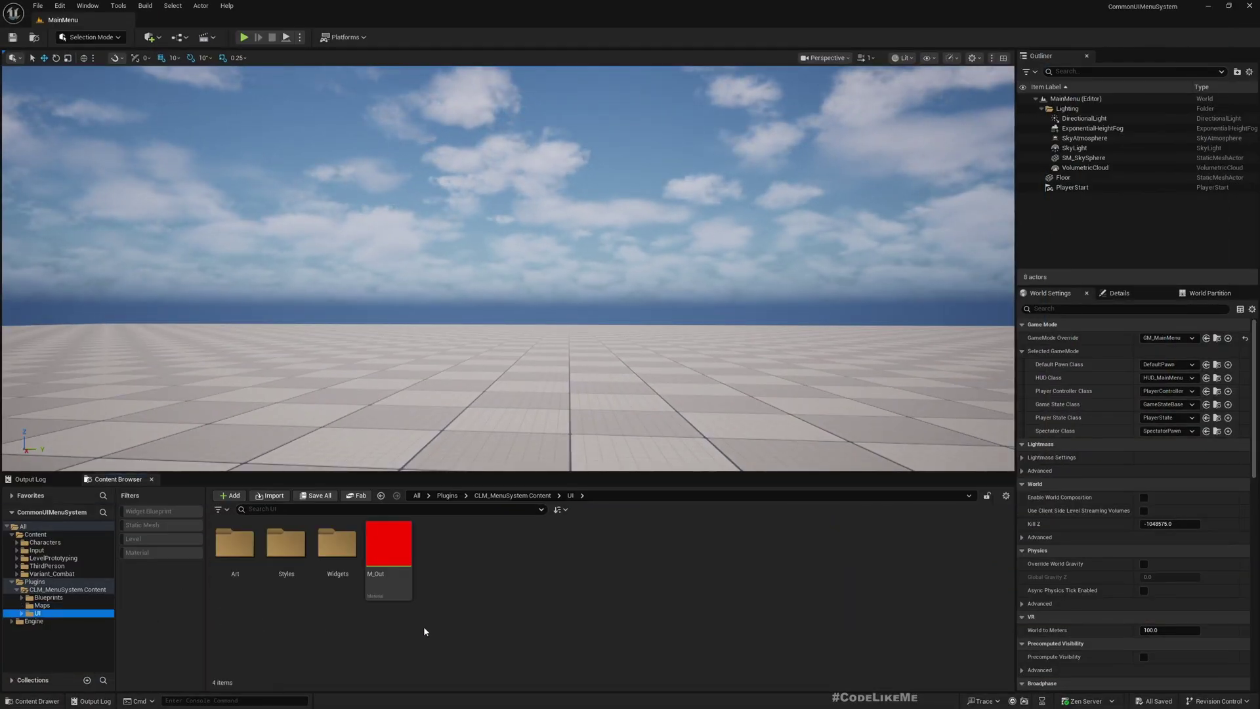
click(332, 553)
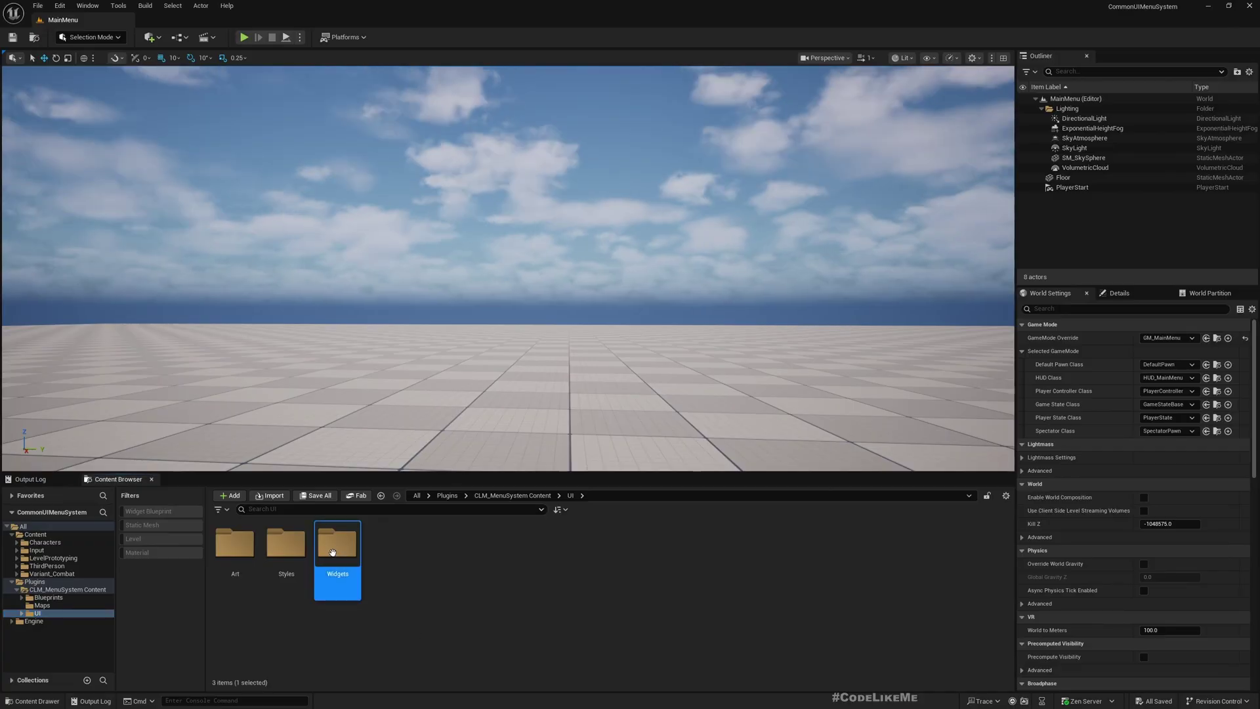
double_click(333, 553)
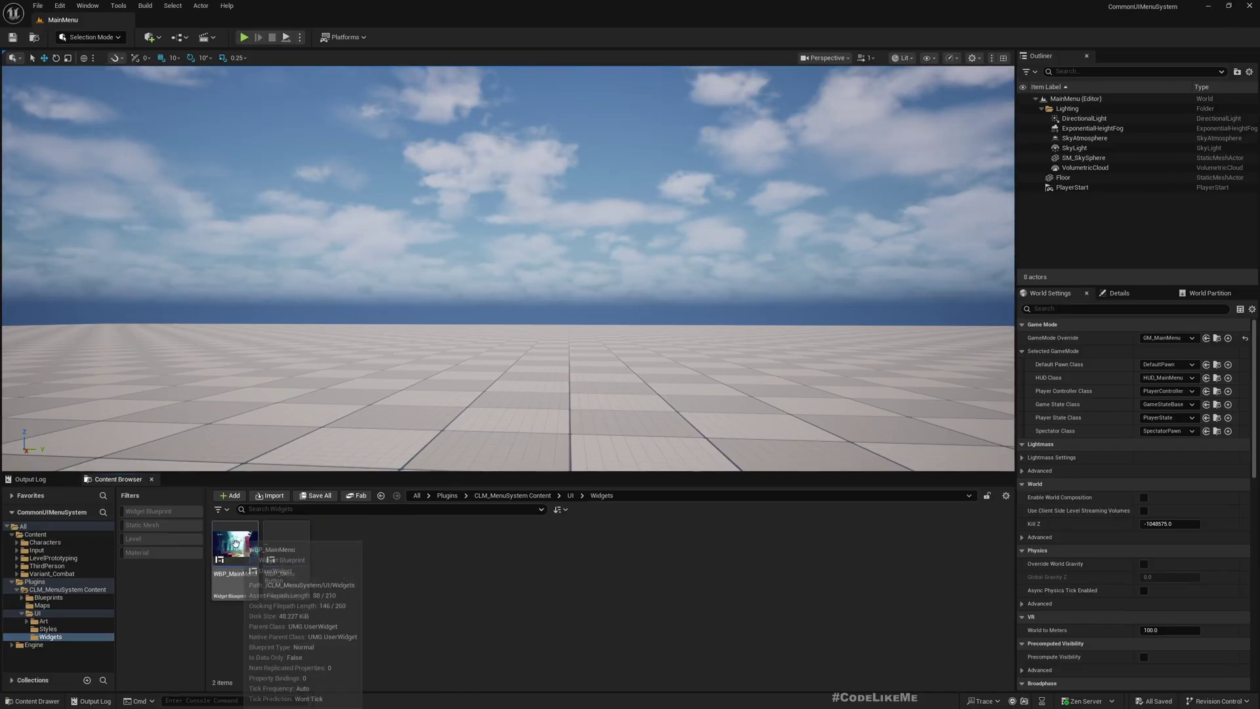
double_click(236, 544)
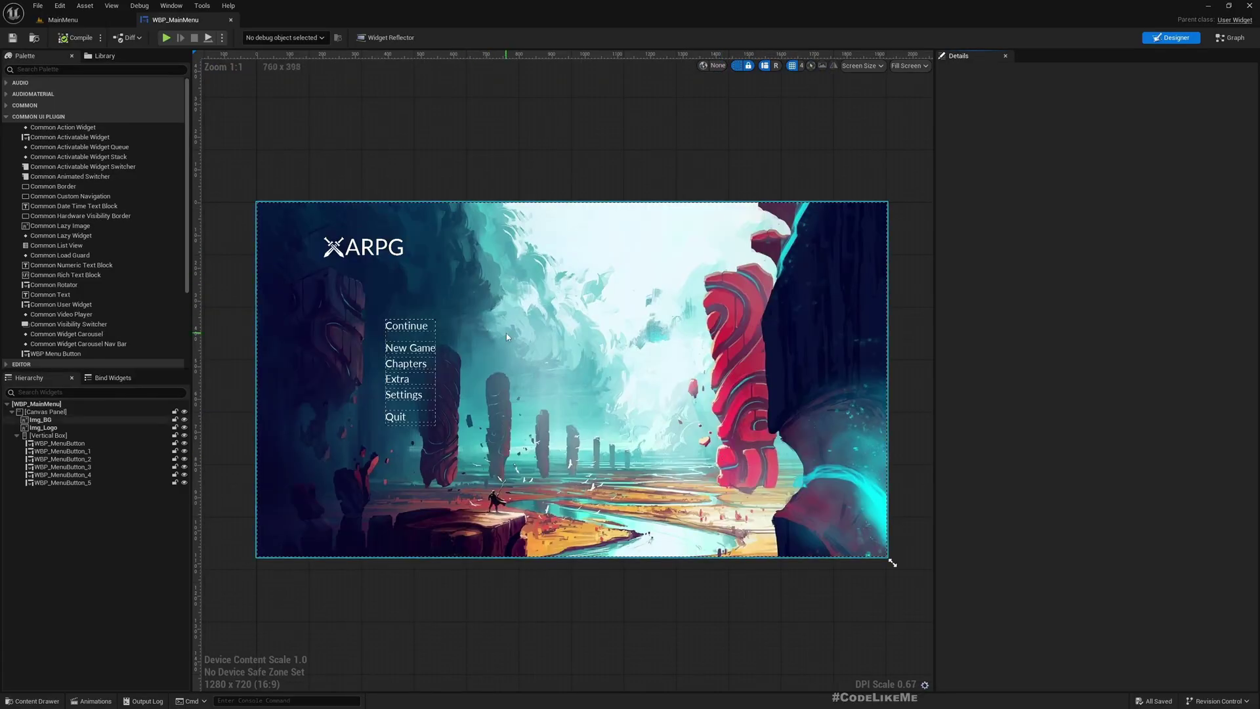
Rename the vertical box holding the menu buttons to VB_MainMenu and make it a variable.
scroll(413, 357, up, 3)
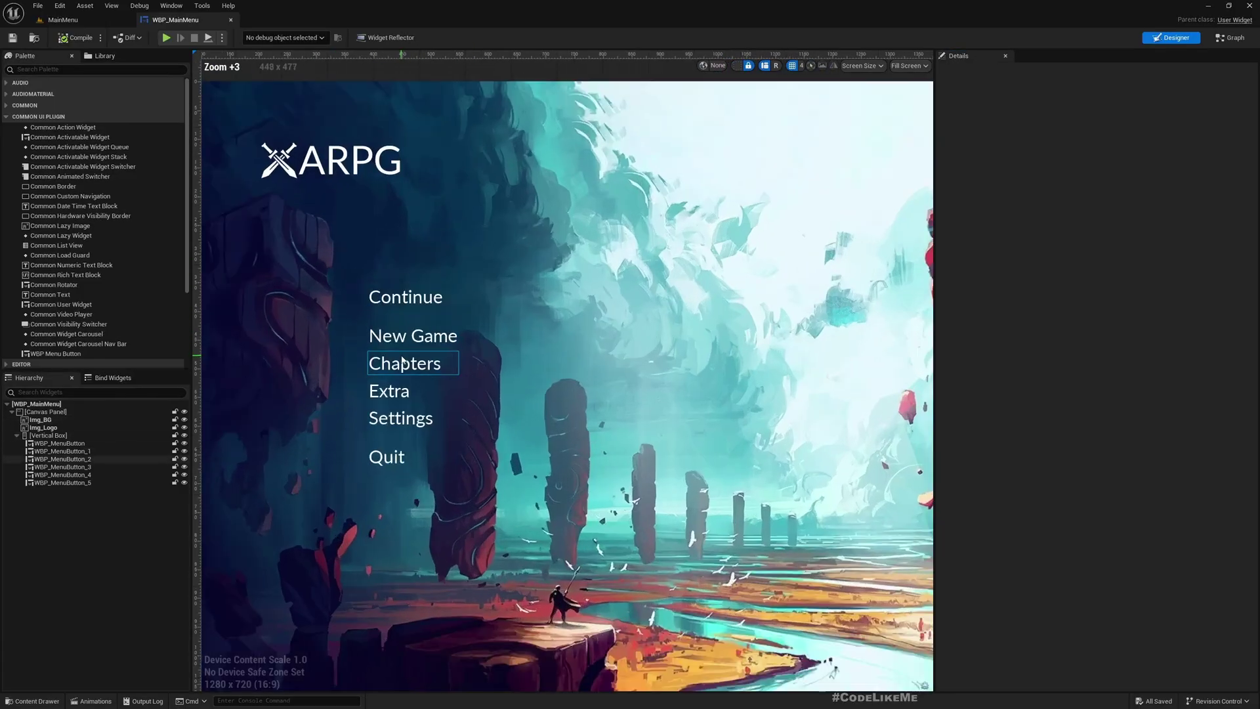
scroll(413, 354, down, 4)
scroll(398, 406, up, 2)
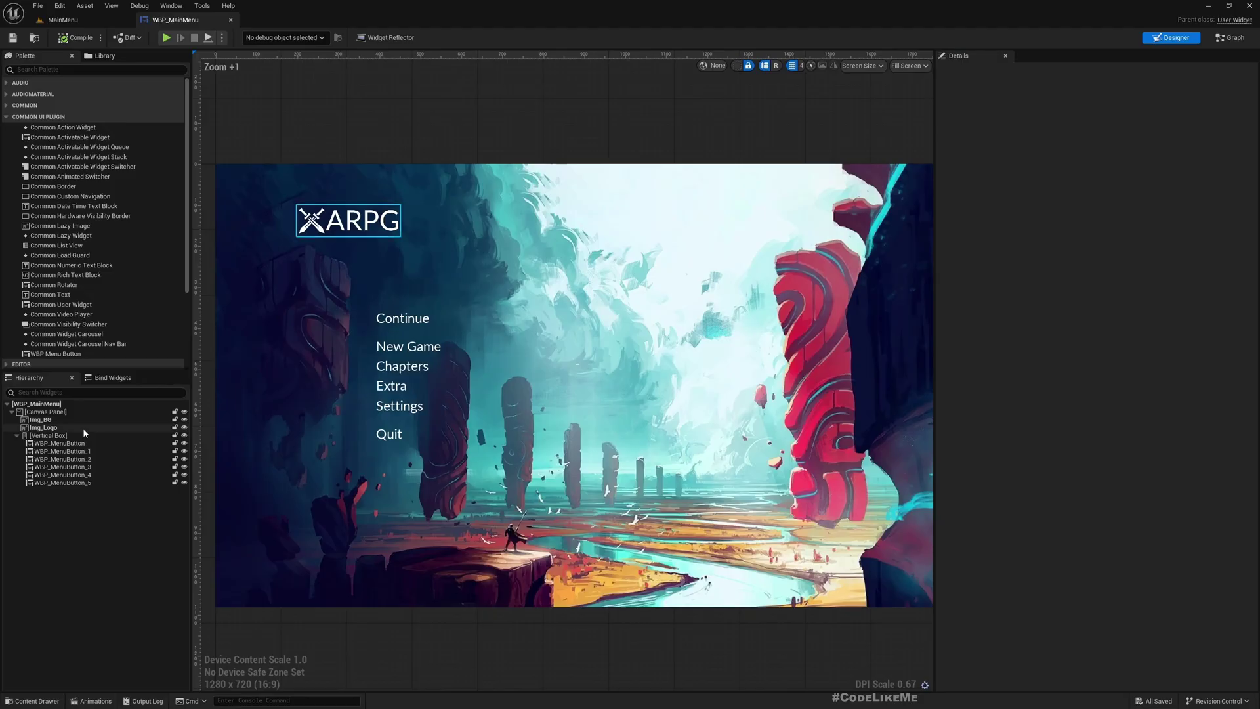
click(70, 436)
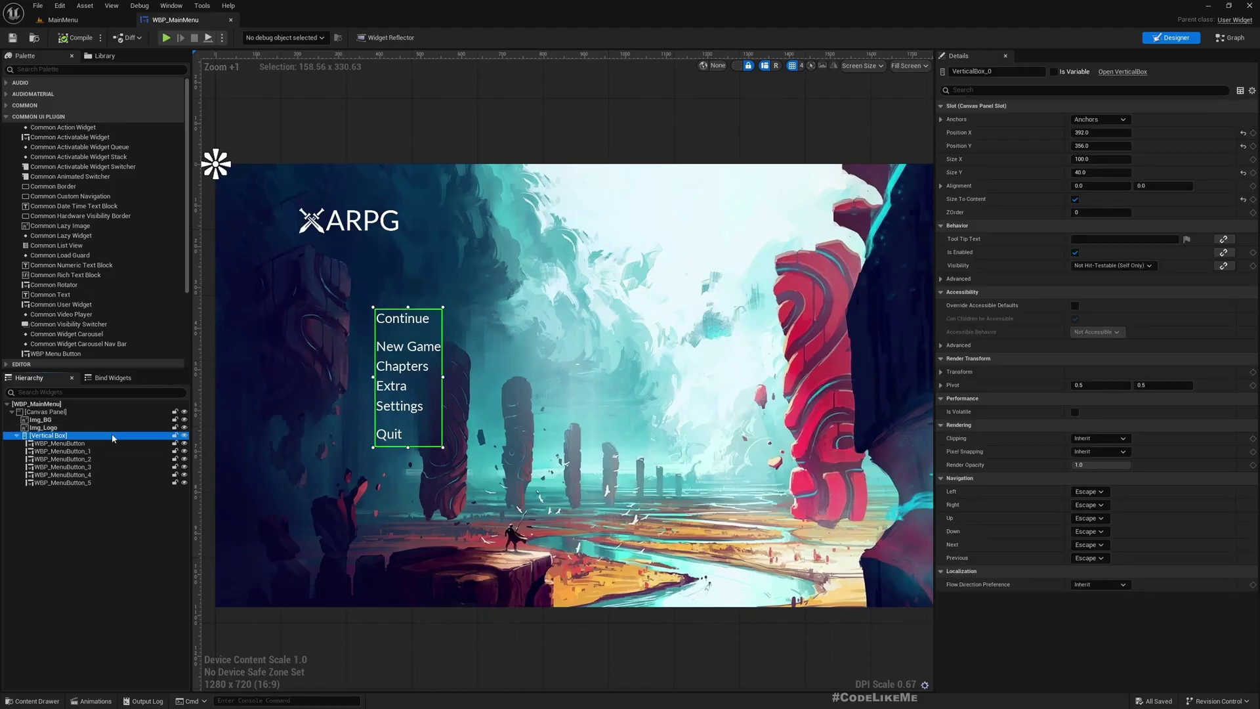
click(175, 373)
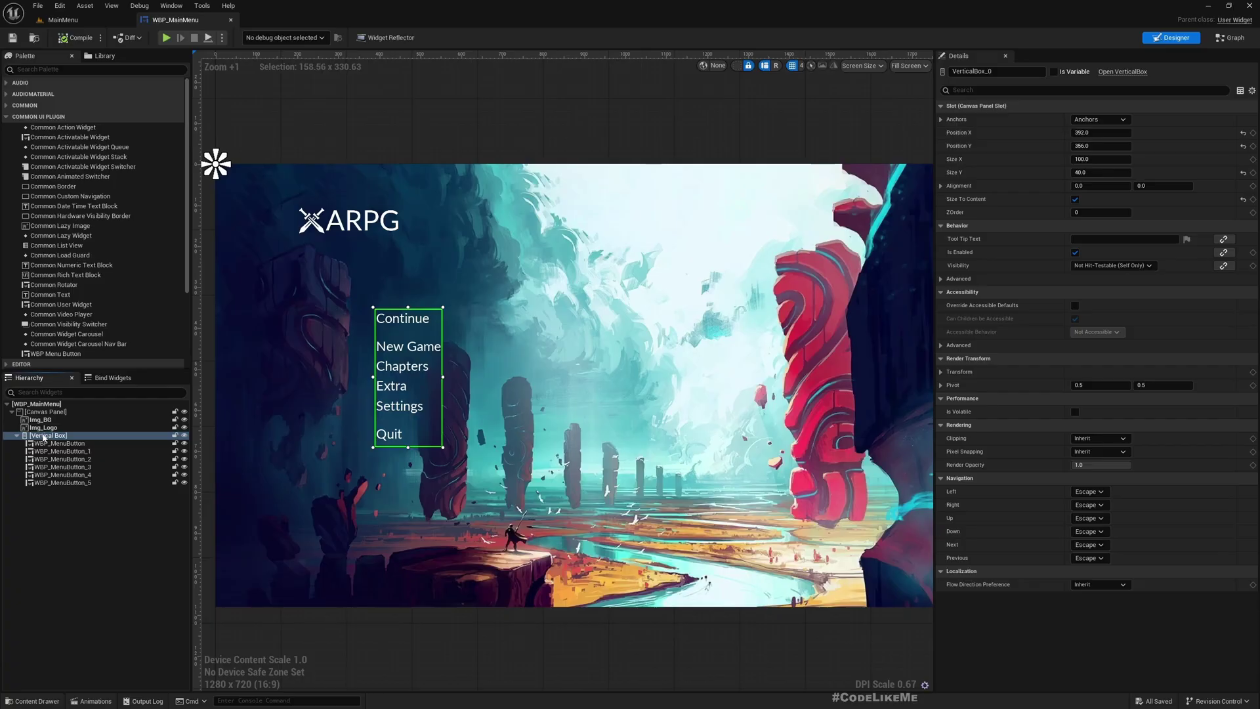
click(44, 437)
click(44, 436)
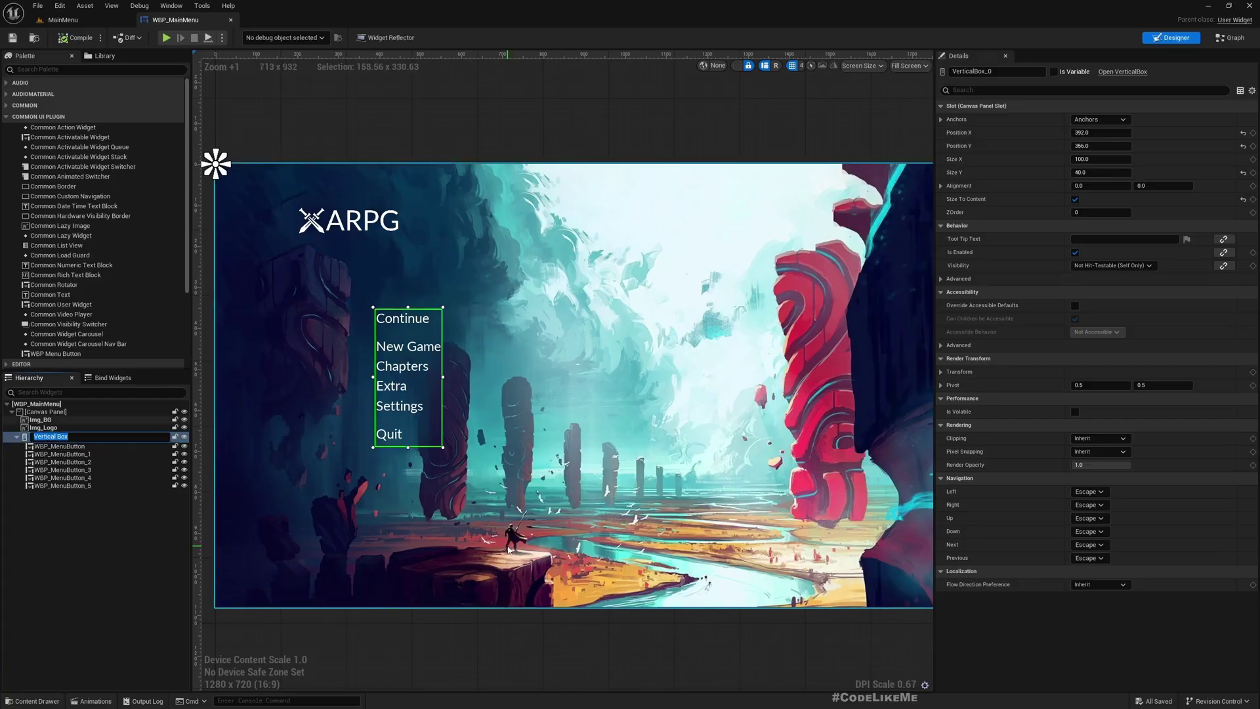
text(VB_MainMenu)
key(Return)
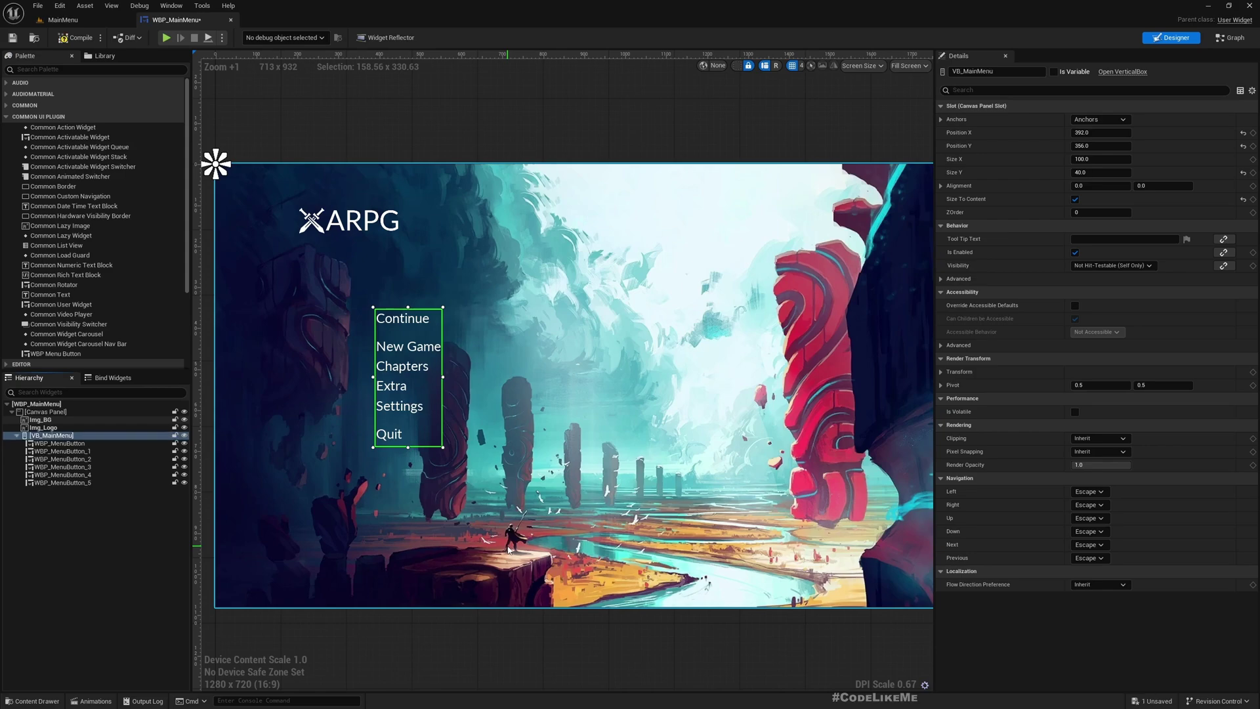
click(1053, 71)
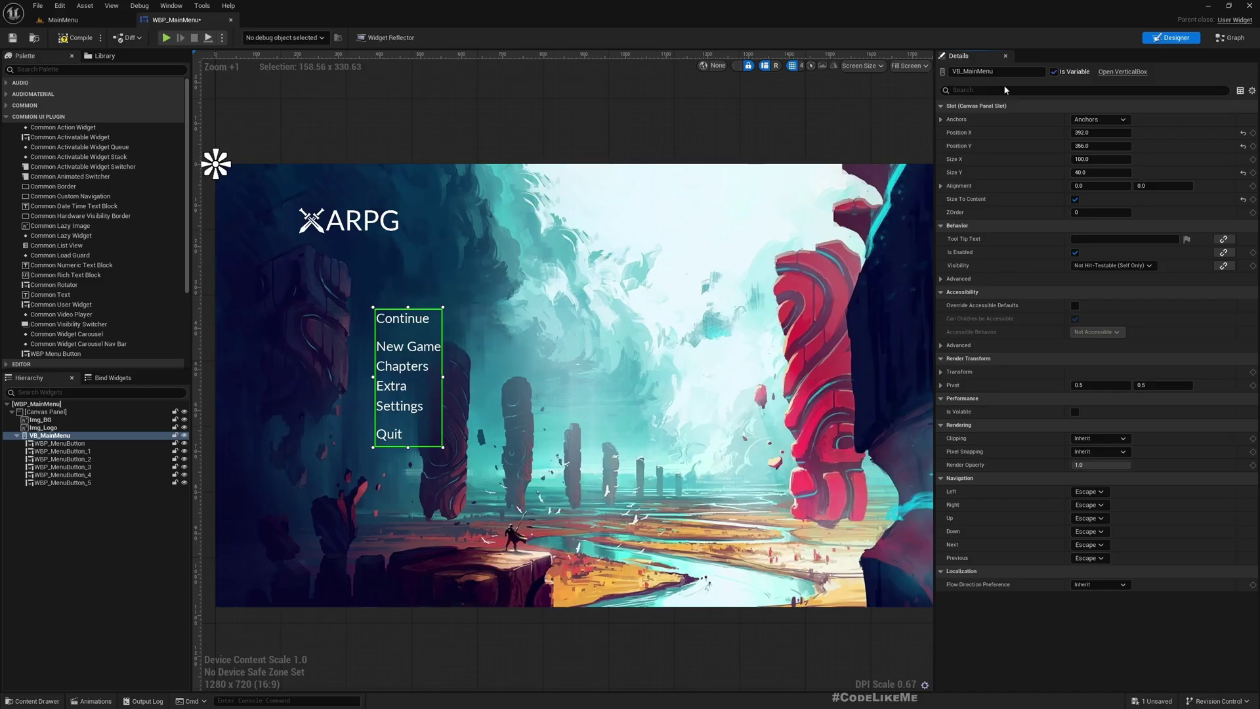
Wrap the VB_MainMenu vertical box with a Common Animated Switcher and select the switcher.
click(17, 436)
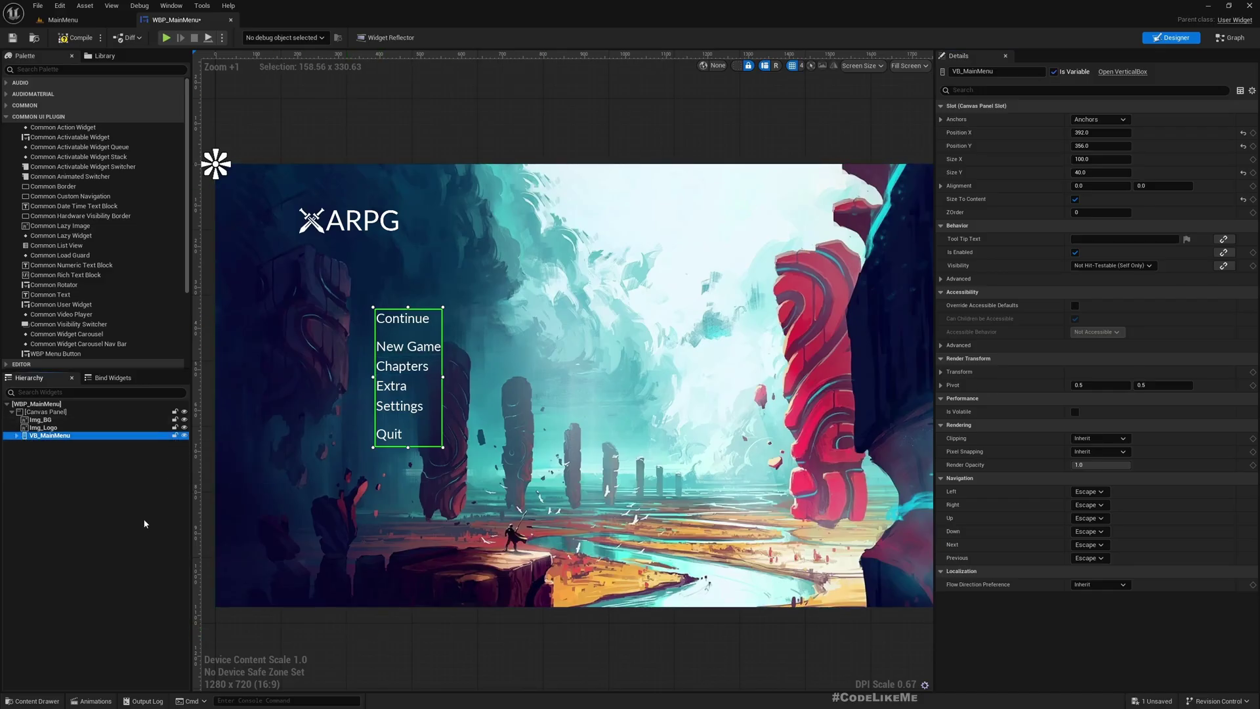
right_click(52, 437)
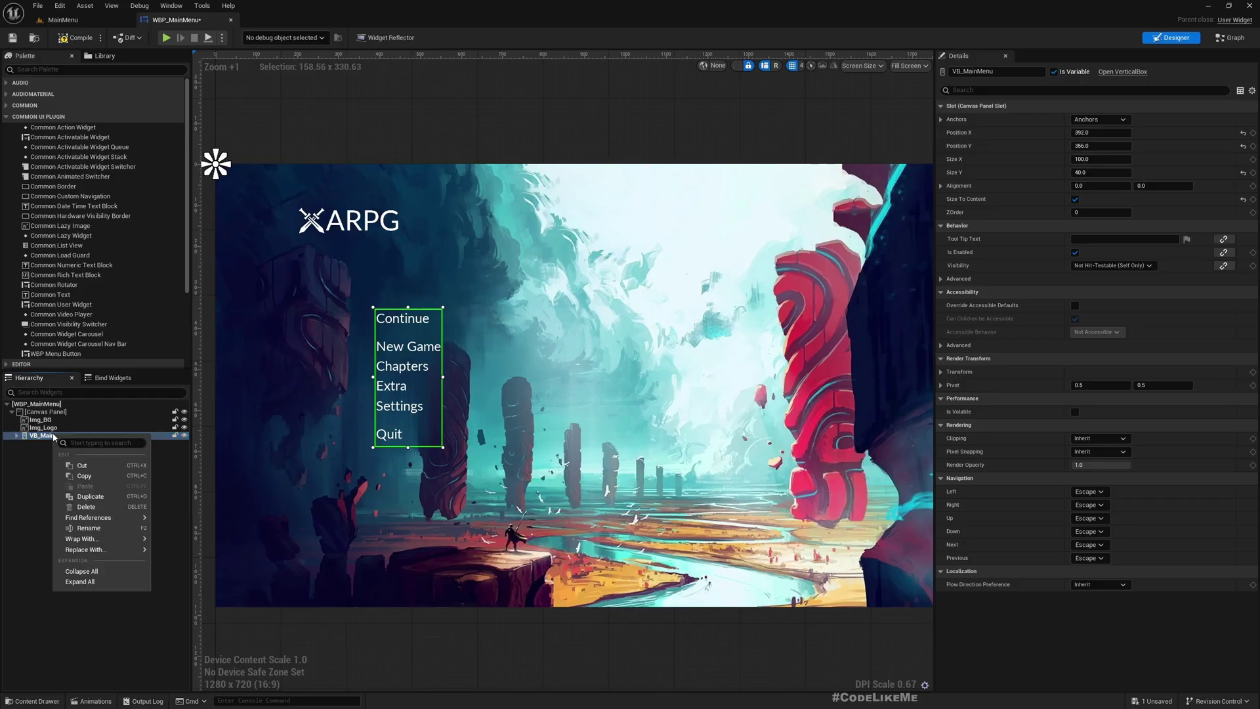
mouse_move(134, 539)
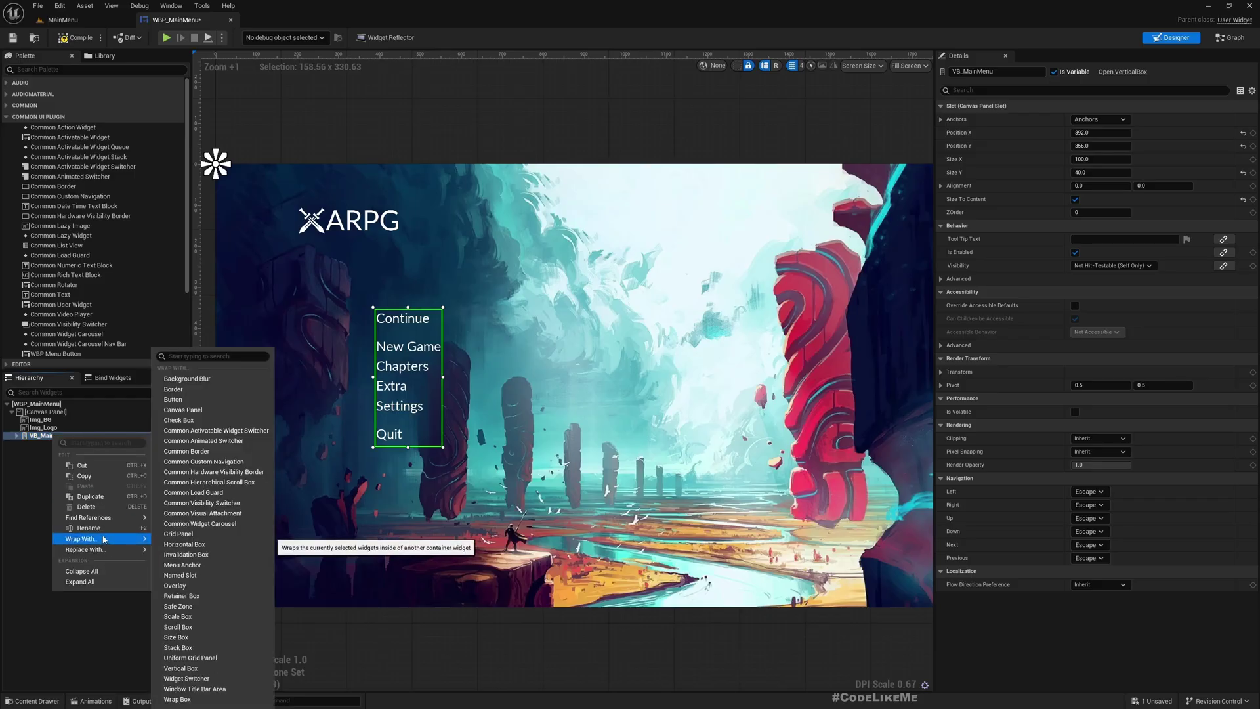
click(177, 442)
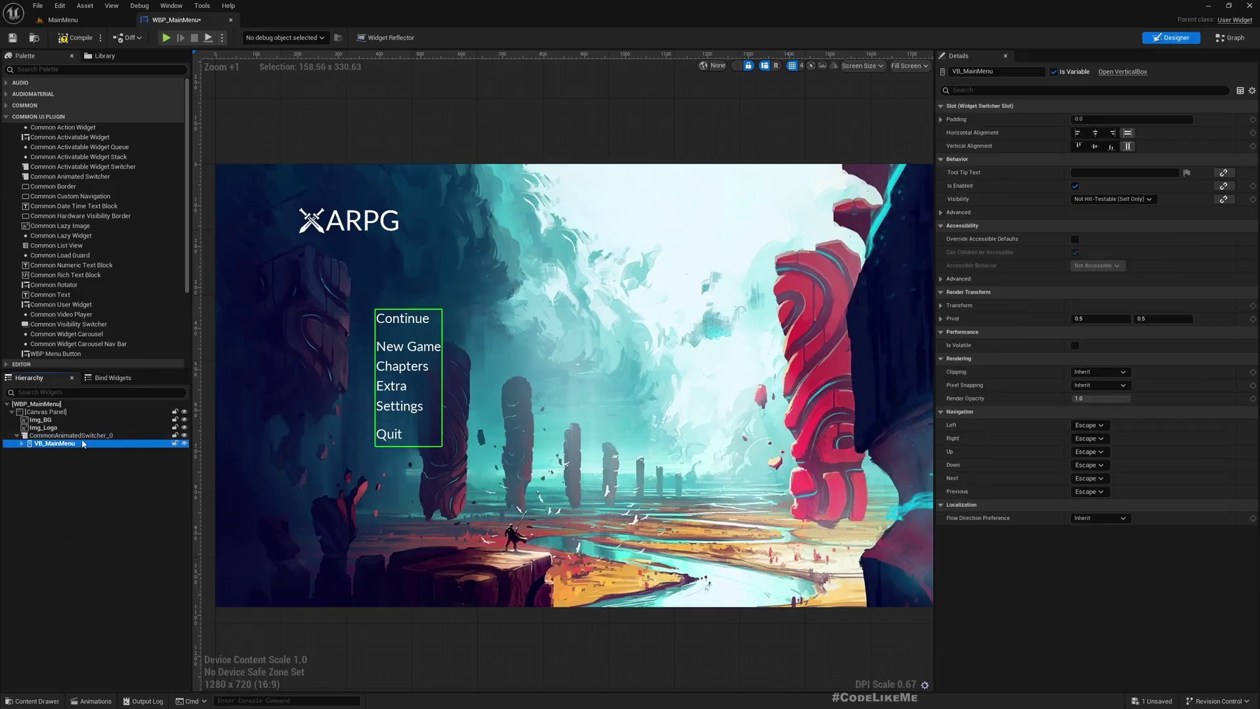
click(74, 435)
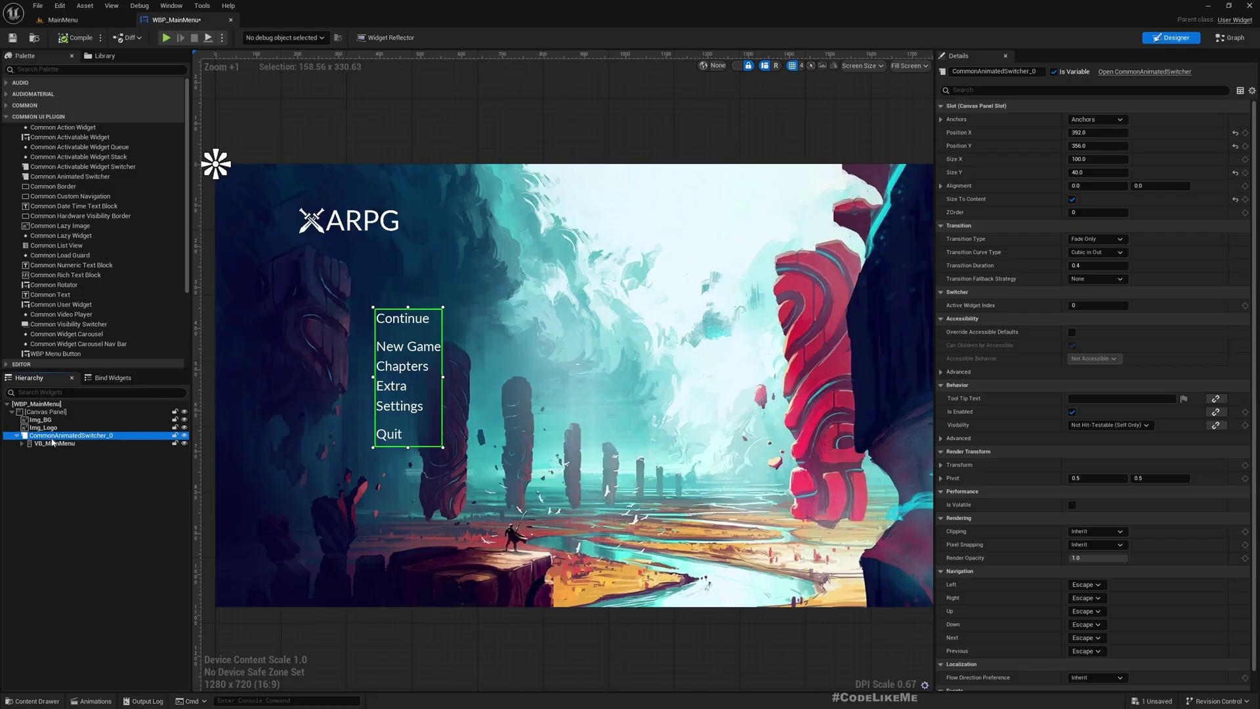
Duplicate VB_MainMenu inside the animated switcher and rename the copy VB_Settings.
click(56, 444)
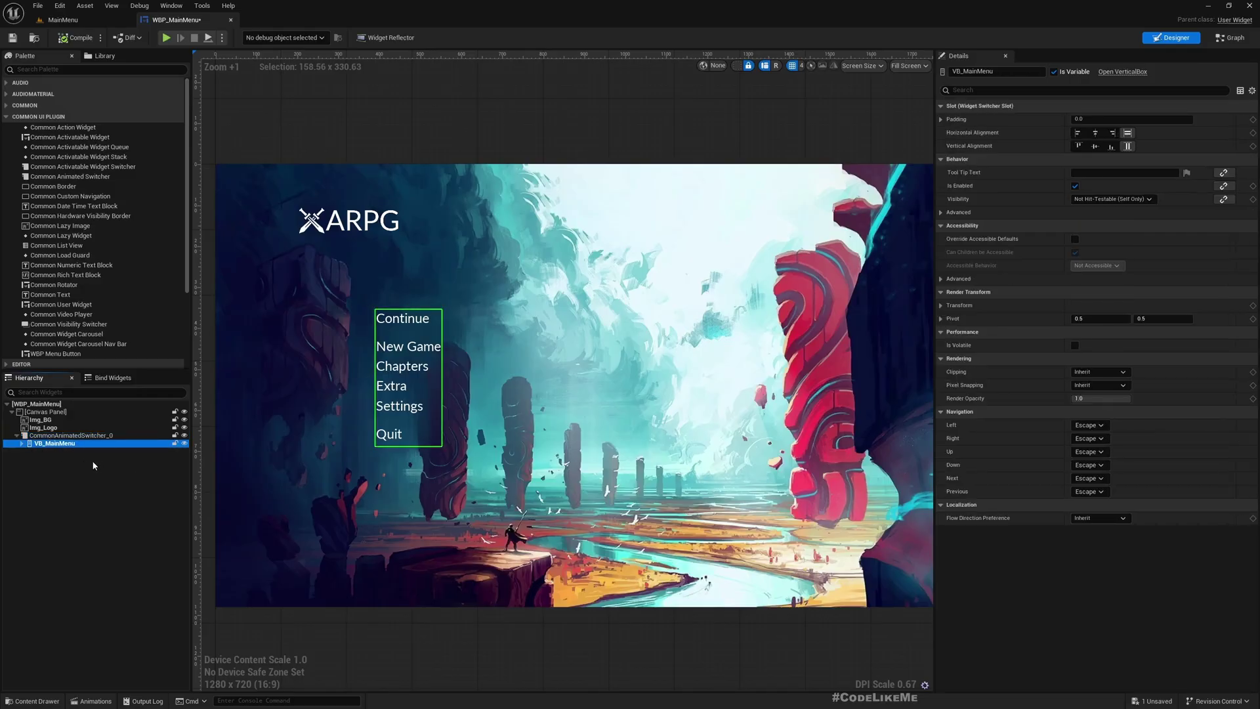
key(ctrl+d)
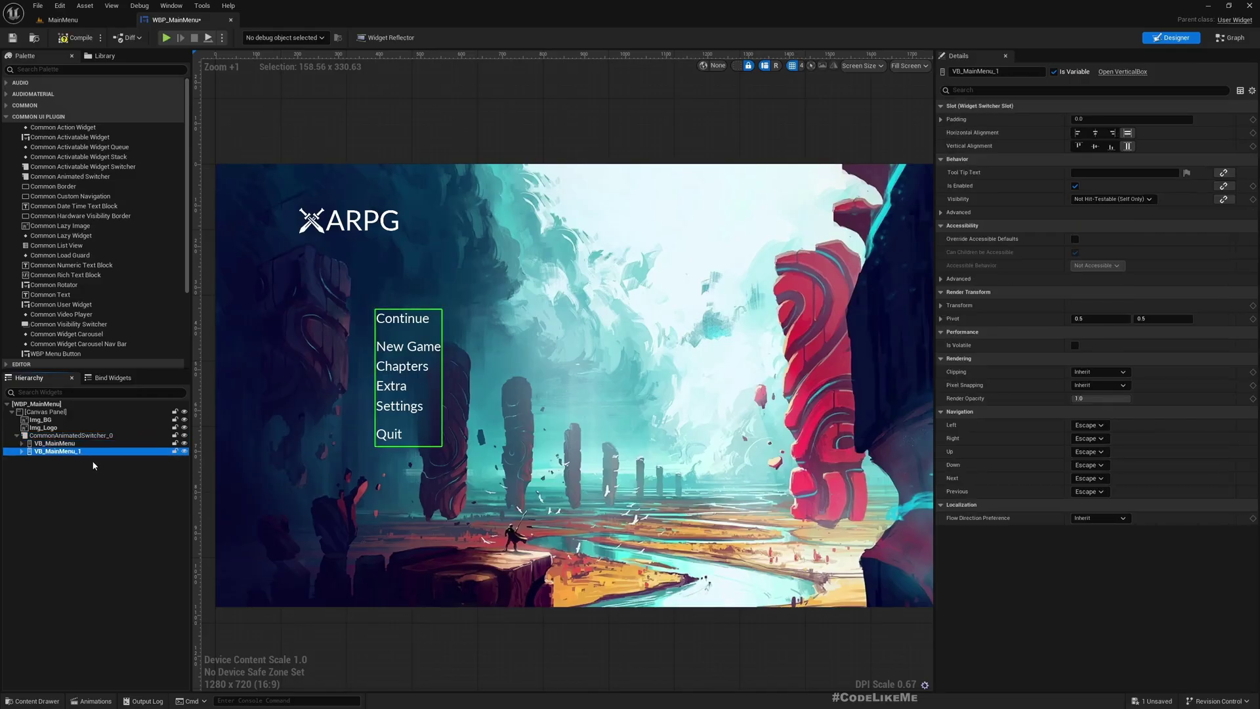
key(F2)
key(BackSpace)
key(BackSpace)
key(BackSpace)
key(BackSpace)
key(BackSpace)
key(BackSpace)
key(BackSpace)
key(BackSpace)
key(BackSpace)
key(BackSpace)
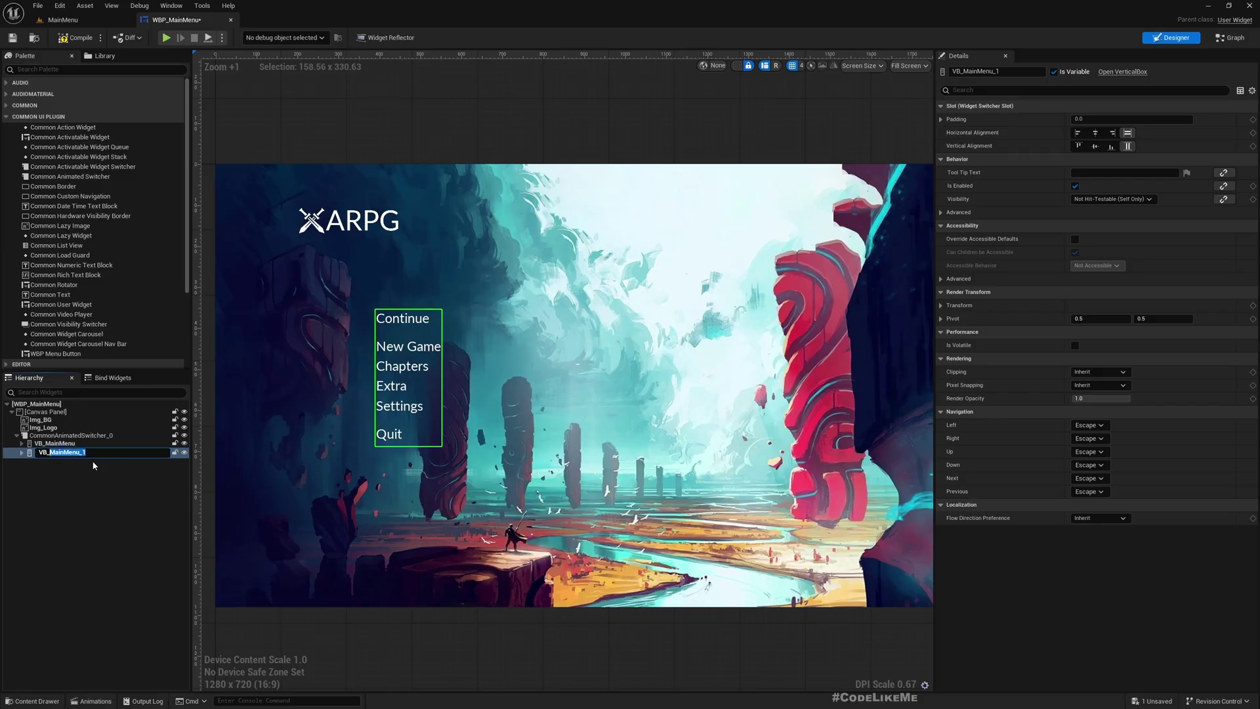
text(Settings)
key(Return)
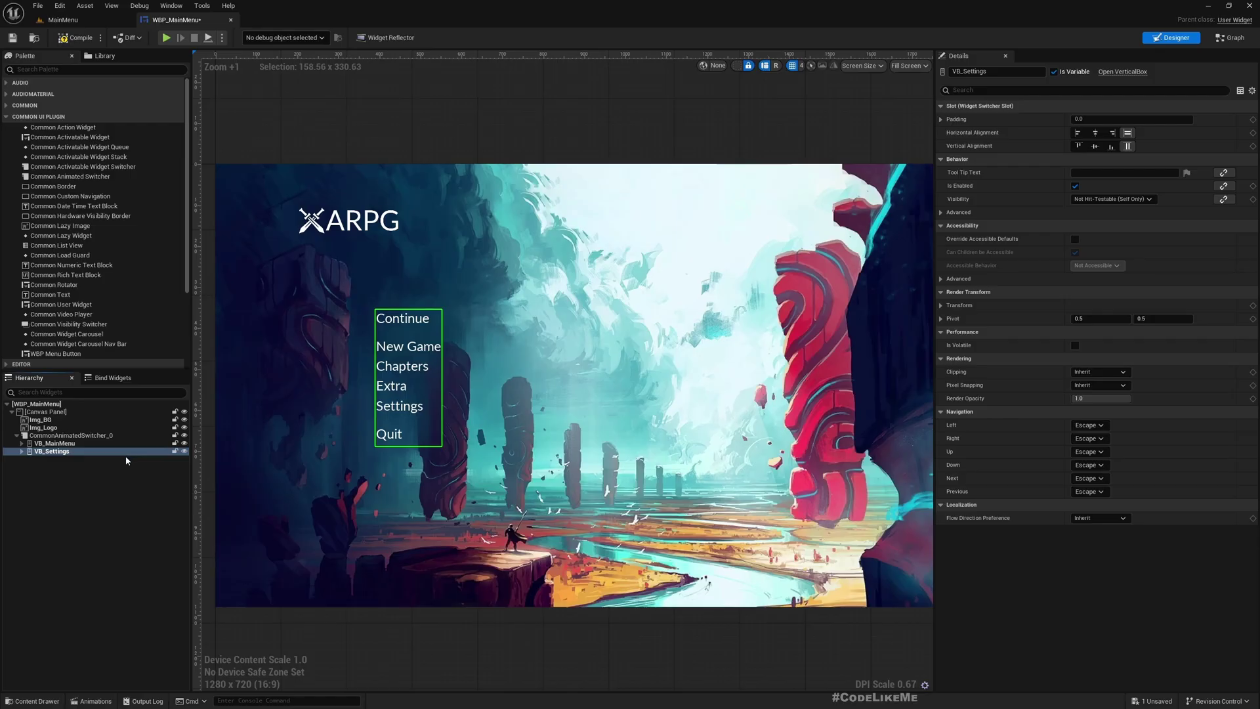
Set the text of the first menu button in VB_Settings to Audio.
click(53, 451)
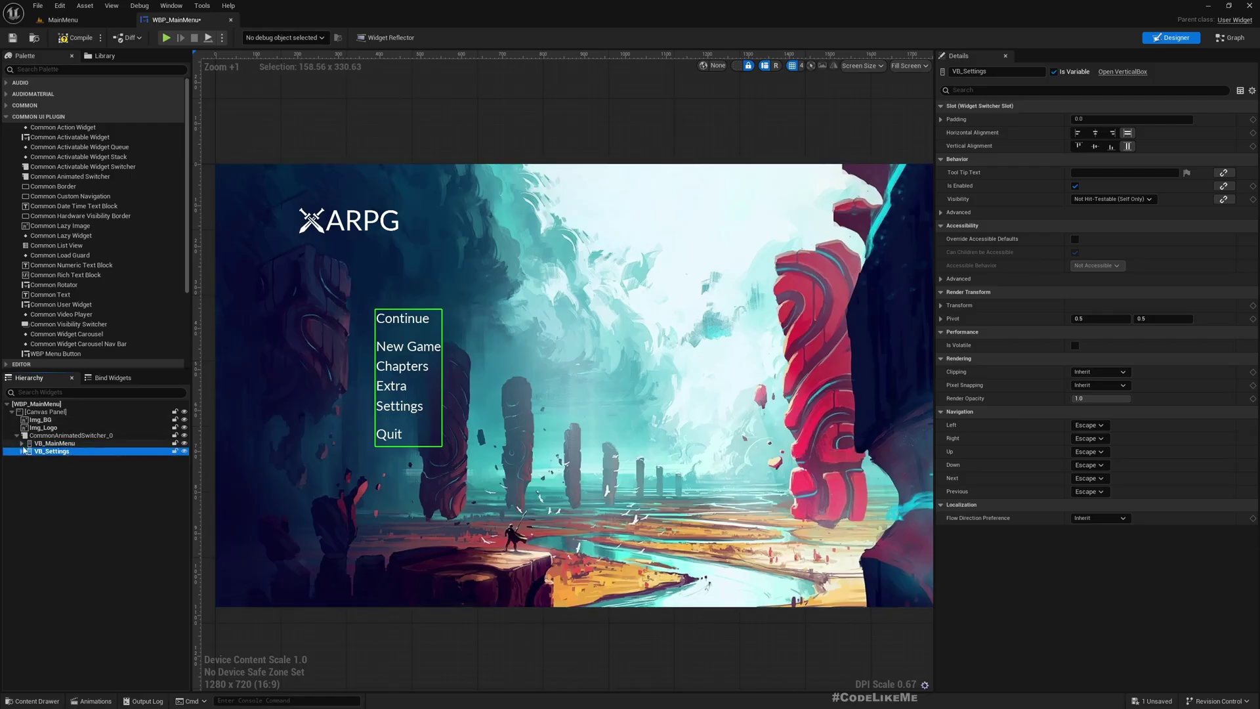
click(22, 451)
click(88, 465)
click(89, 459)
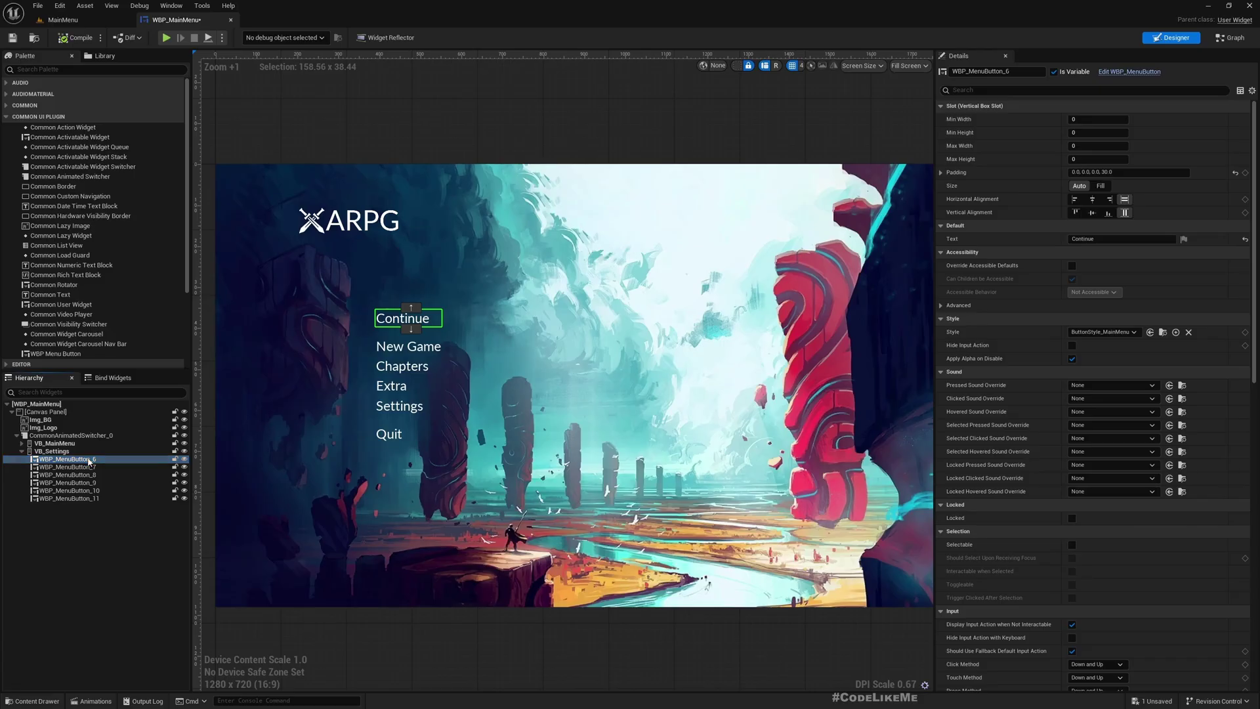
click(1089, 240)
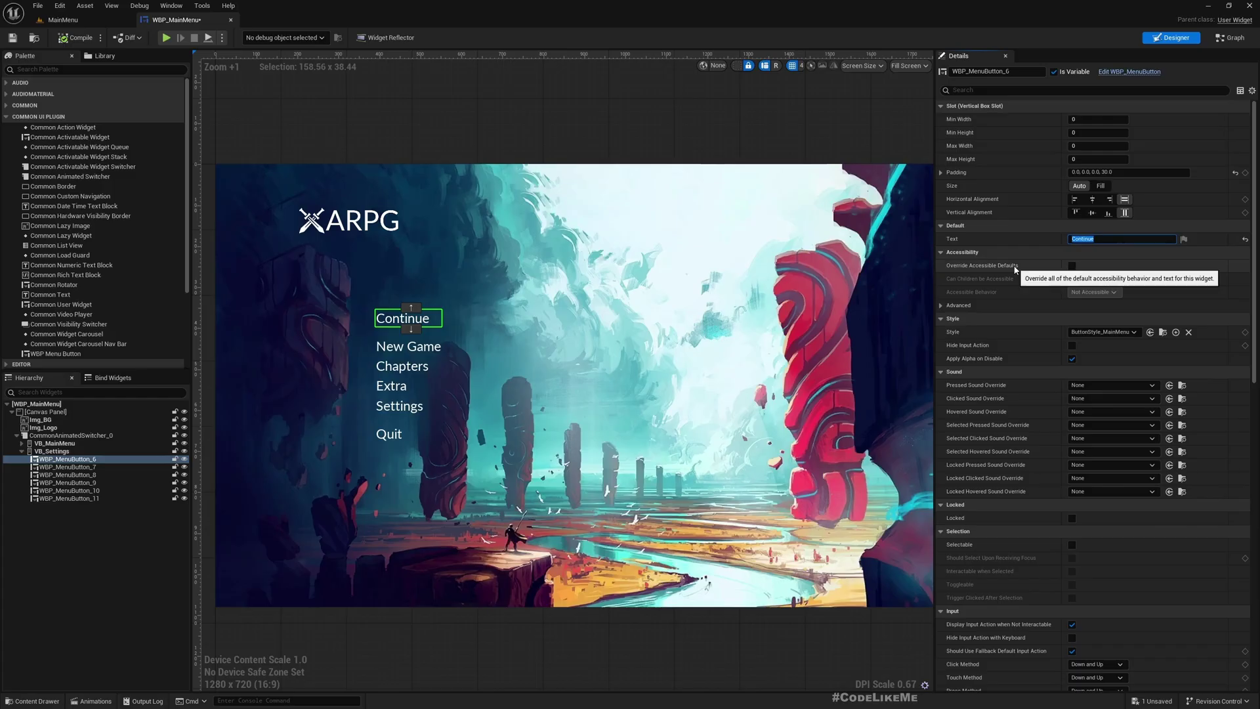
text(Audio)
key(Return)
Set the text of the second menu button in VB_Settings to Video.
click(99, 467)
click(1085, 240)
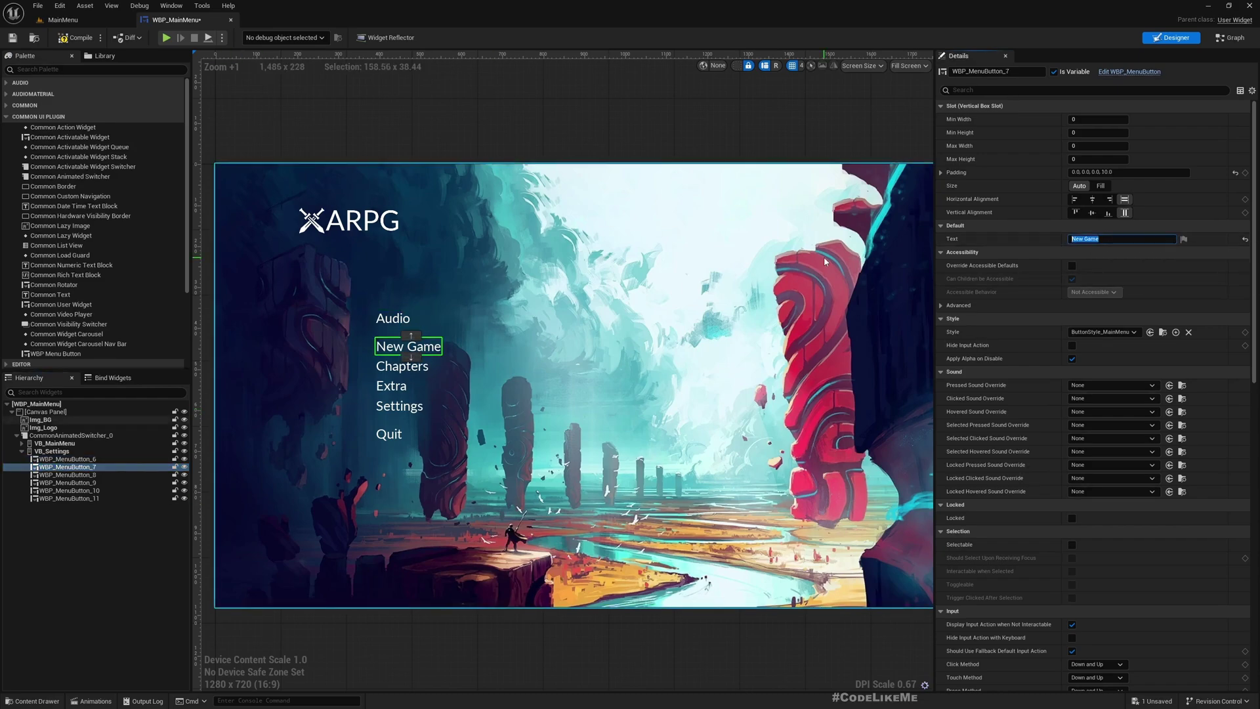
text(Controls)
key(Return)
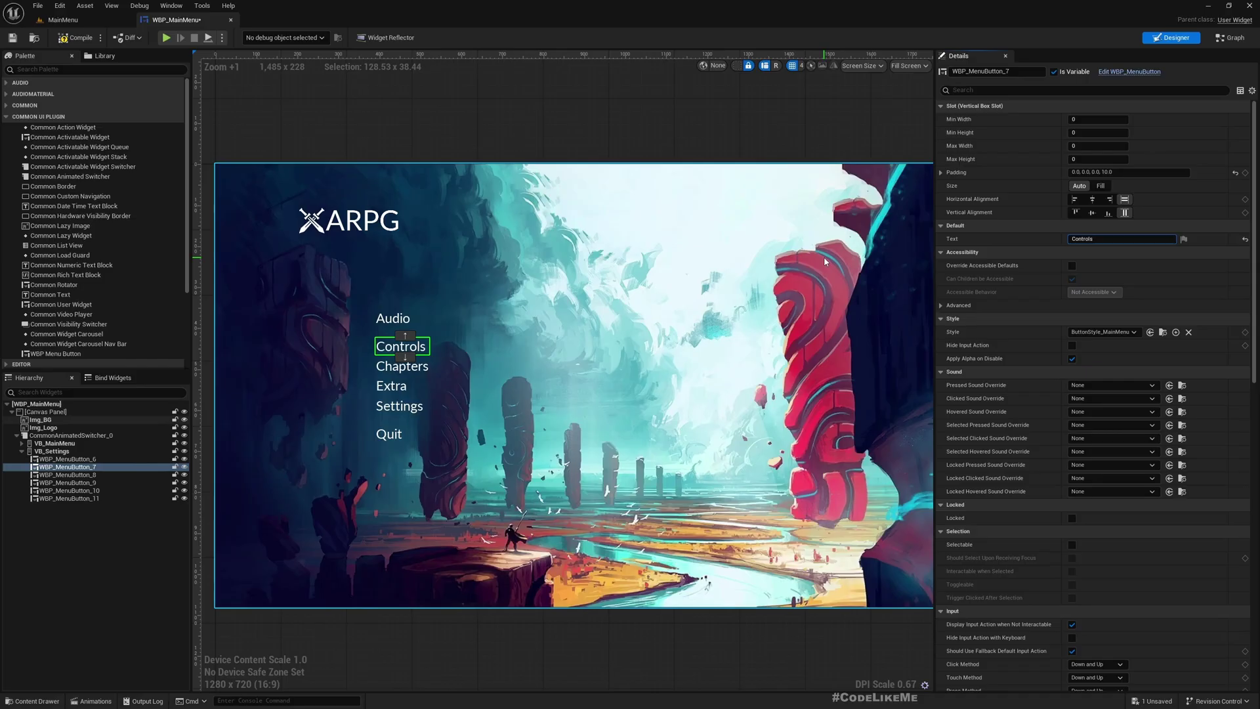
key(ctrl+a)
text(Vide)
key(Return)
Set the text of the third menu button in VB_Settings to Controls.
click(69, 475)
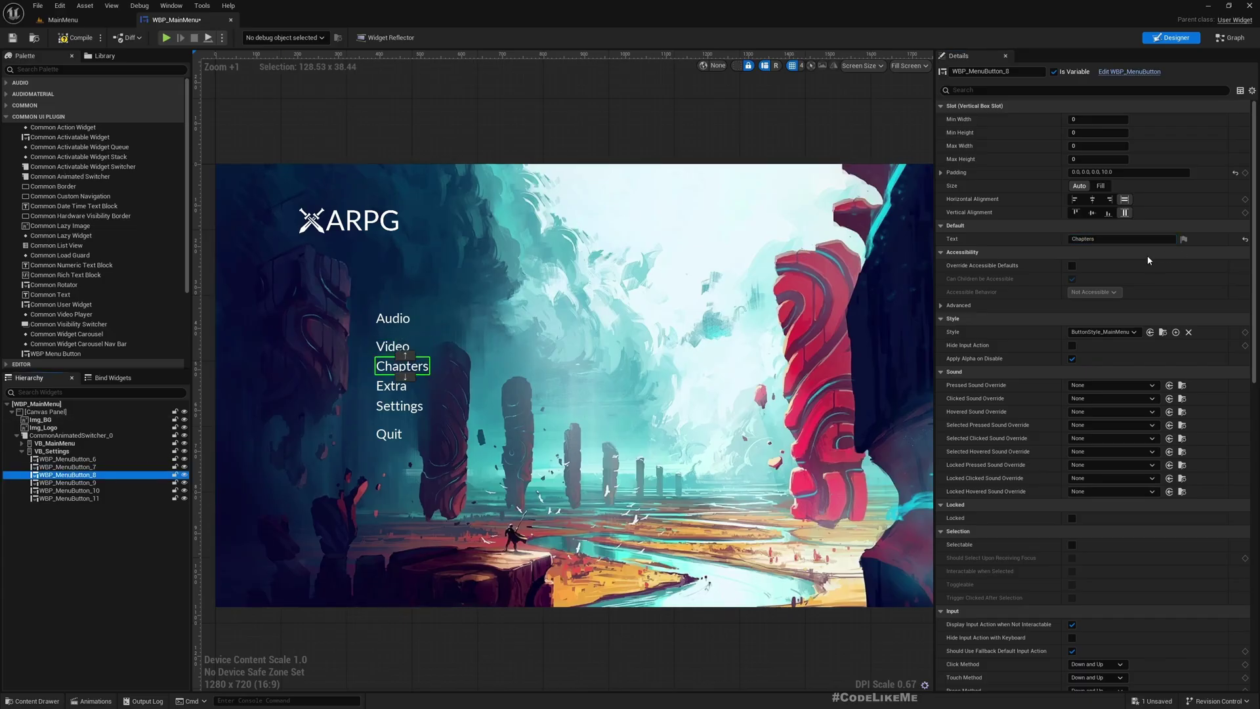
click(1123, 239)
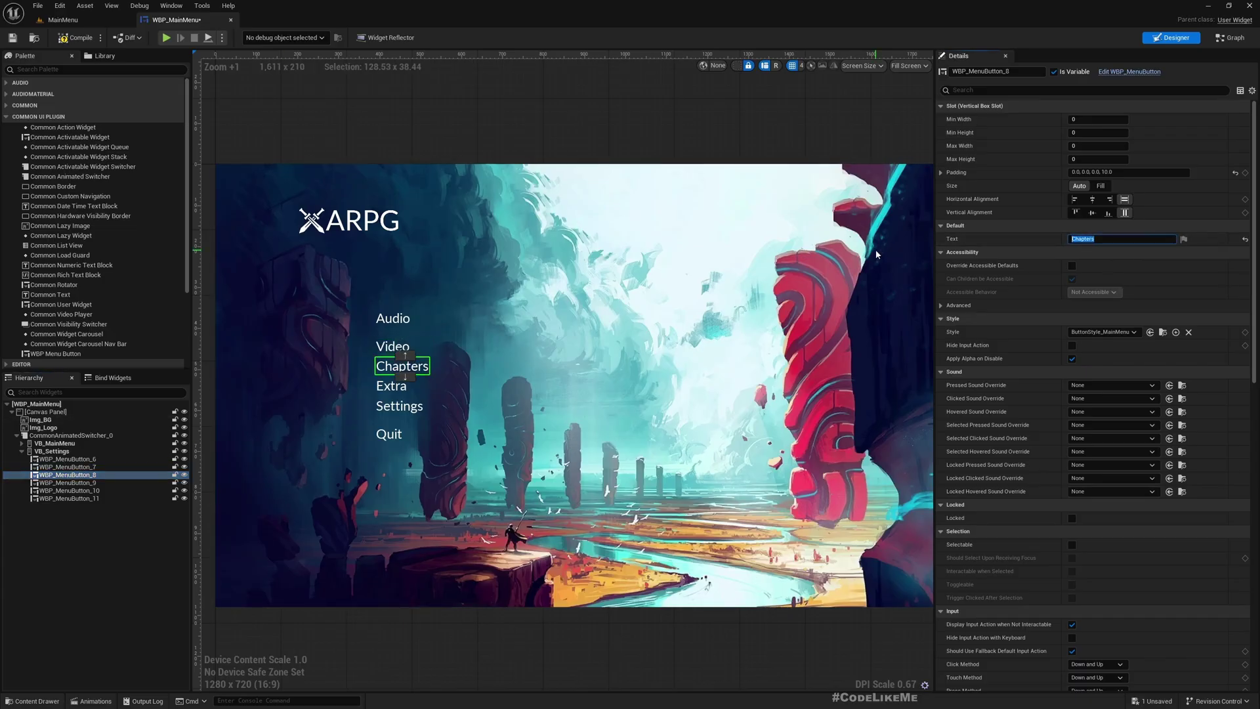
text(C)
key(Return)
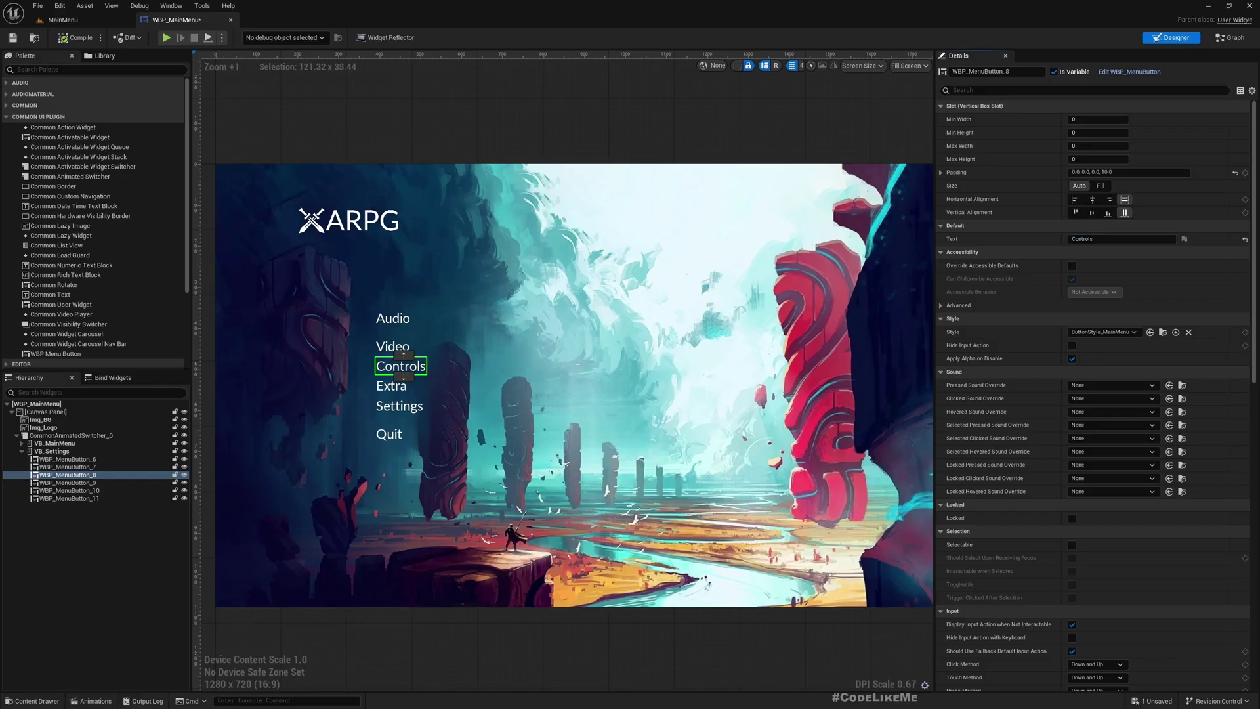
Set the text of the fourth menu button in VB_Settings to Language.
click(100, 483)
click(1115, 238)
text(Langu)
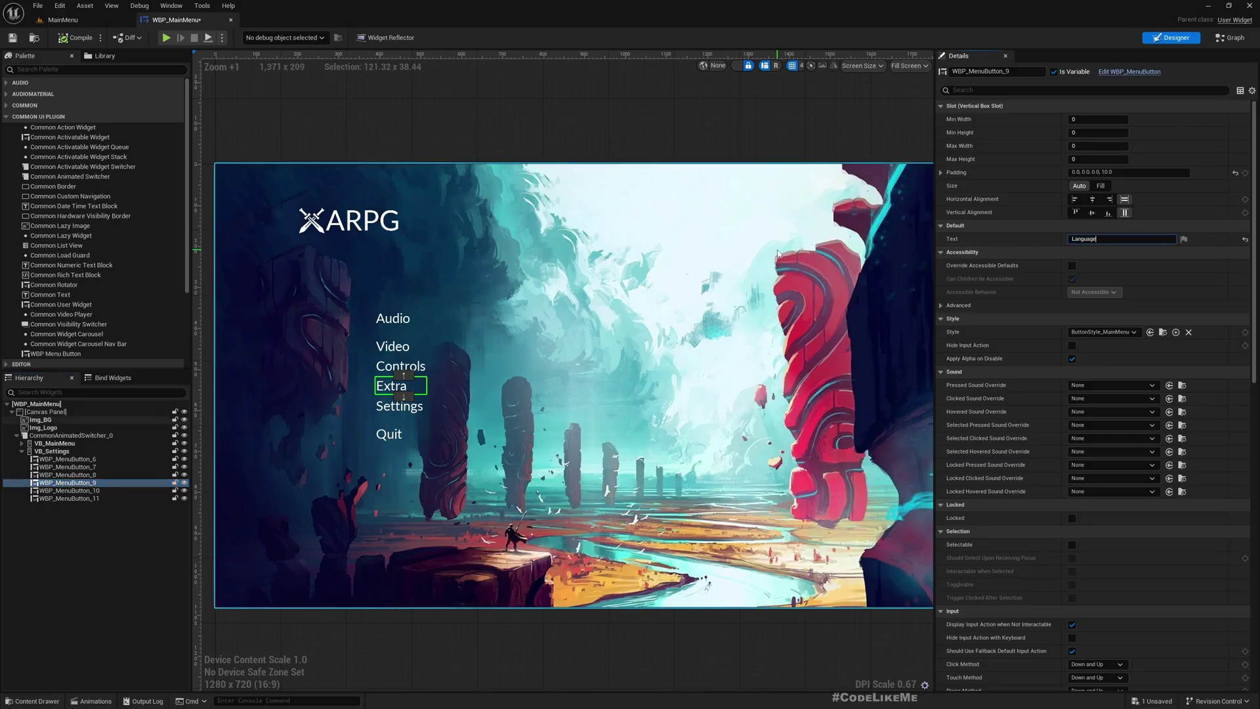
text(age)
key(Return)
Set the text of the fifth menu button in VB_Settings to Account.
click(79, 491)
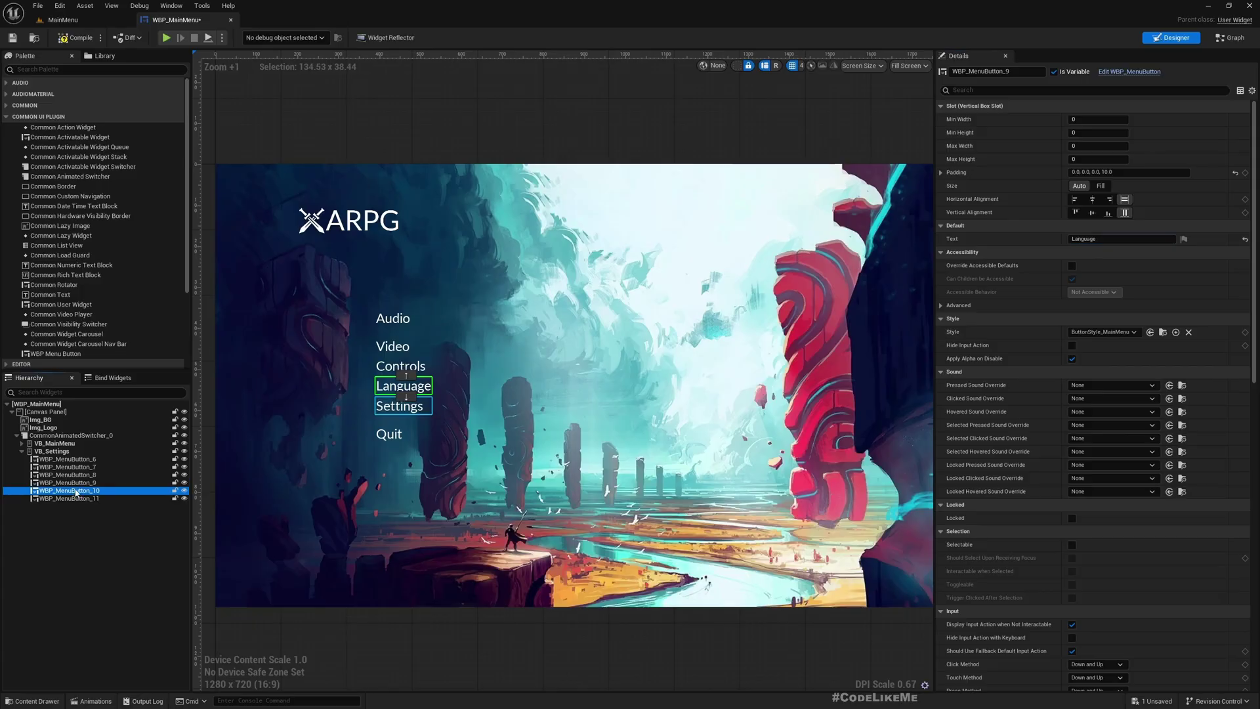
click(1109, 239)
text(Account)
key(Return)
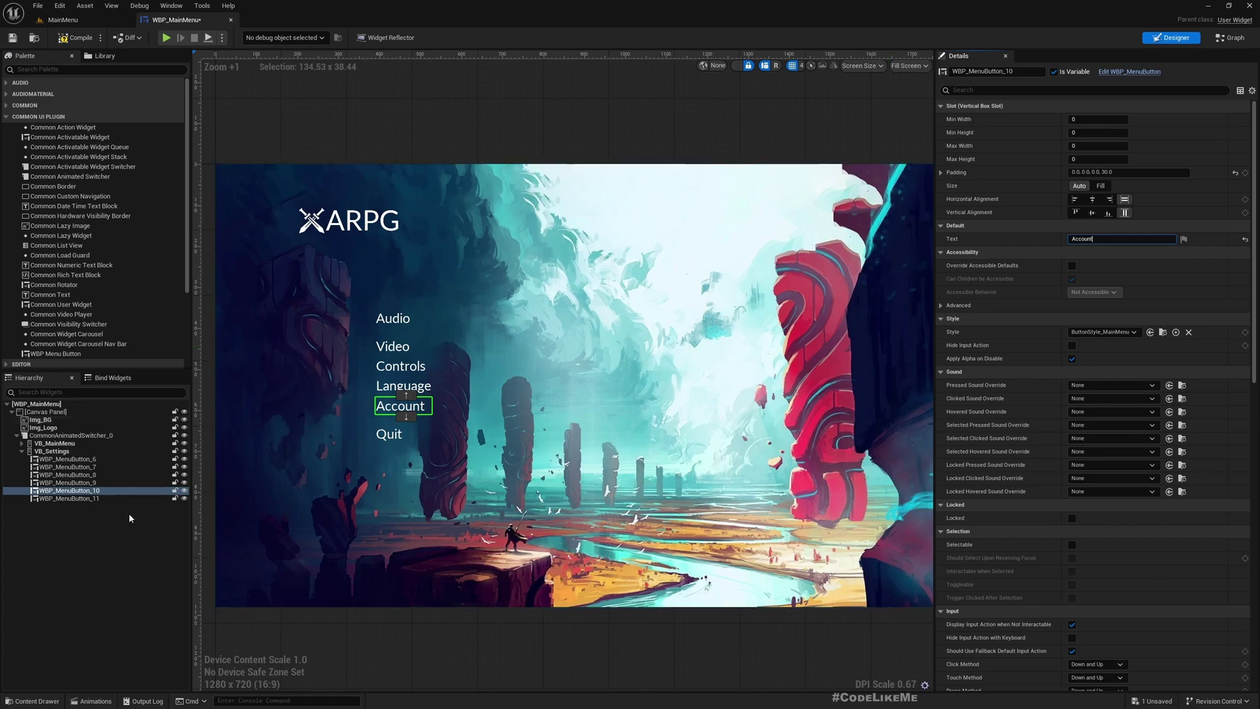
Set the text of the last menu button in VB_Settings to Back.
click(73, 498)
click(1109, 239)
text(BacBack)
key(Return)
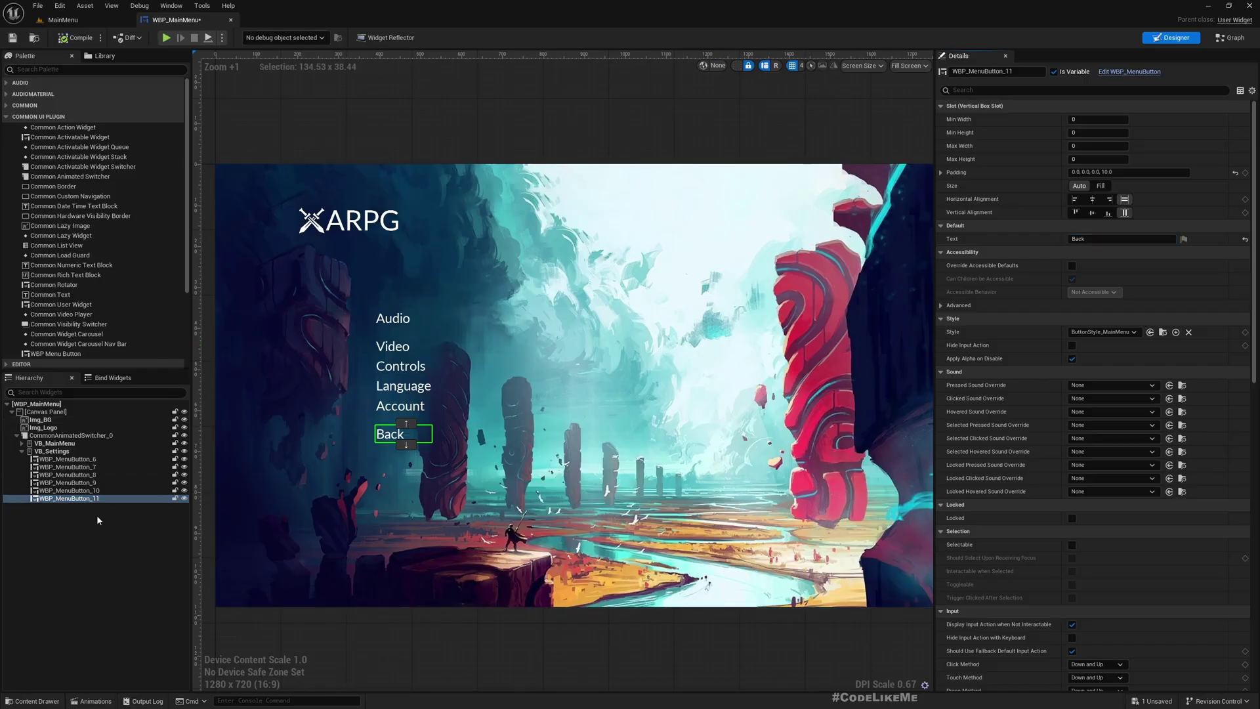
Set the bottom padding of the Audio button in VB_Settings to 10 so its spacing matches the Video button.
scroll(416, 329, up, 5)
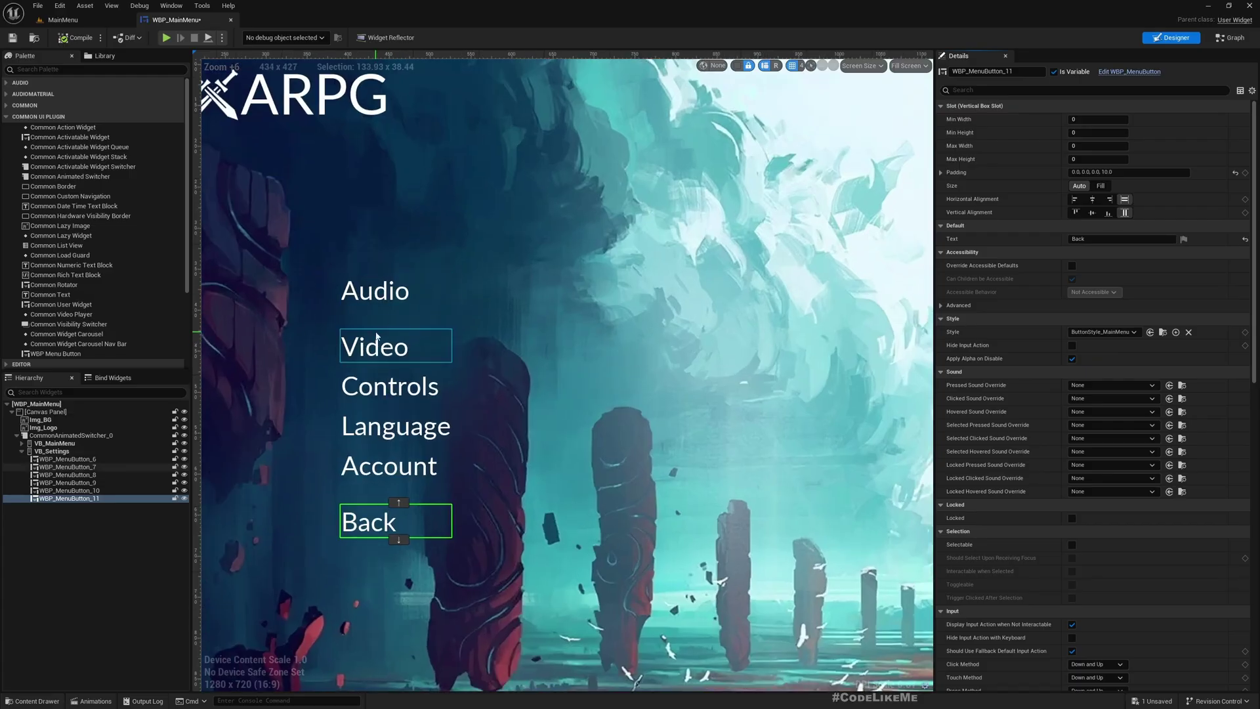
click(92, 459)
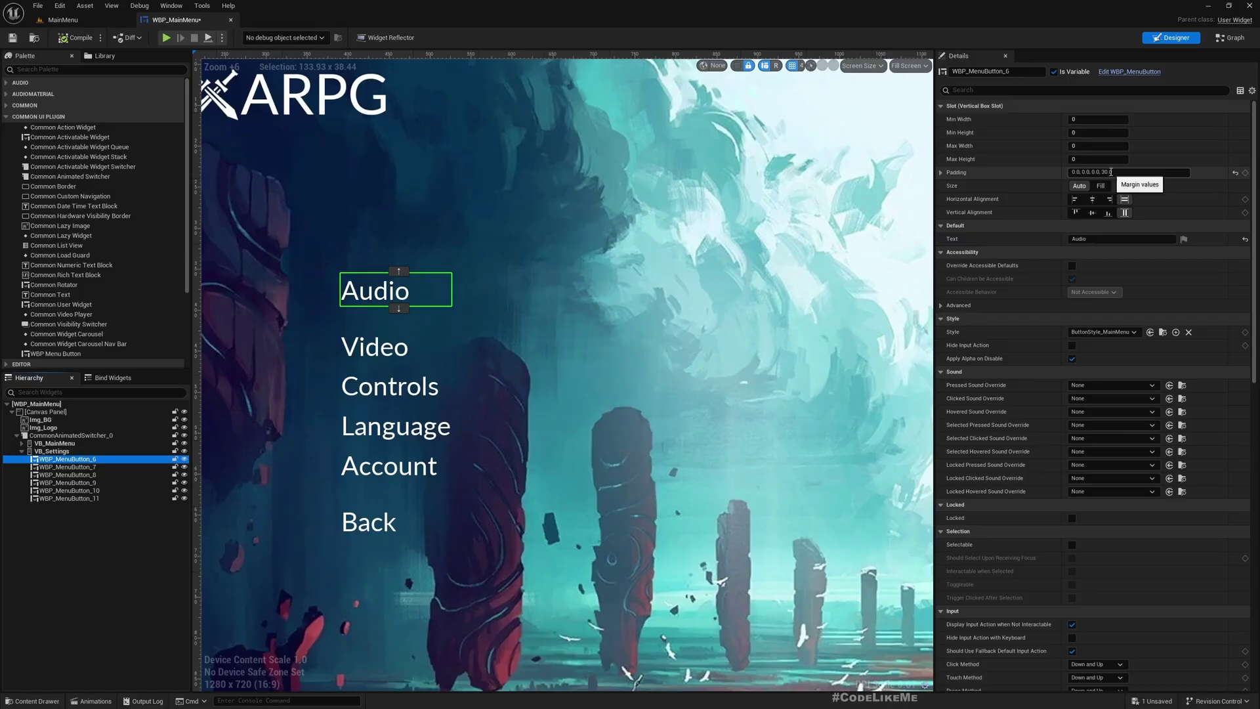
click(941, 172)
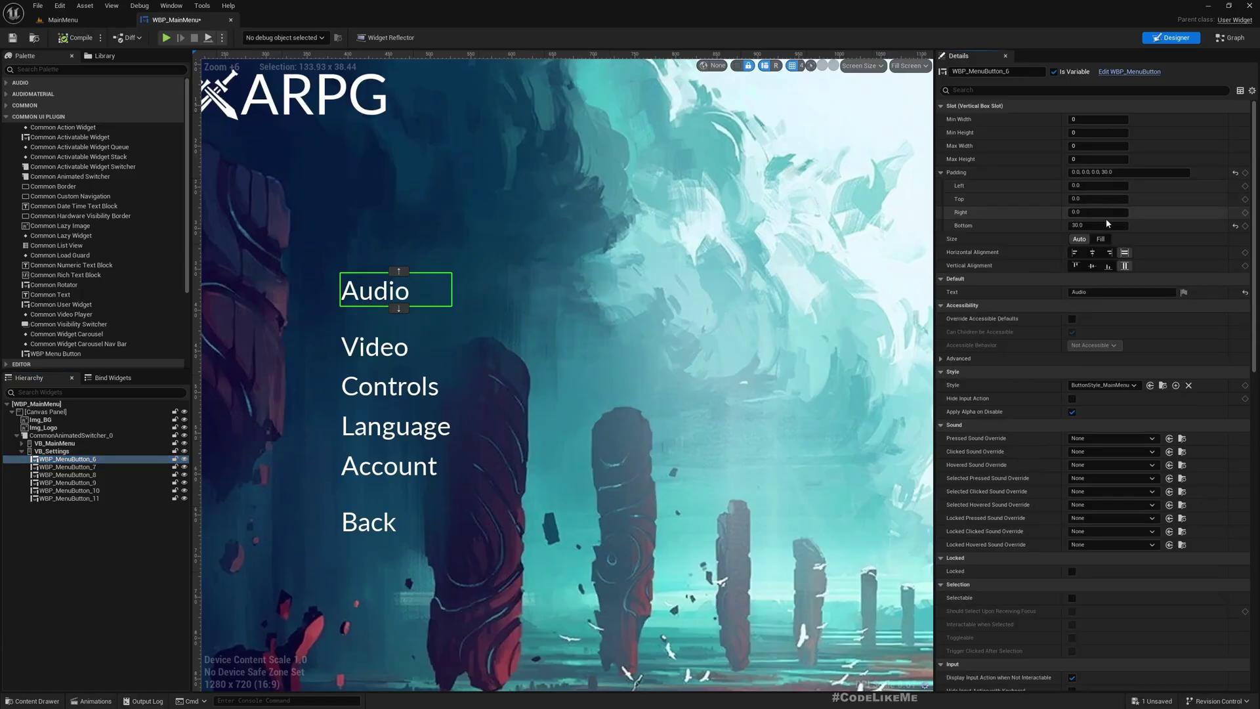
click(176, 466)
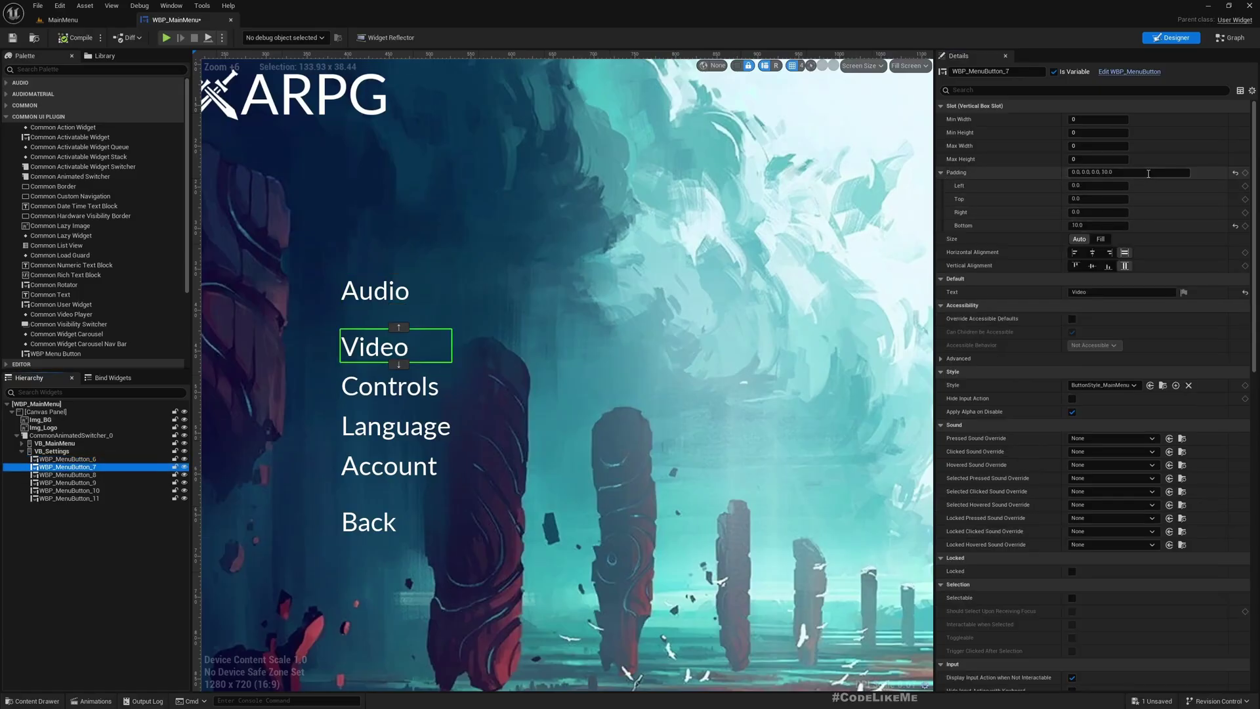
click(131, 458)
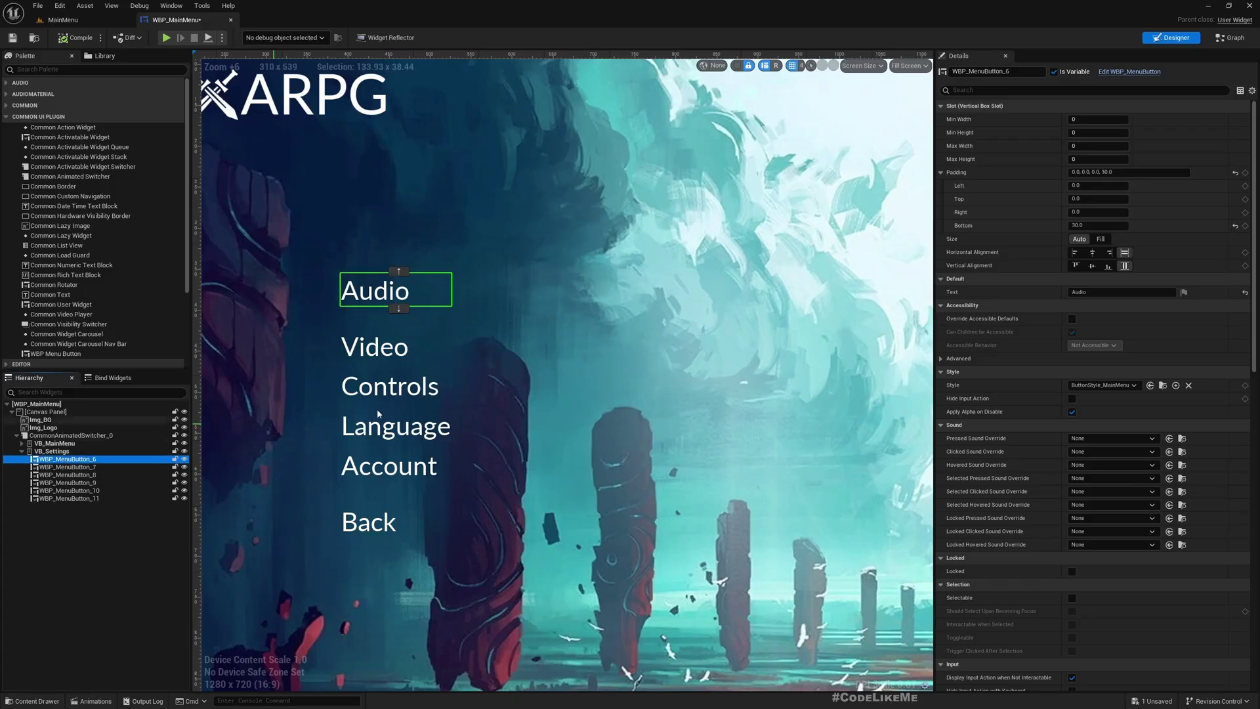
click(1102, 226)
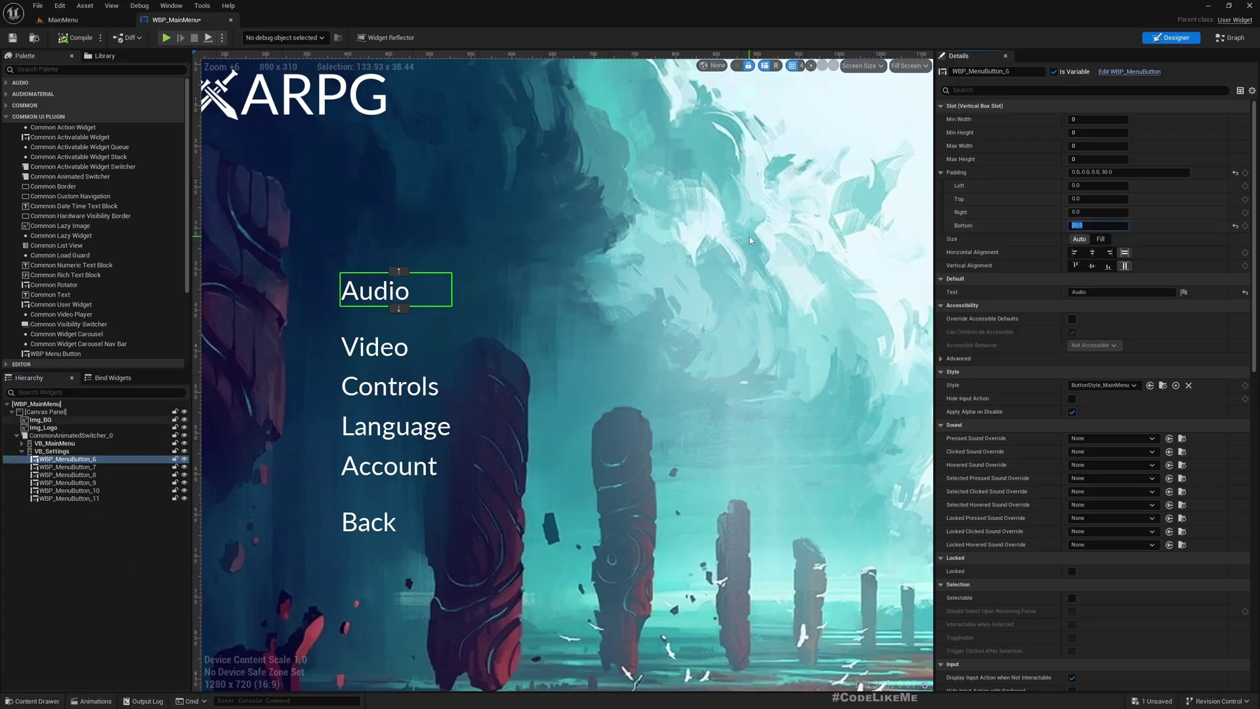
text(10)
key(Return)
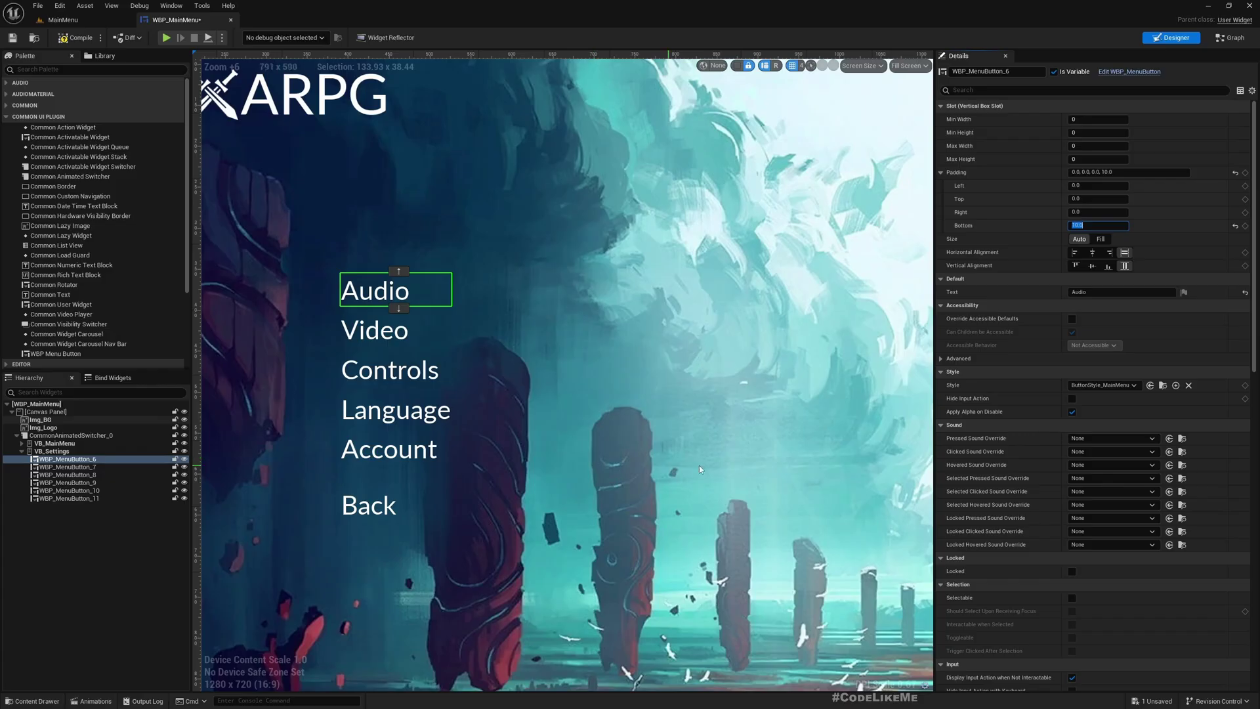
Compare the VB_Settings and VB_MainMenu lists in the canvas, along with the animated switcher that holds them.
scroll(824, 435, down, 5)
click(561, 142)
right_drag(715, 182, 487, 177)
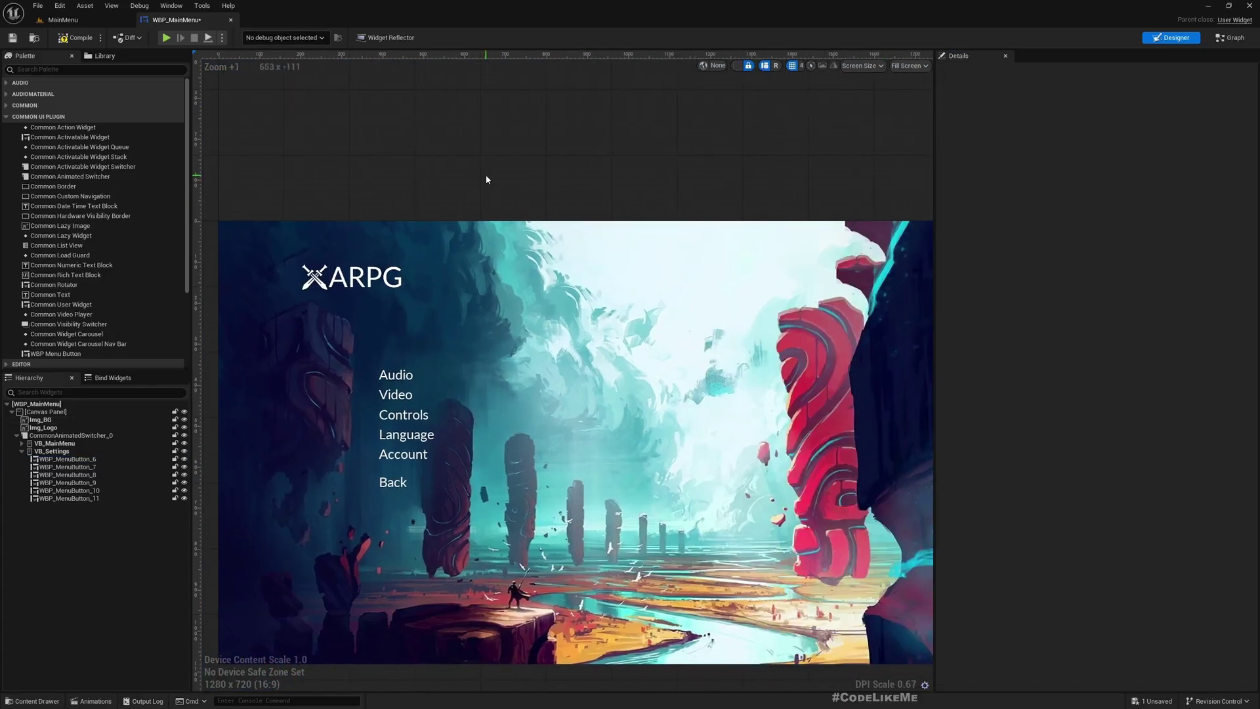
click(22, 452)
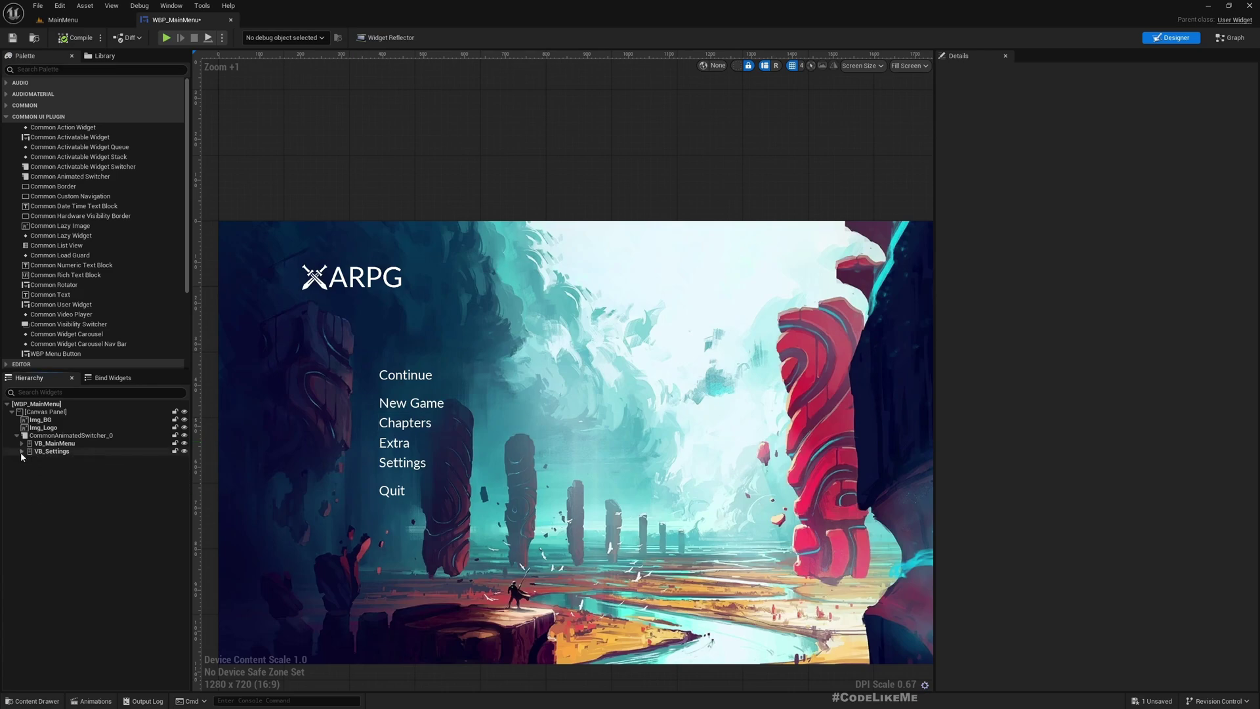
click(27, 452)
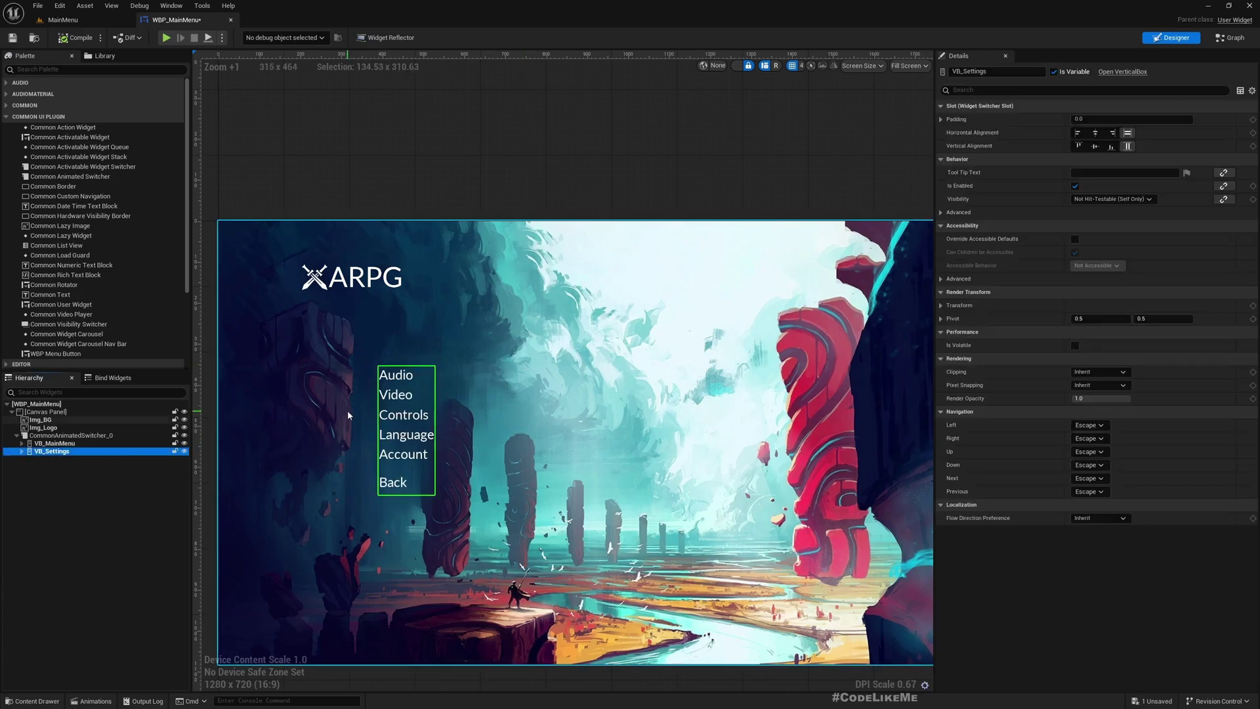
right_drag(349, 414, 362, 416)
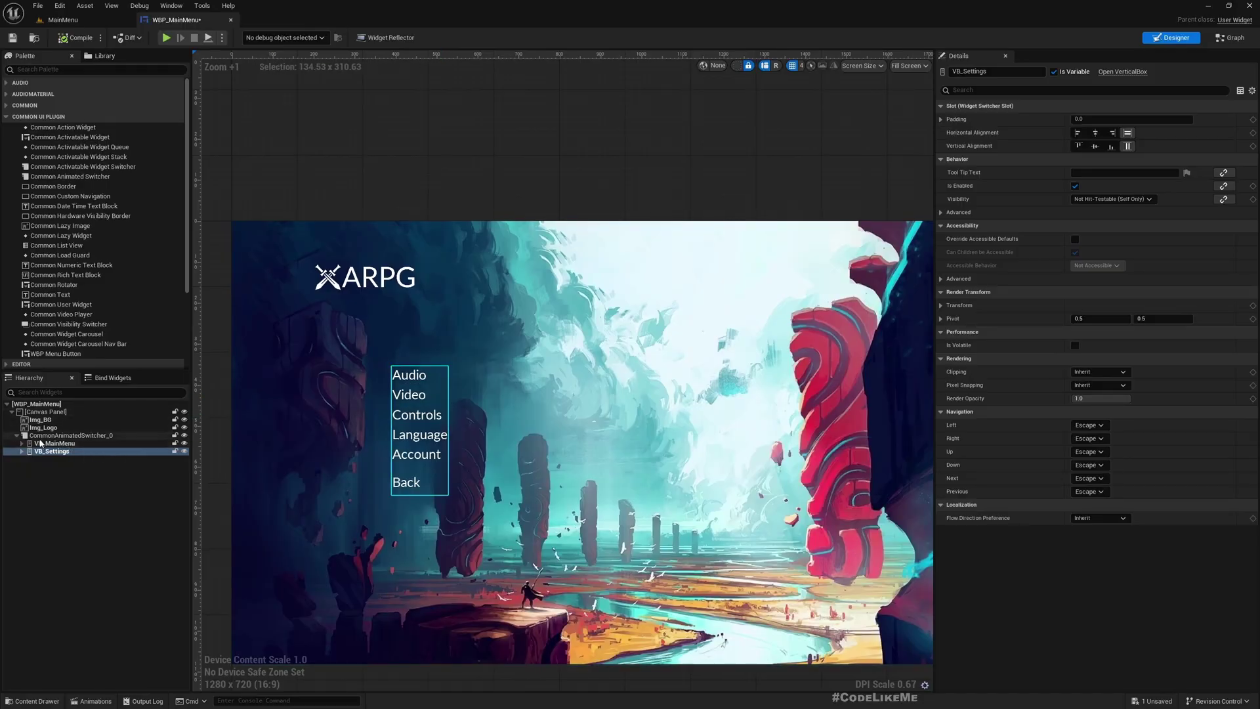
click(41, 444)
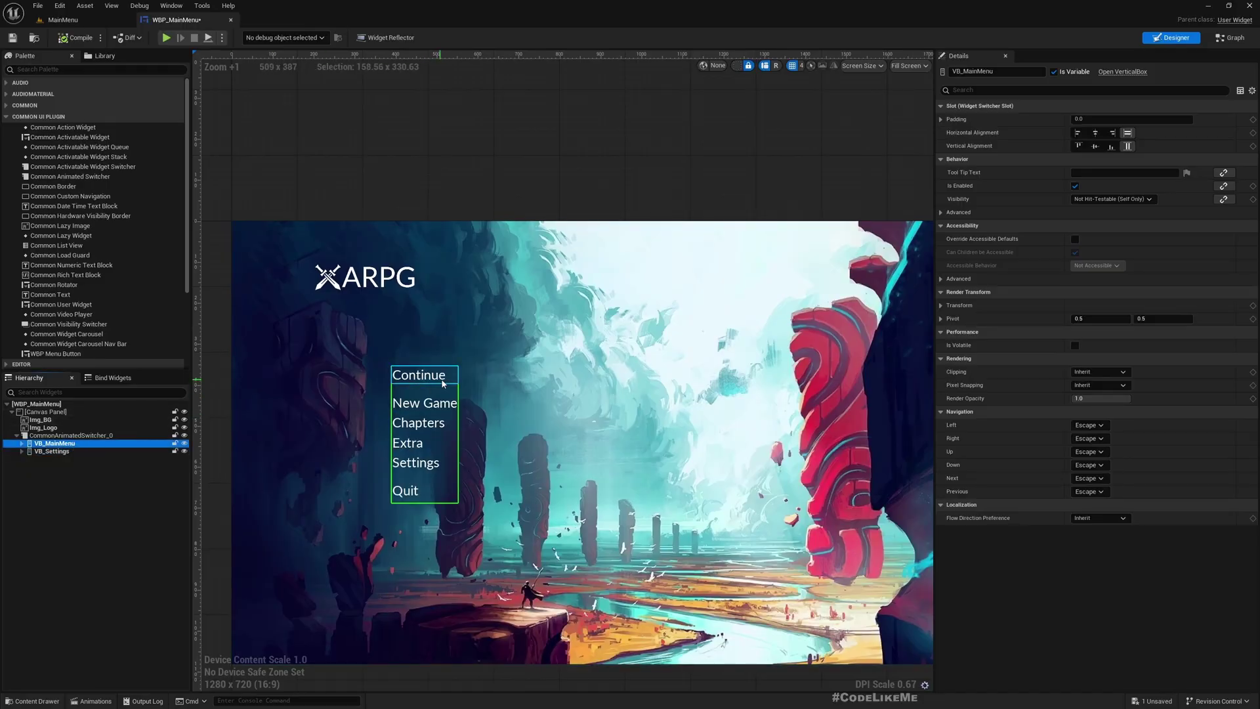
click(66, 437)
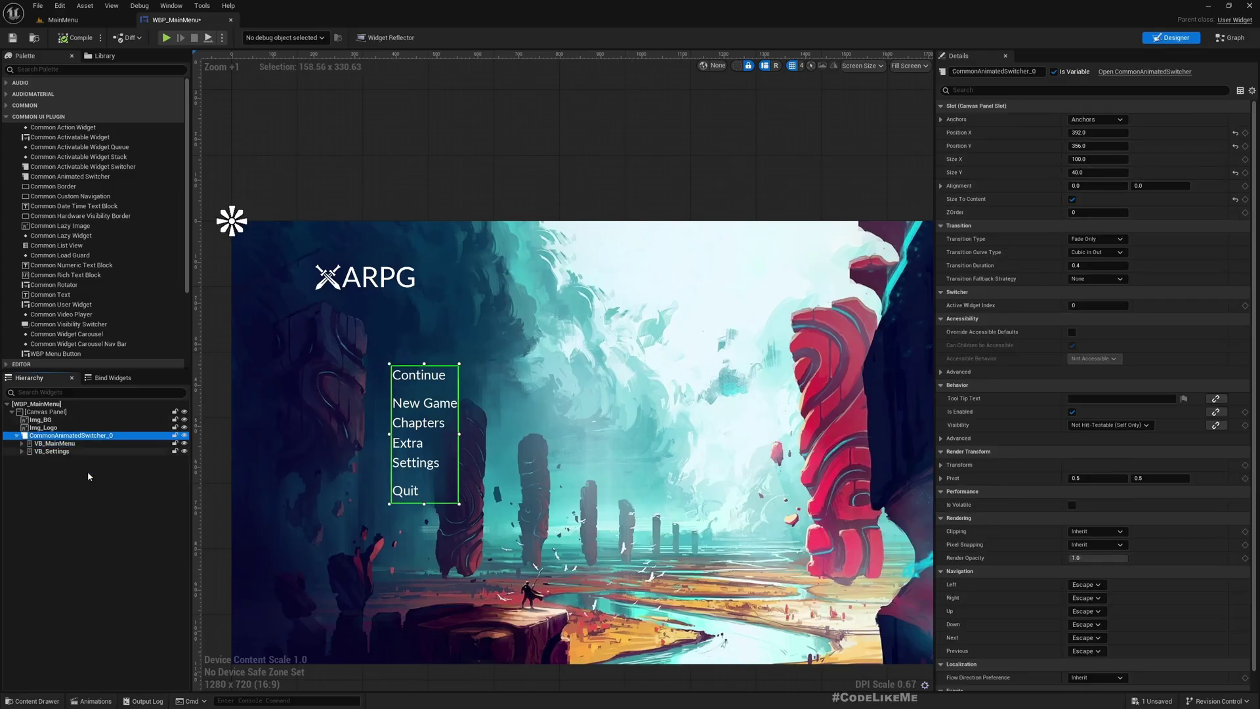
click(346, 112)
Play the MainMenu level to preview the menu and return to the WBP_MainMenu designer.
click(63, 20)
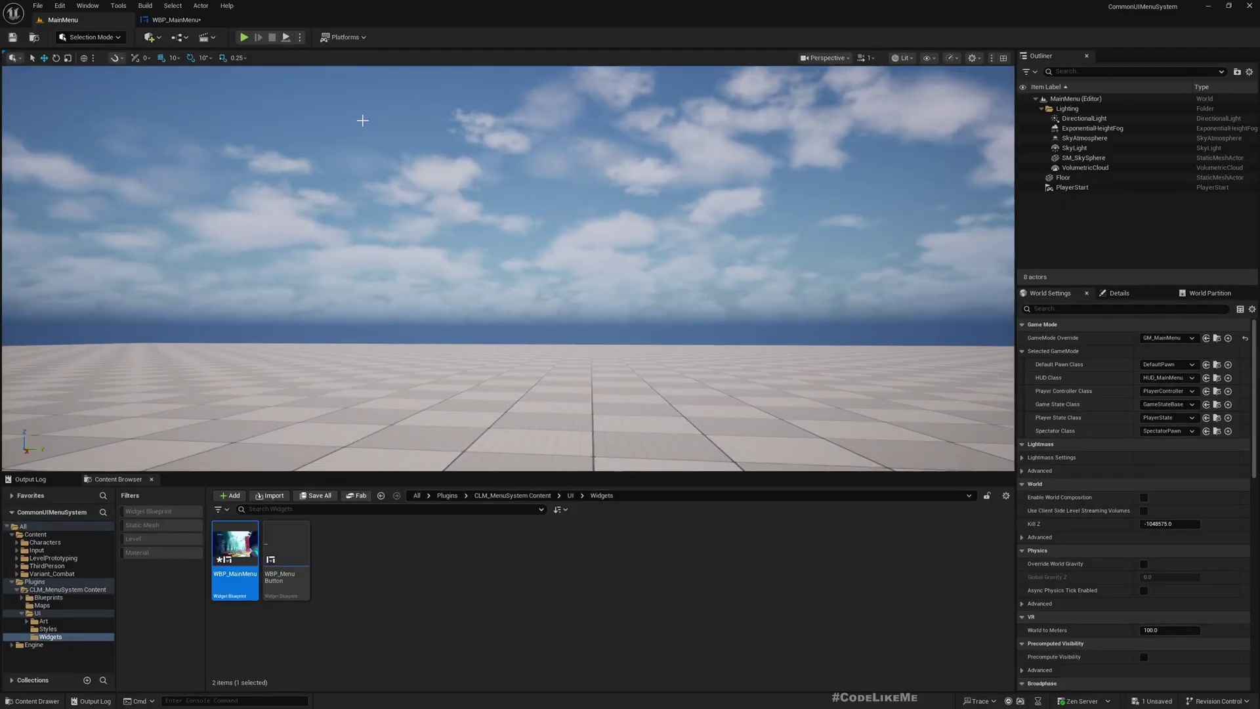
key(alt+p)
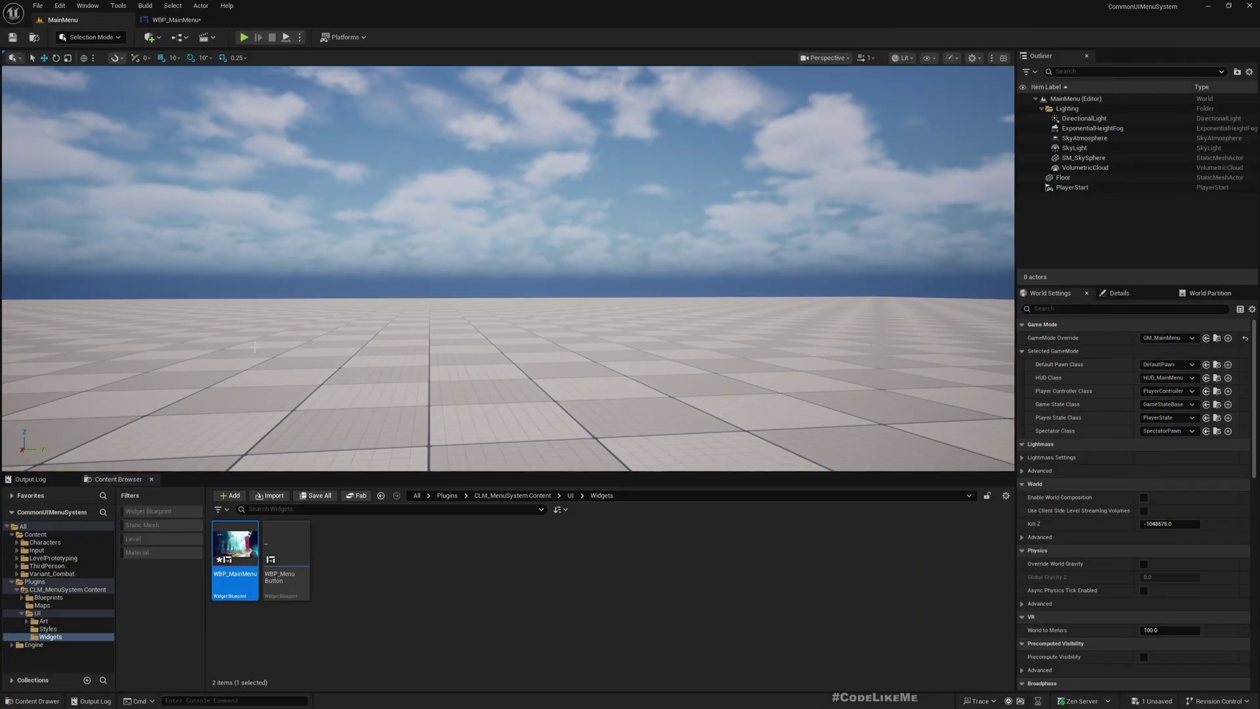
click(169, 20)
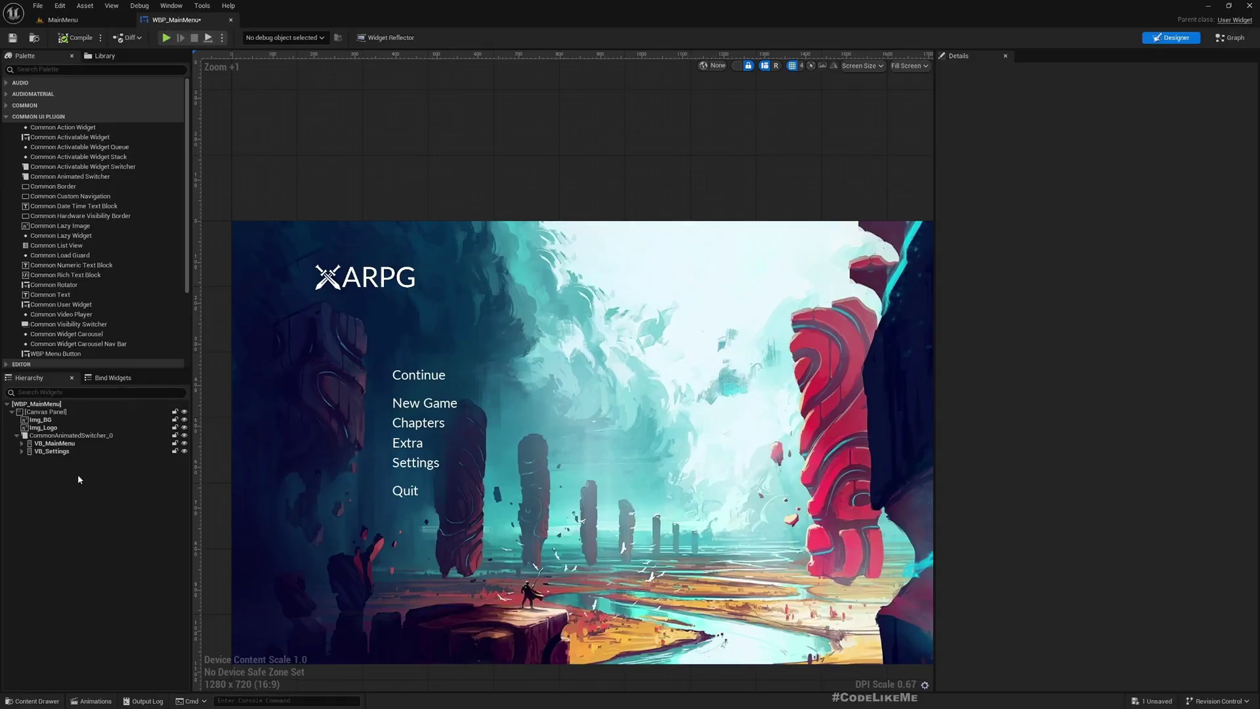
Rename the common animated switcher in the widget hierarchy to WidgetSwitcher_MainMenu.
click(87, 436)
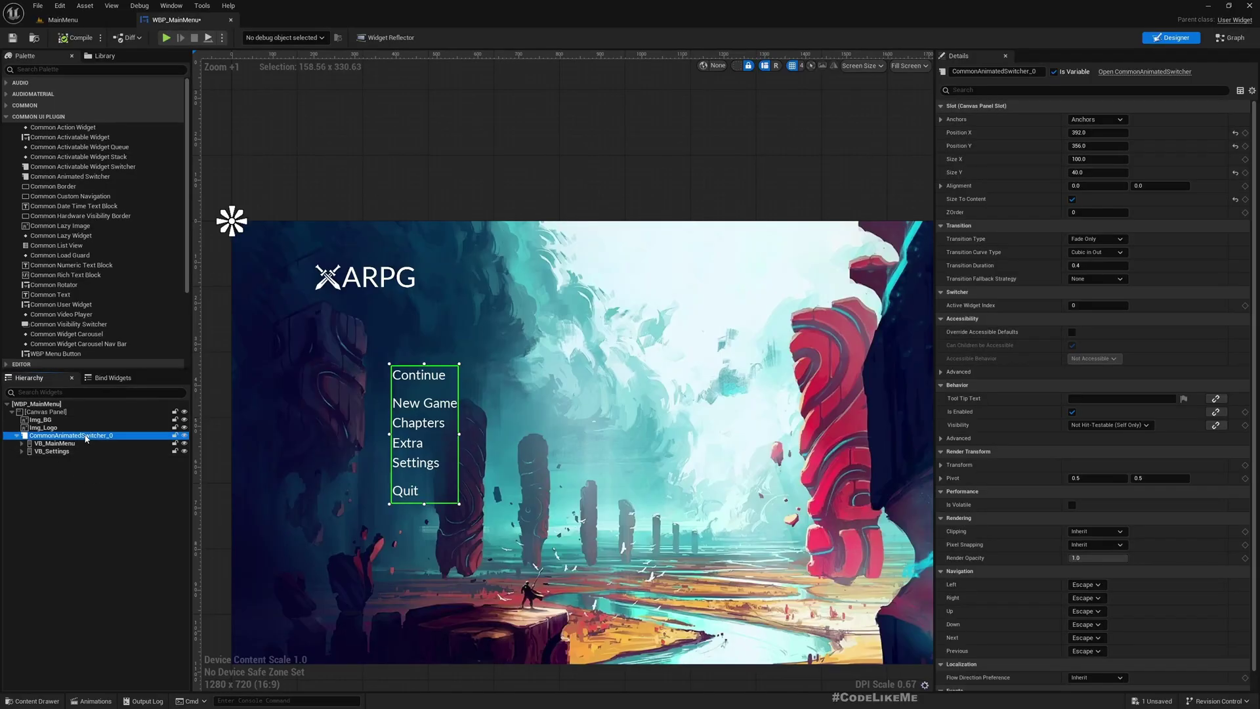
click(994, 71)
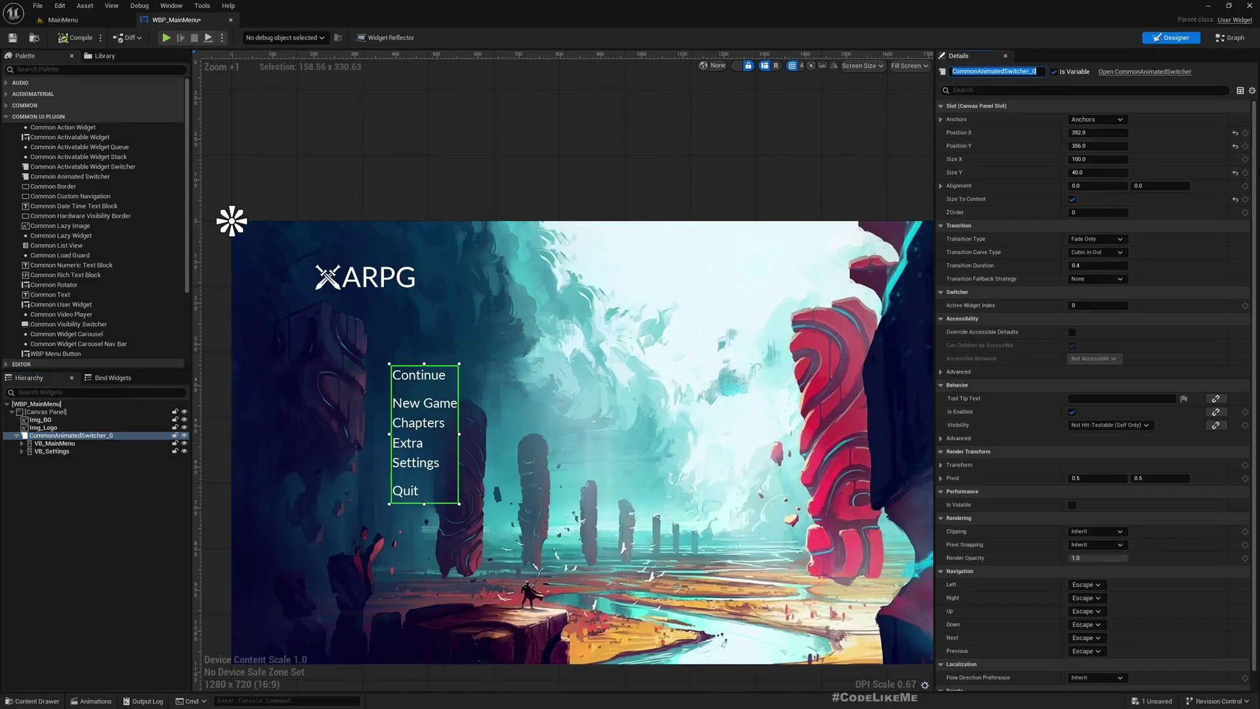
click(71, 436)
click(71, 437)
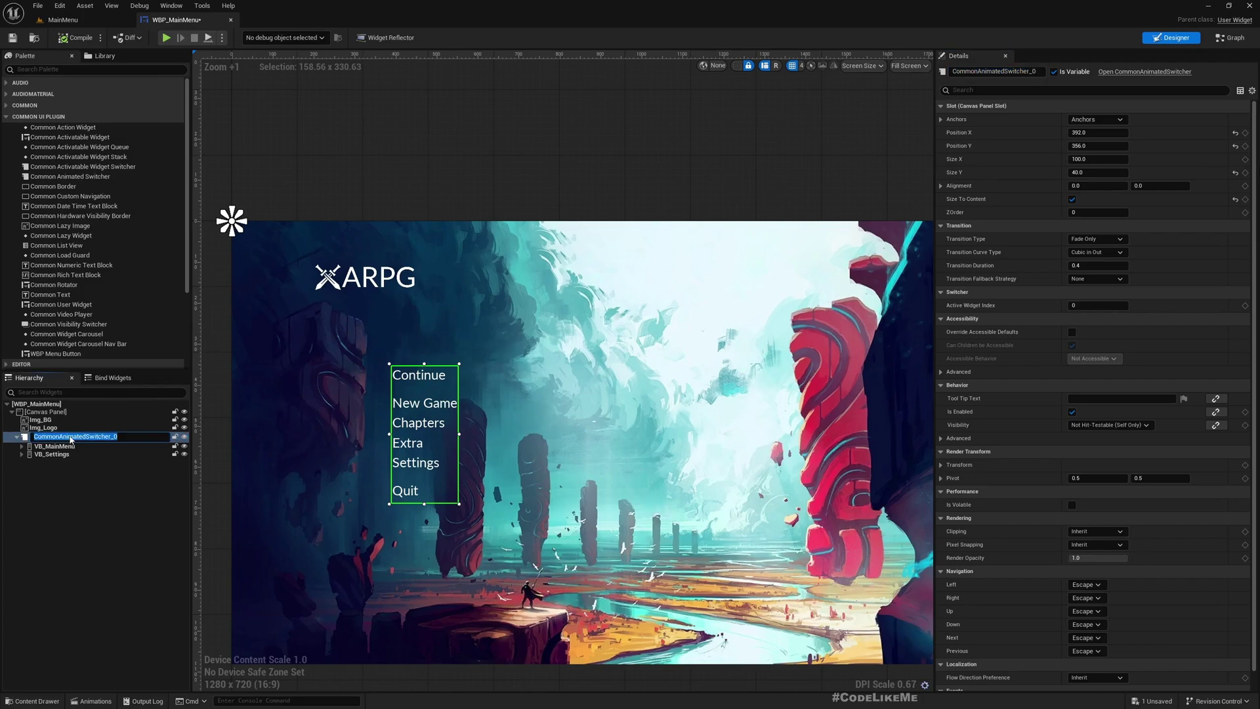
text(WidgetSwitcher_MainMenu)
key(Return)
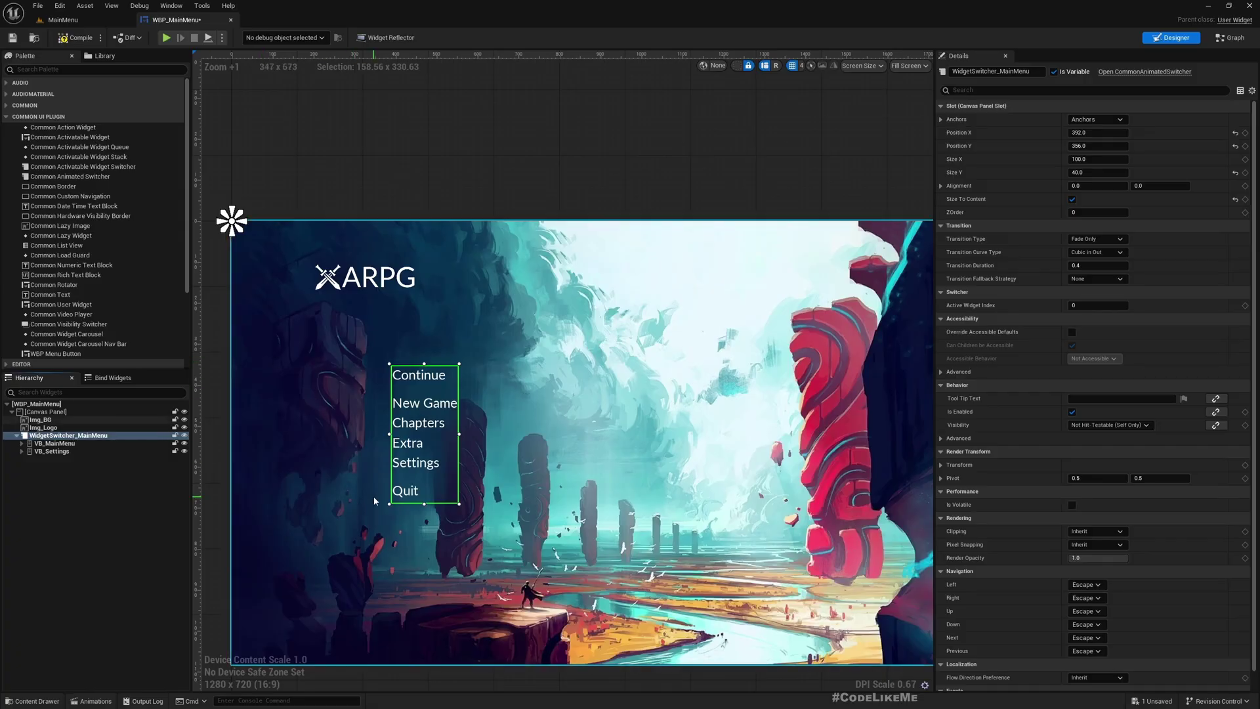
Shorten the animated switcher's name to CWS_MainMenu, replacing only its WidgetSwitcher prefix.
key(F2)
key(Home)
key(shift+Right)
key(shift+Right)
key(shift+Right)
key(shift+Right)
key(shift+Right)
key(shift+Right)
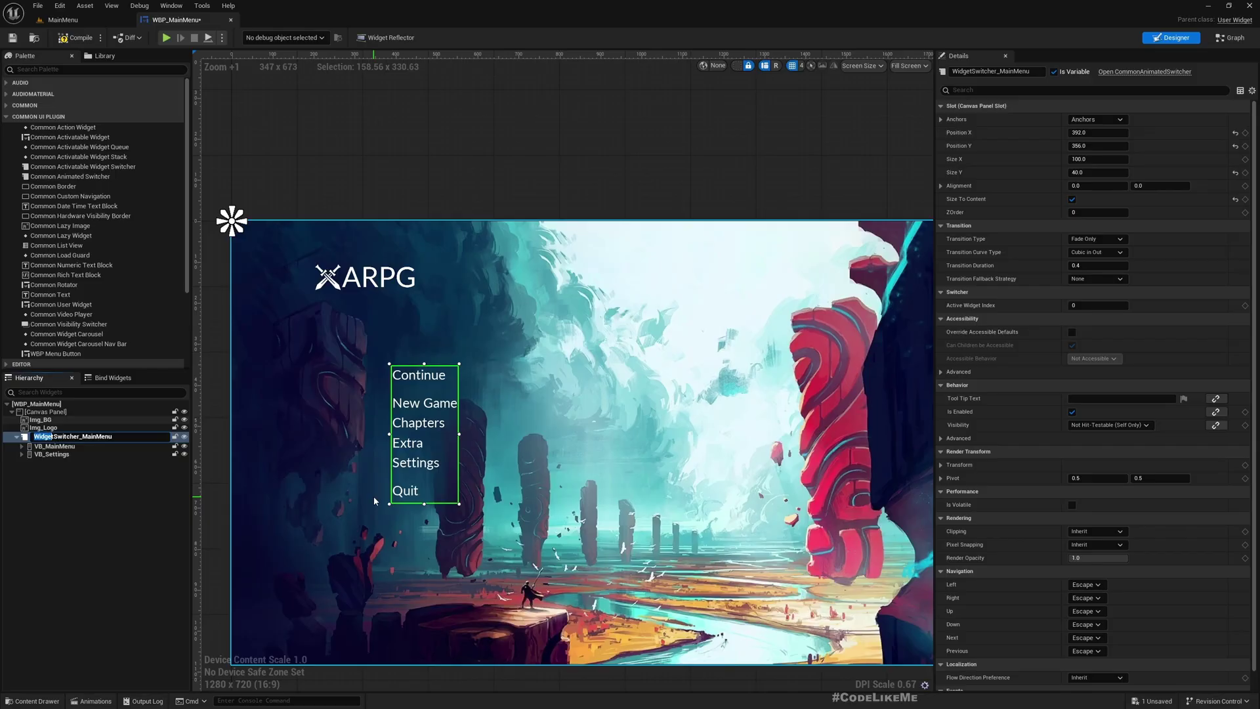
key(shift+Right)
key(shift+Right)
key(shift+Right)
key(shift+Right)
key(shift+Right)
key(shift+Right)
key(shift+Right)
key(shift+Right)
text(CWS)
key(Return)
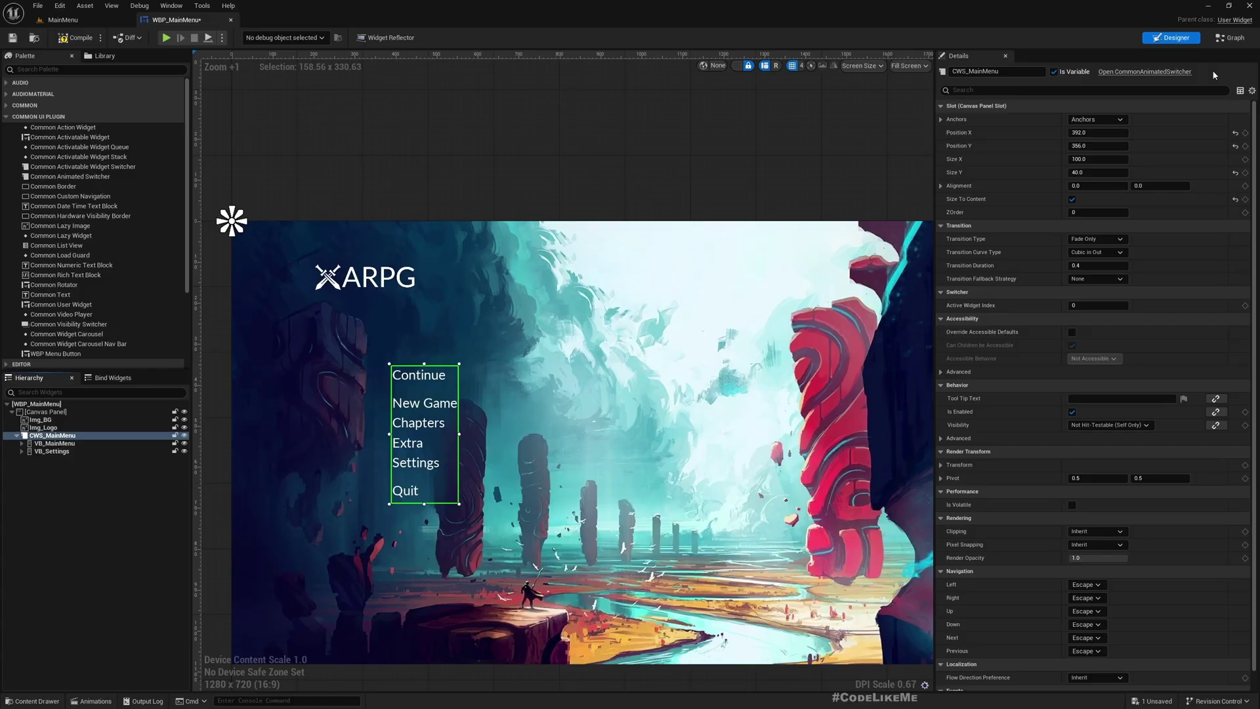
Change the animated switcher's prefix to CAS so that it is named CAS_MainMenu.
double_click(66, 435)
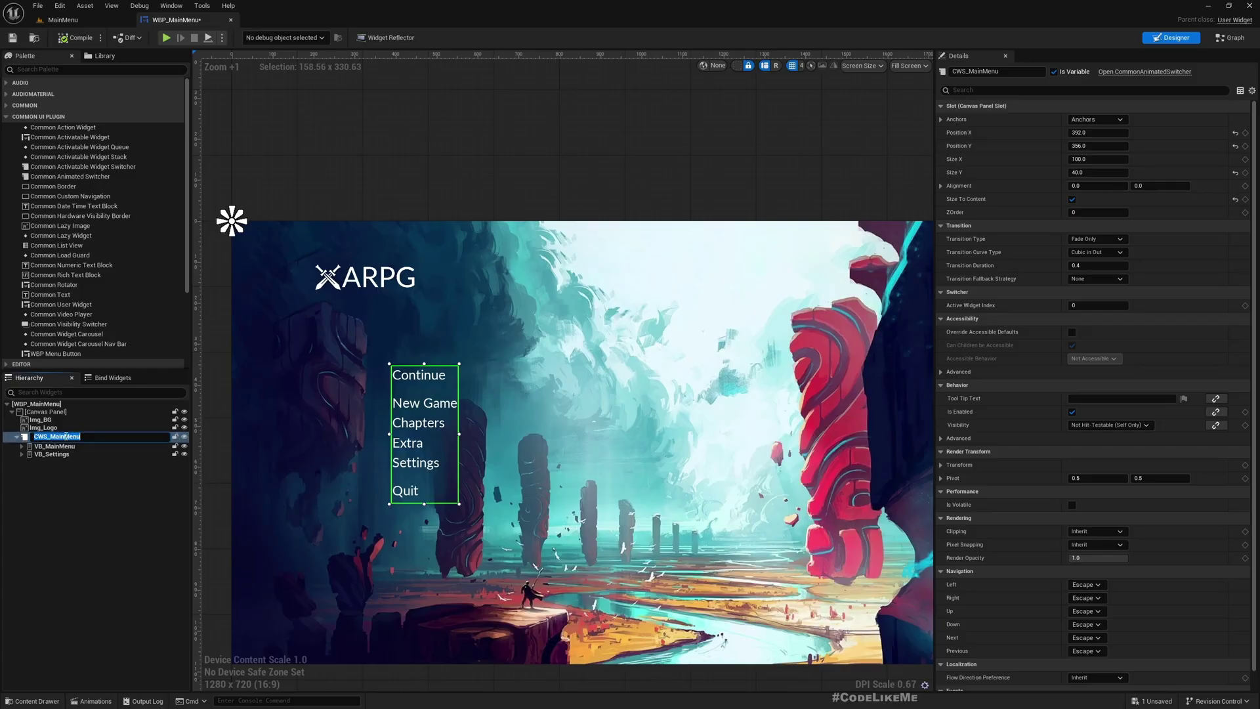
key(BackSpace)
text(A)
key(Return)
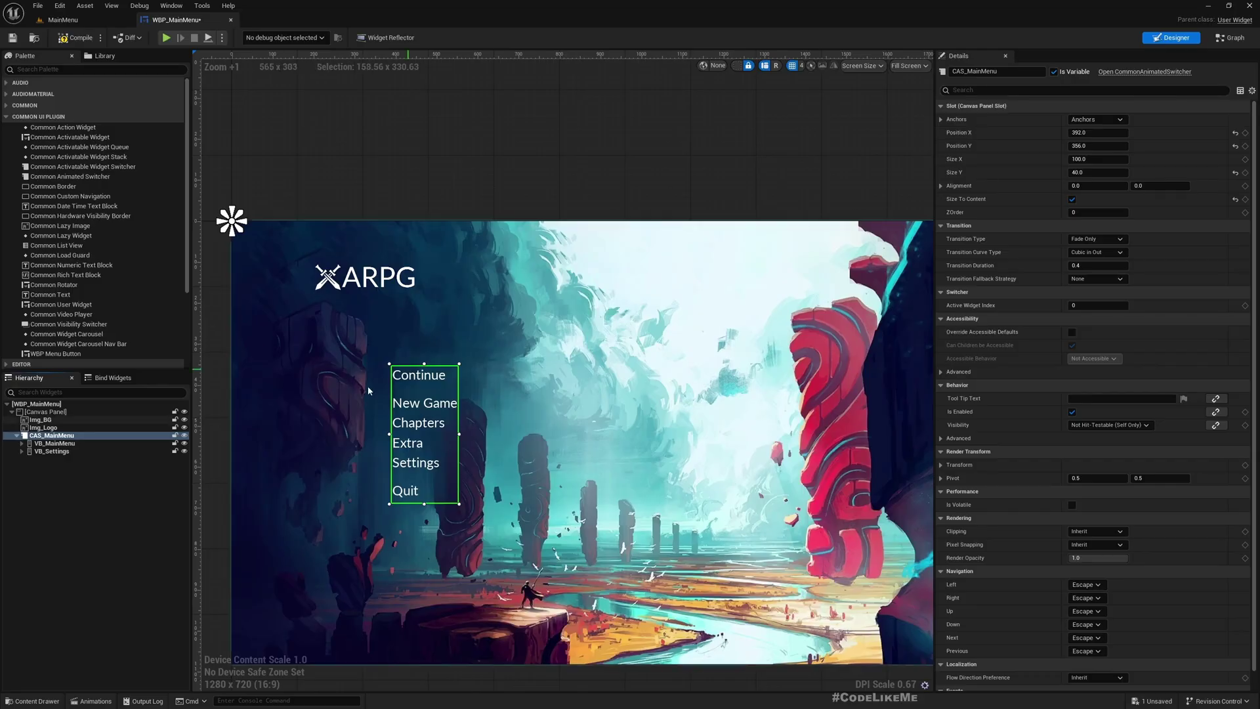
Rename the Continue button widget in VB_MainMenu to MB_Continue.
click(424, 462)
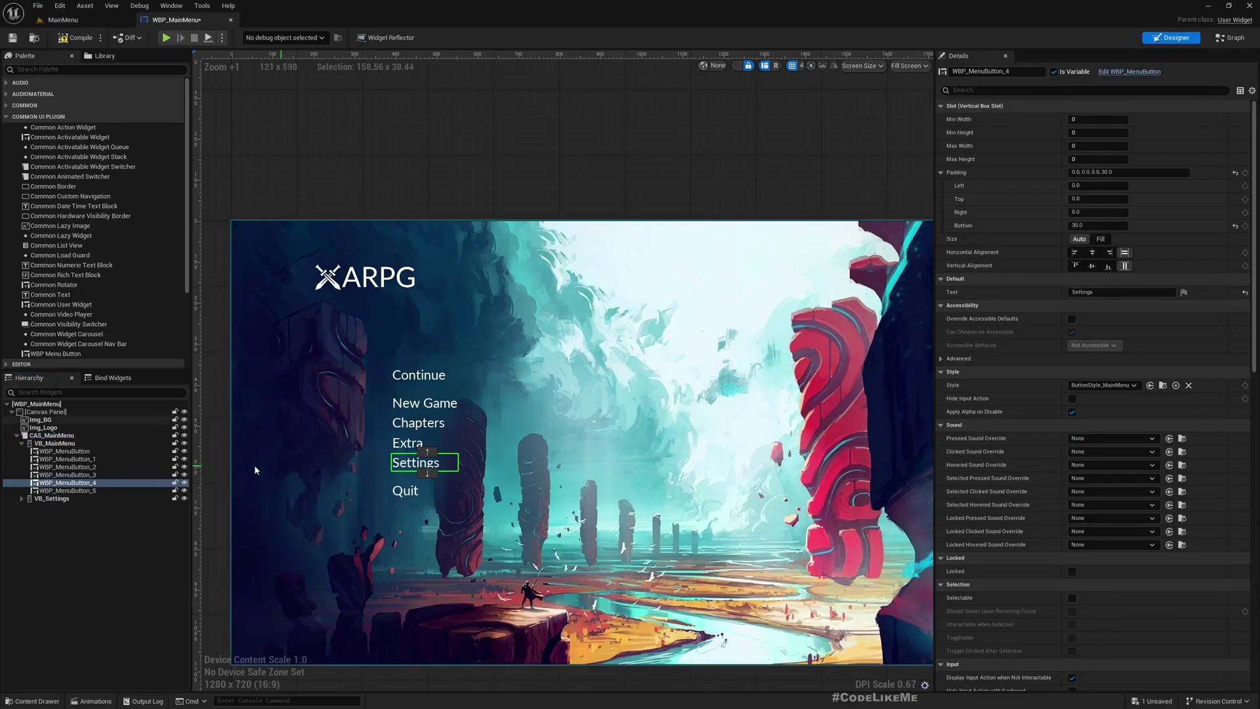
click(72, 452)
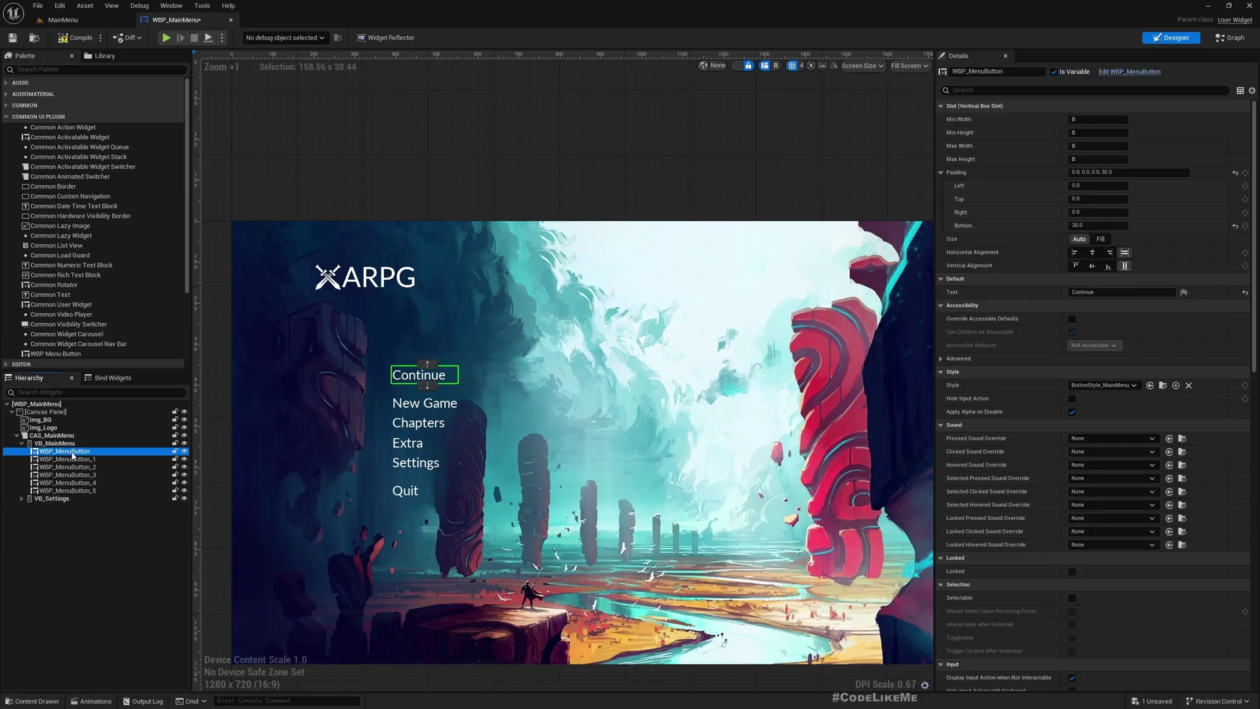
double_click(72, 452)
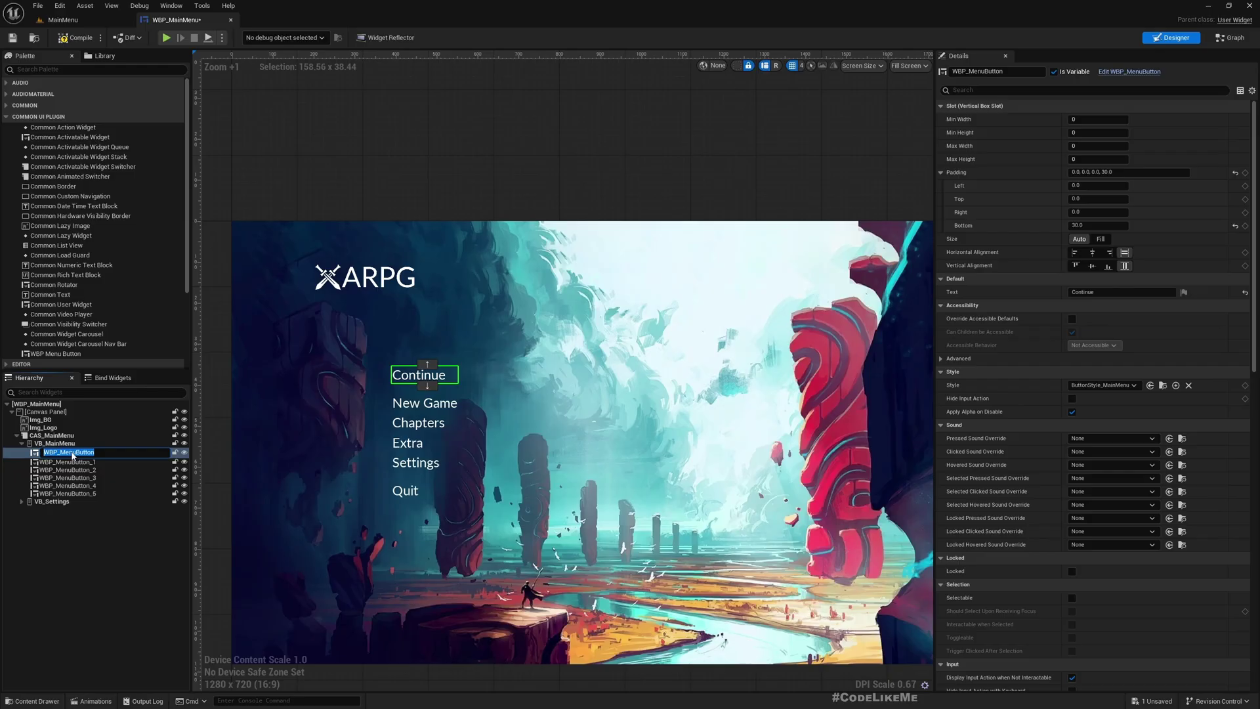
key(Escape)
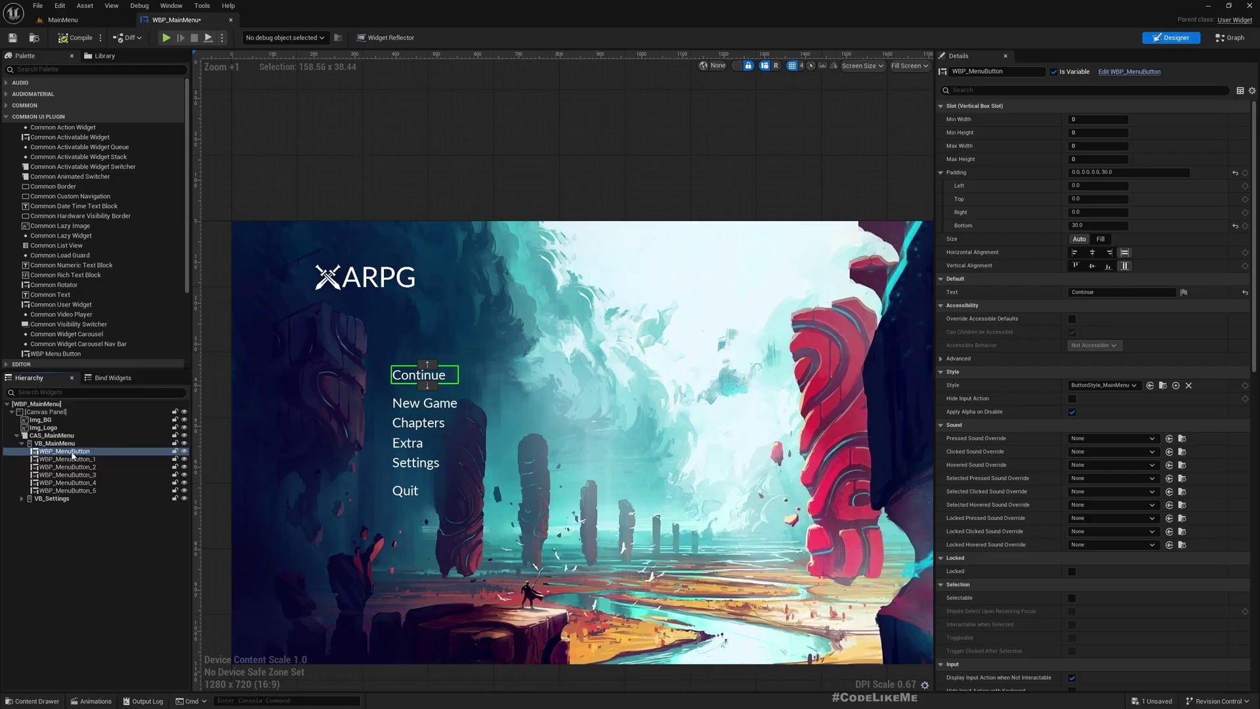
click(72, 452)
key(F2)
text(MB_)
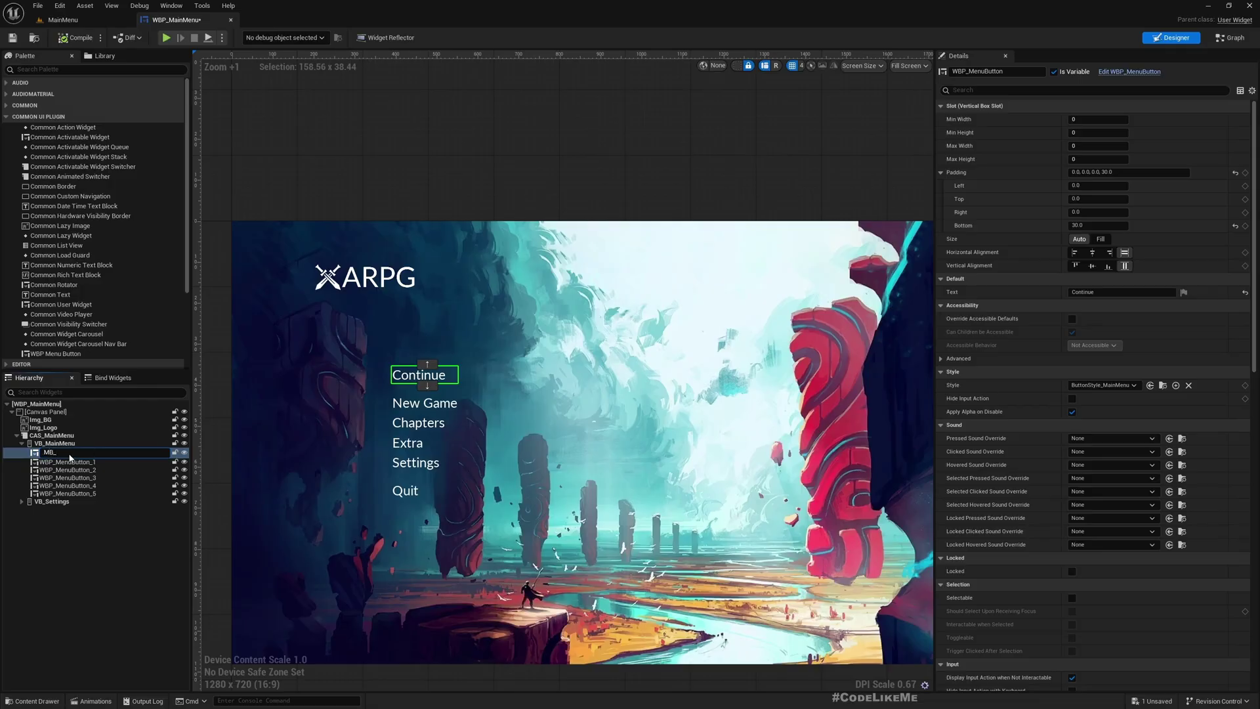
text(Continue)
key(Return)
Rename the New Game button widget in VB_MainMenu to MB_NewGame.
click(70, 458)
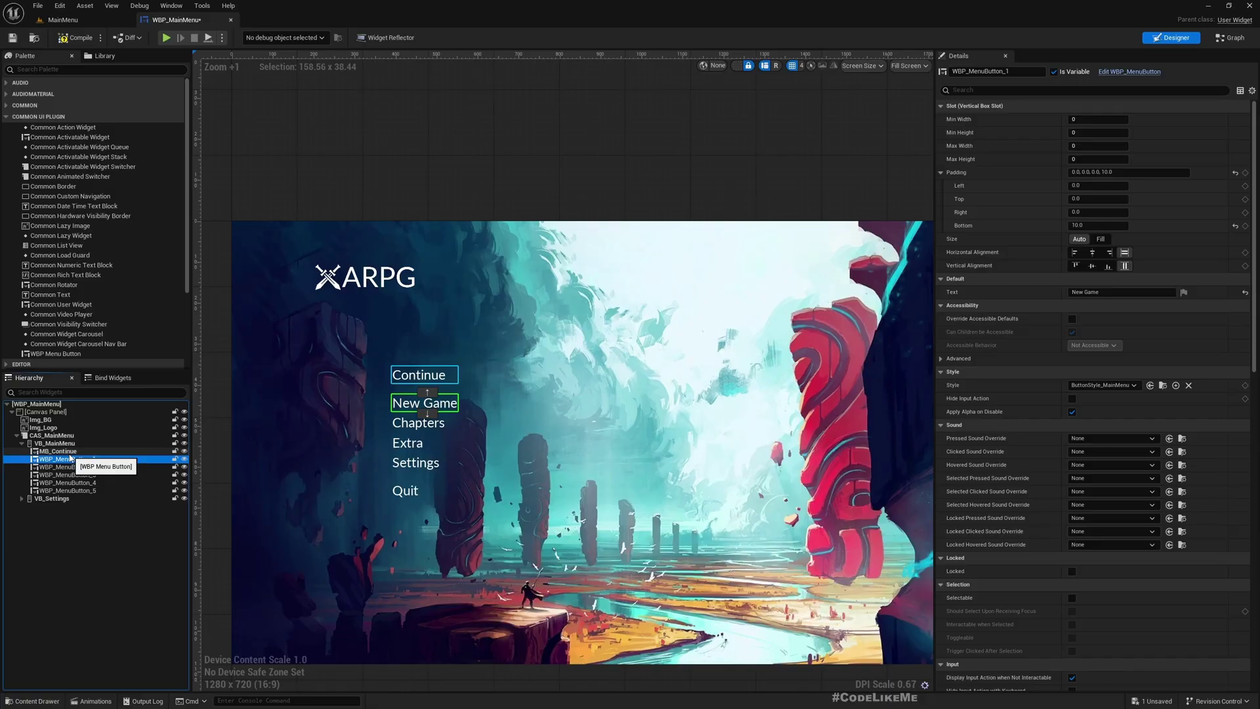
key(F2)
text(MB_New)
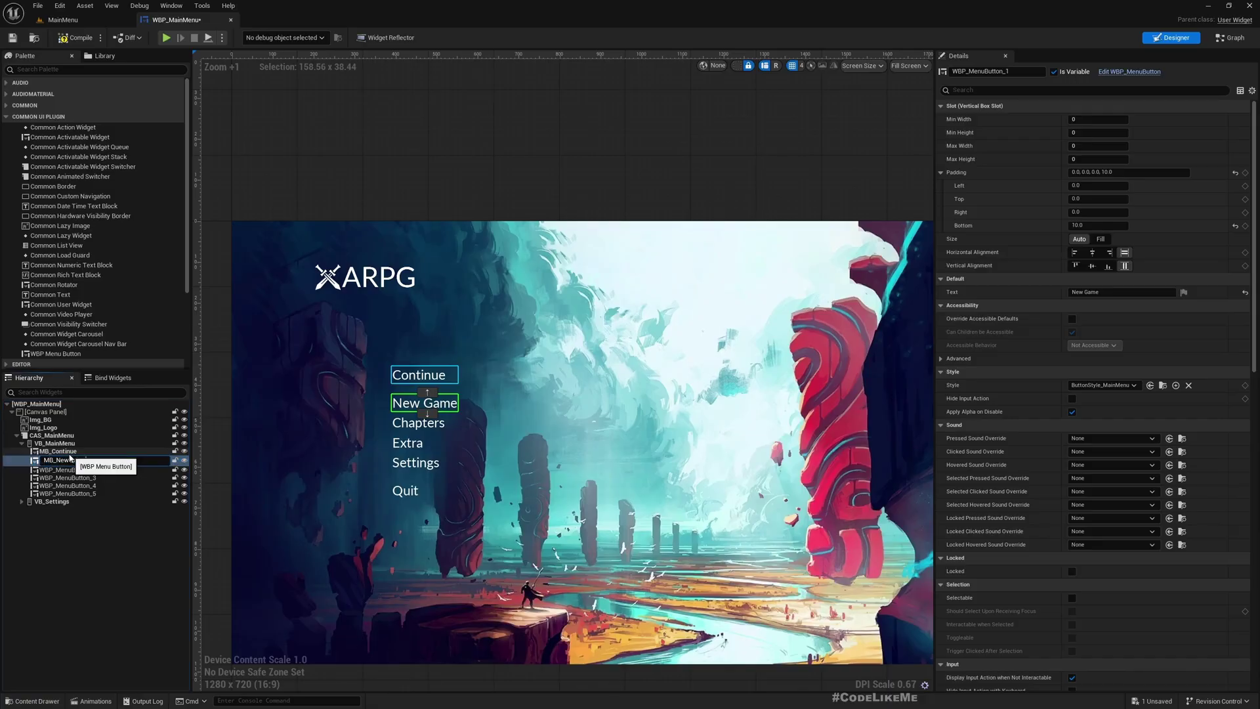
text(Game)
key(Return)
Rename the Chapters and Extra button widgets in VB_MainMenu to MB_Chapters and MB_Extra.
click(65, 467)
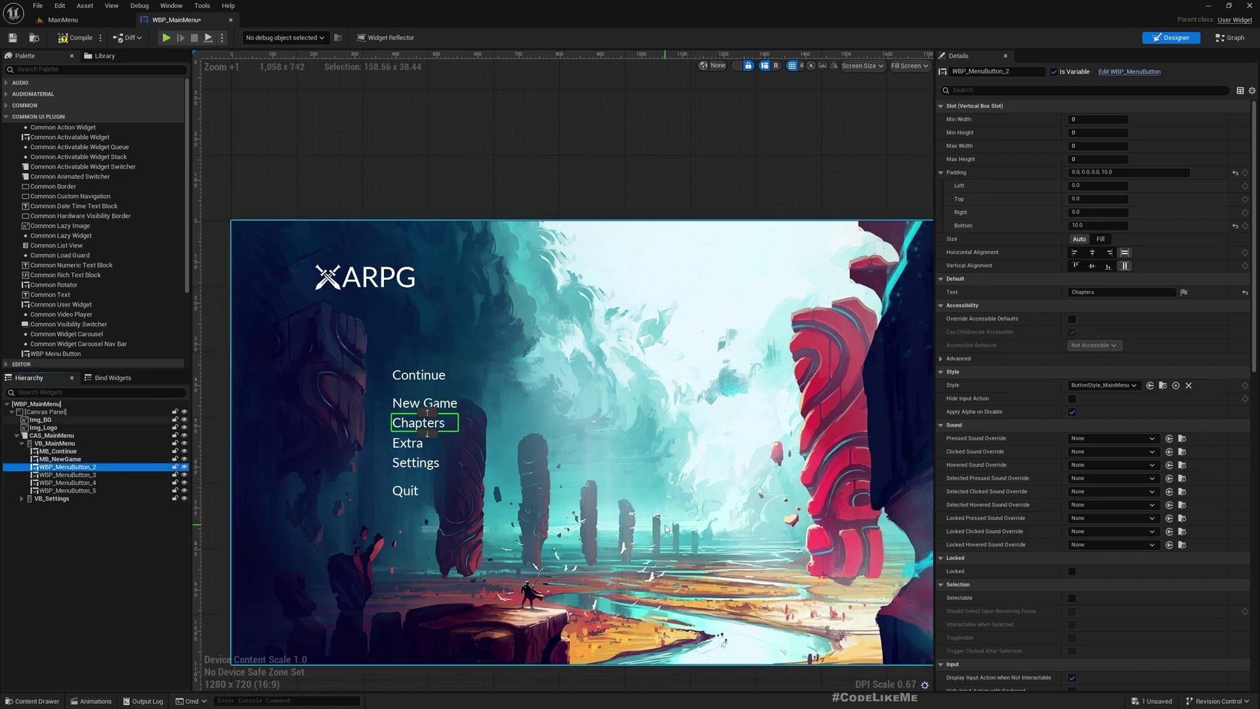
key(F2)
text(MB_Chapters)
key(Return)
key(Down)
key(F2)
text(MB_Extra)
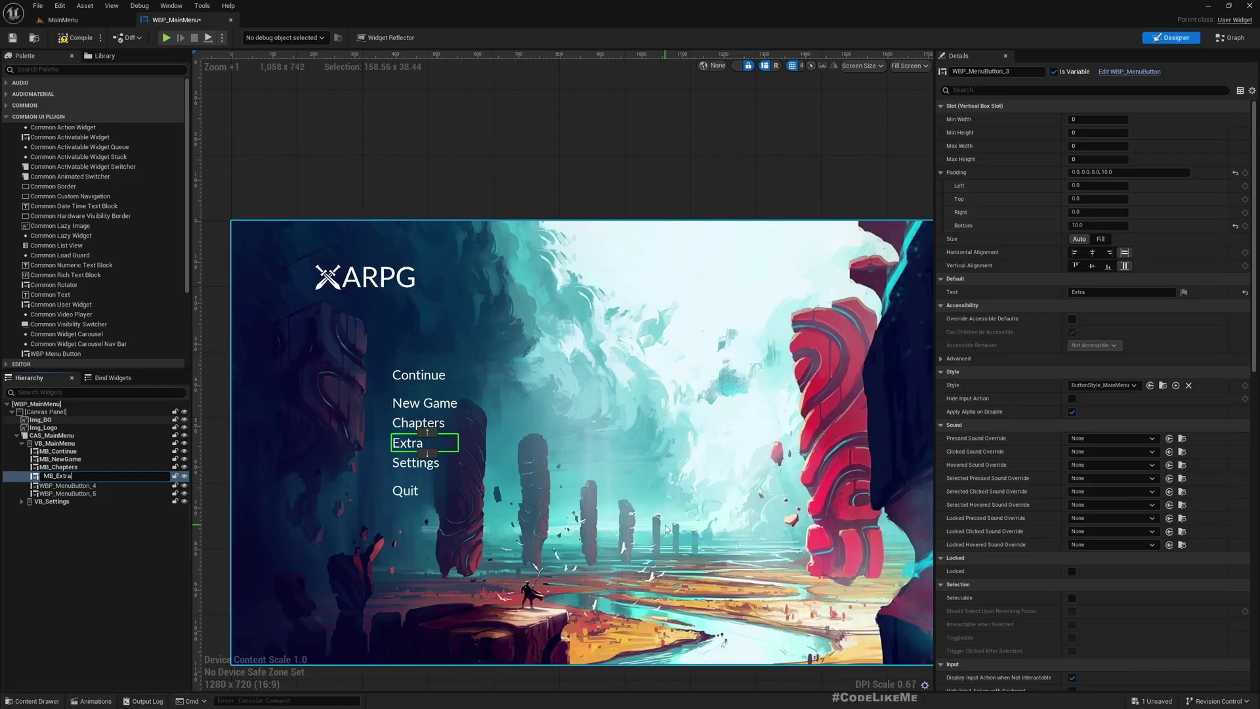
key(Return)
Rename the Settings and Quit button widgets in VB_MainMenu to MB_Settings and MB_Quit.
key(Down)
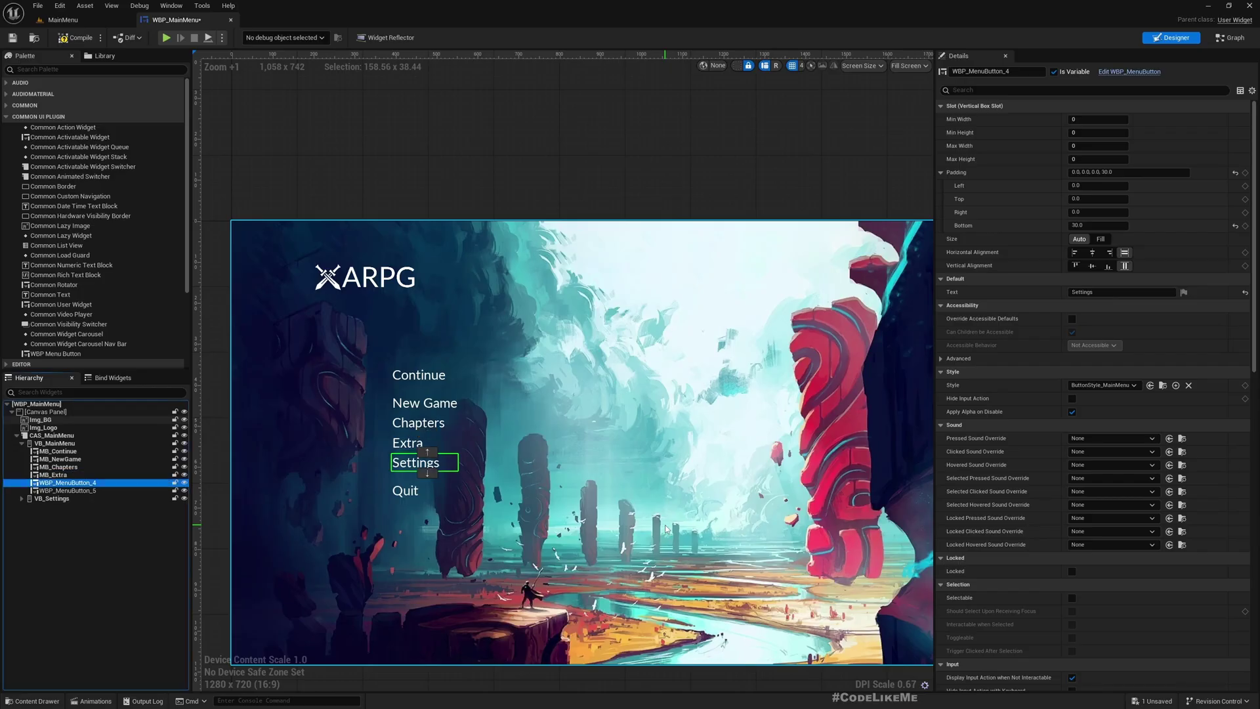
key(F2)
text(MB_)
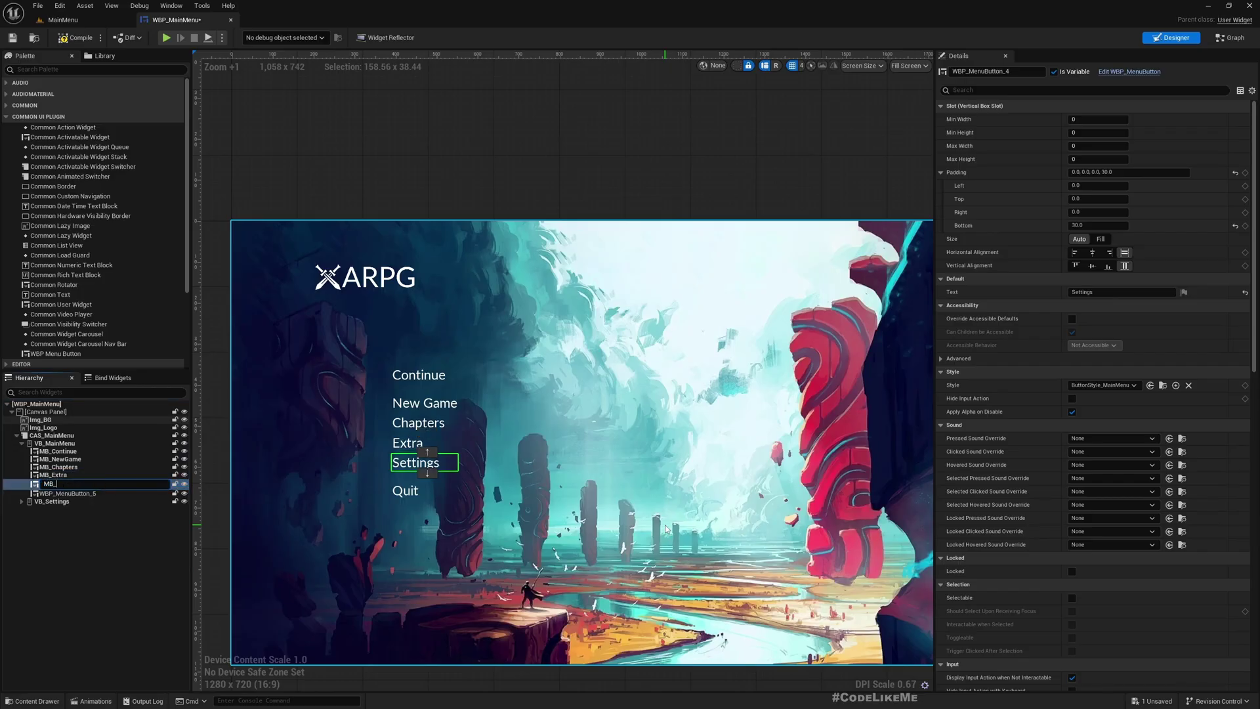
text(Settings)
key(Return)
key(Down)
key(F2)
text(MB_)
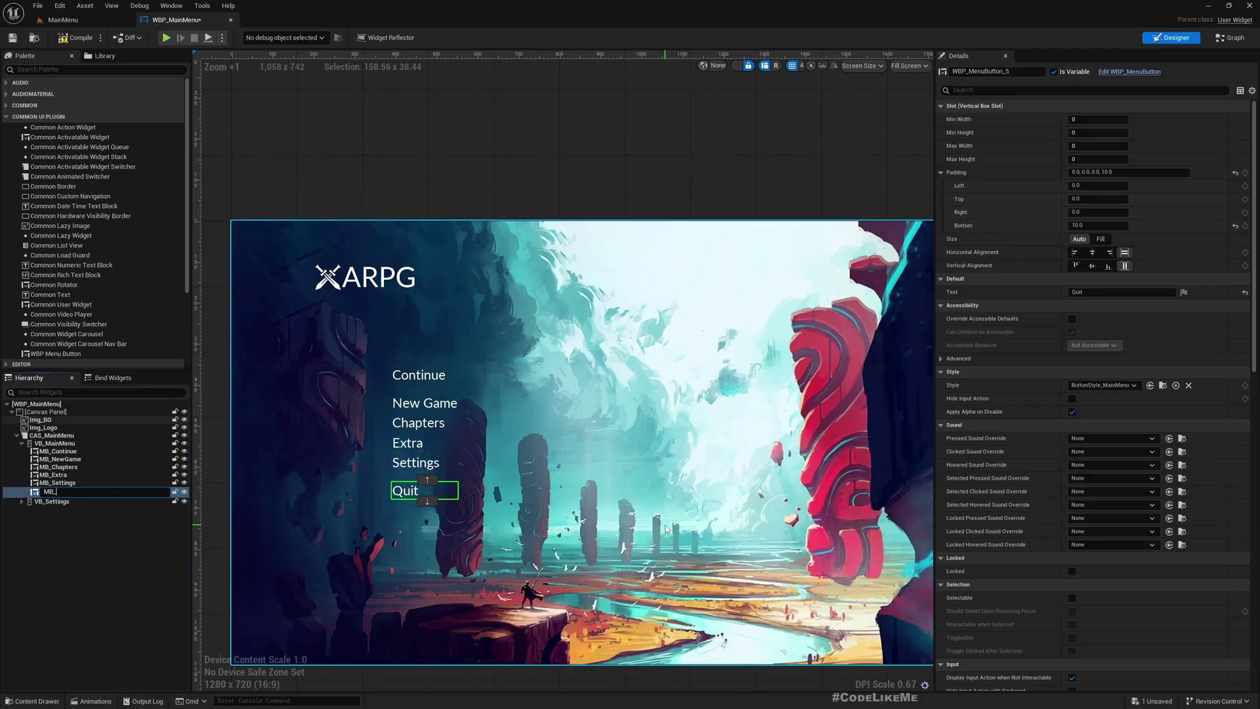
text(Quit)
key(Return)
Add an On Clicked event for the MB_Settings button.
key(Up)
key(Up)
click(58, 483)
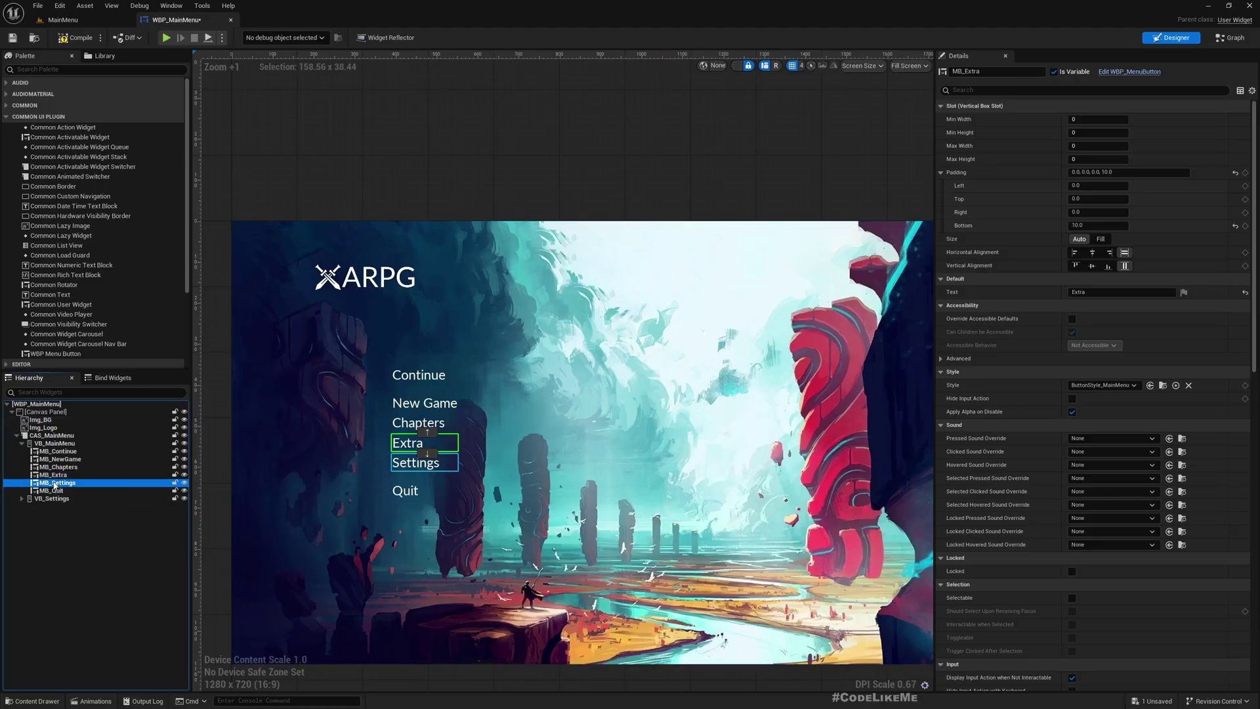
scroll(1154, 371, down, 3)
scroll(1153, 371, down, 20)
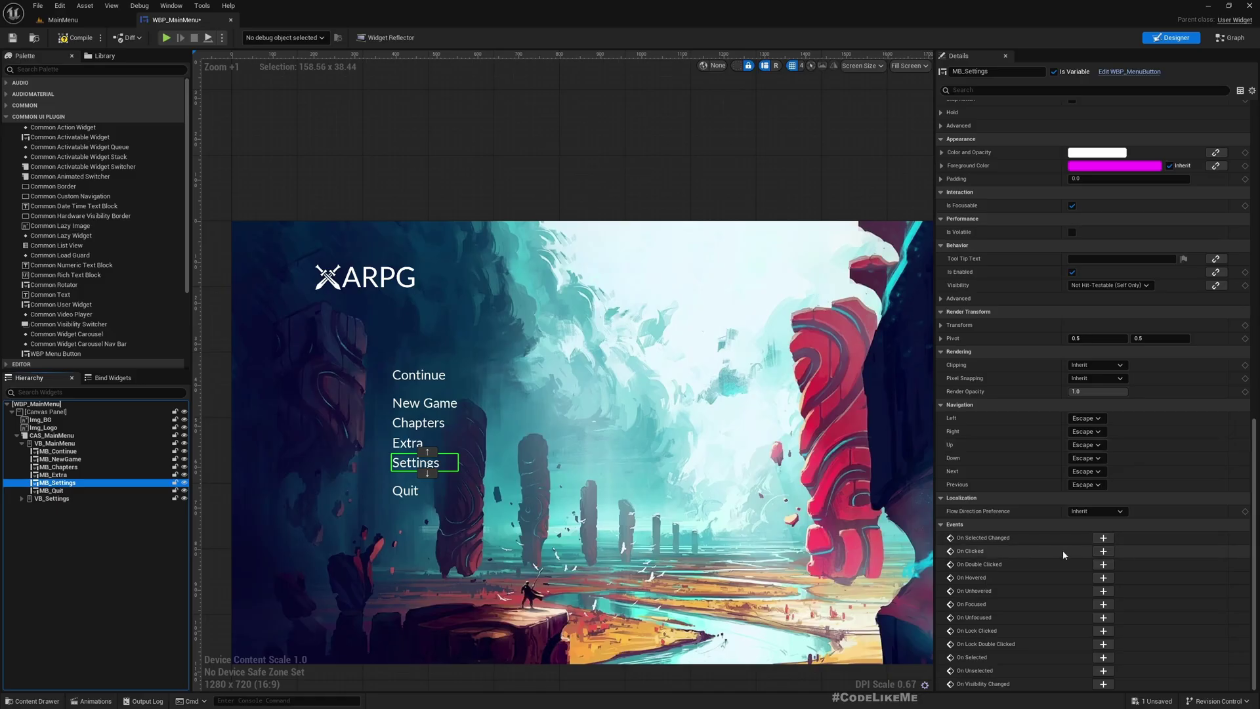
click(1094, 551)
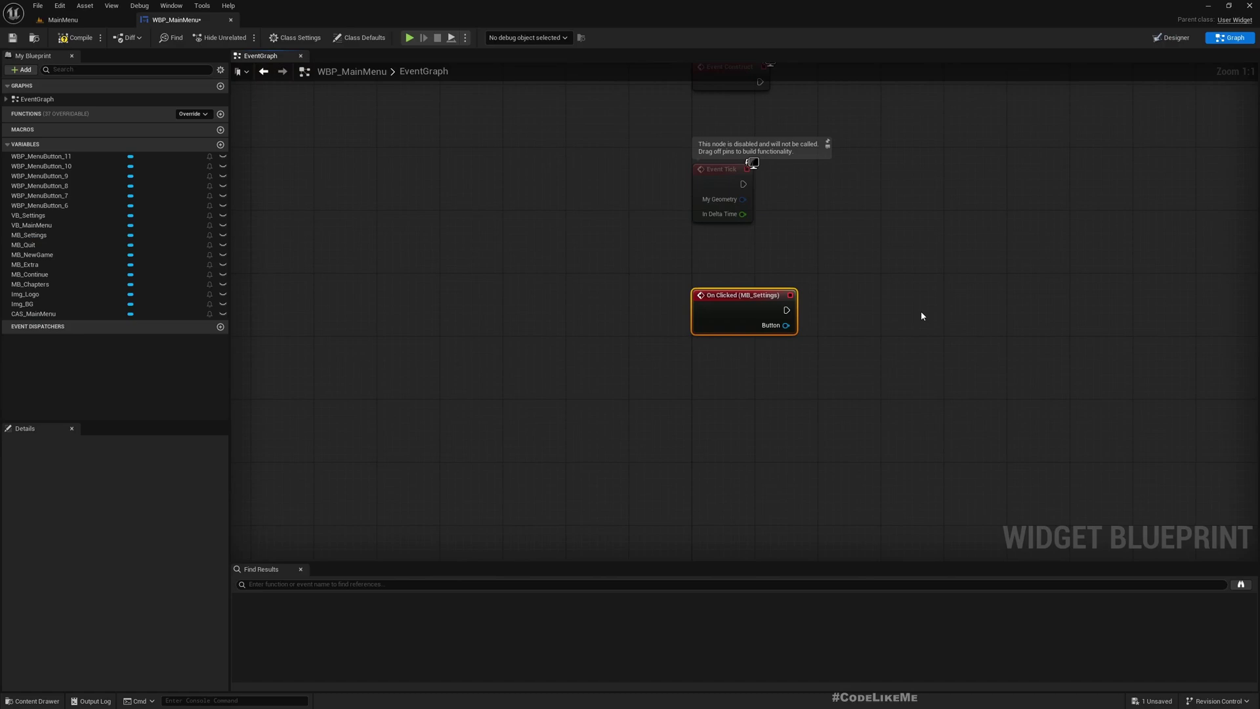
Call Set Active Widget on CAS_MainMenu from the MB_Settings On Clicked event, lining the node up with the event.
right_drag(921, 317, 638, 361)
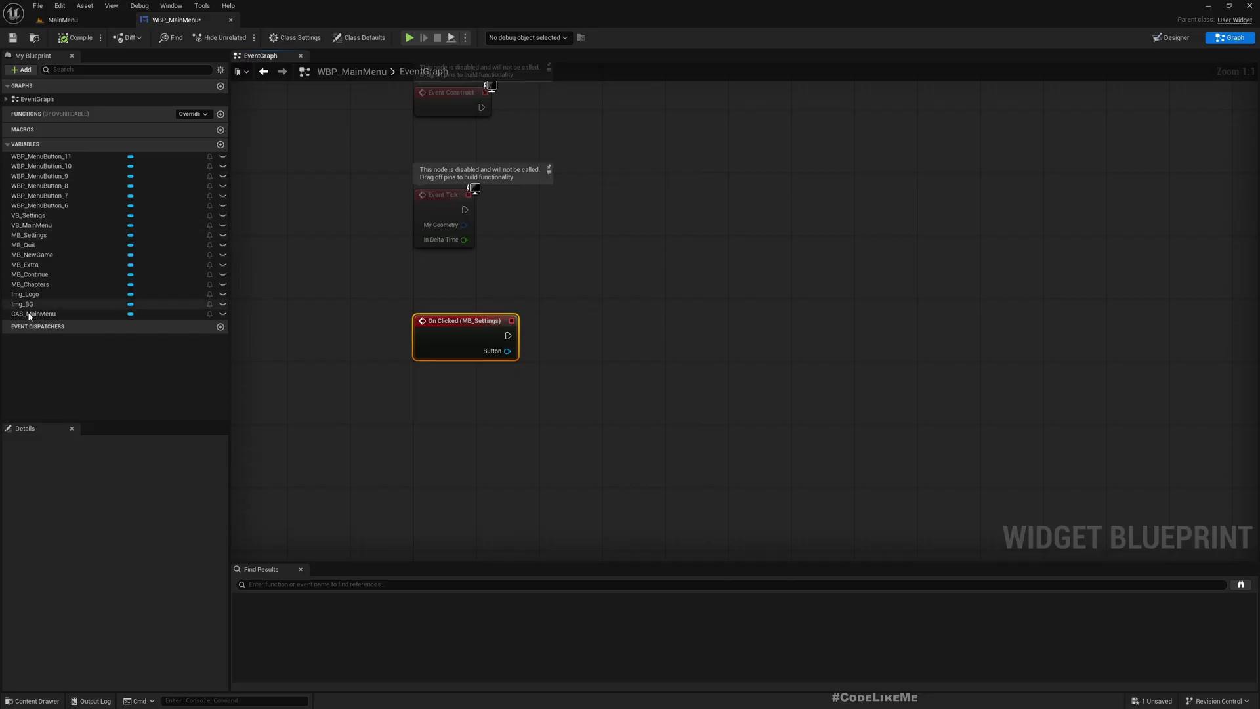
drag(39, 314, 742, 363)
click(649, 367)
text(setactive)
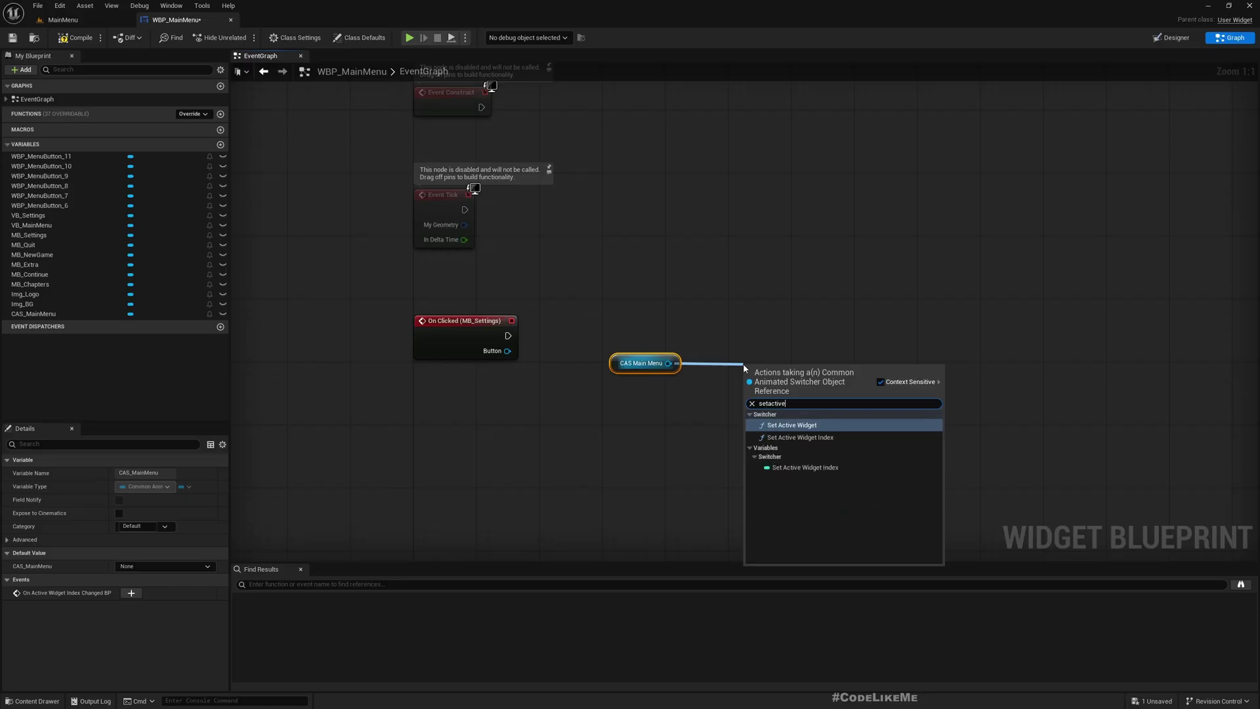
key(Return)
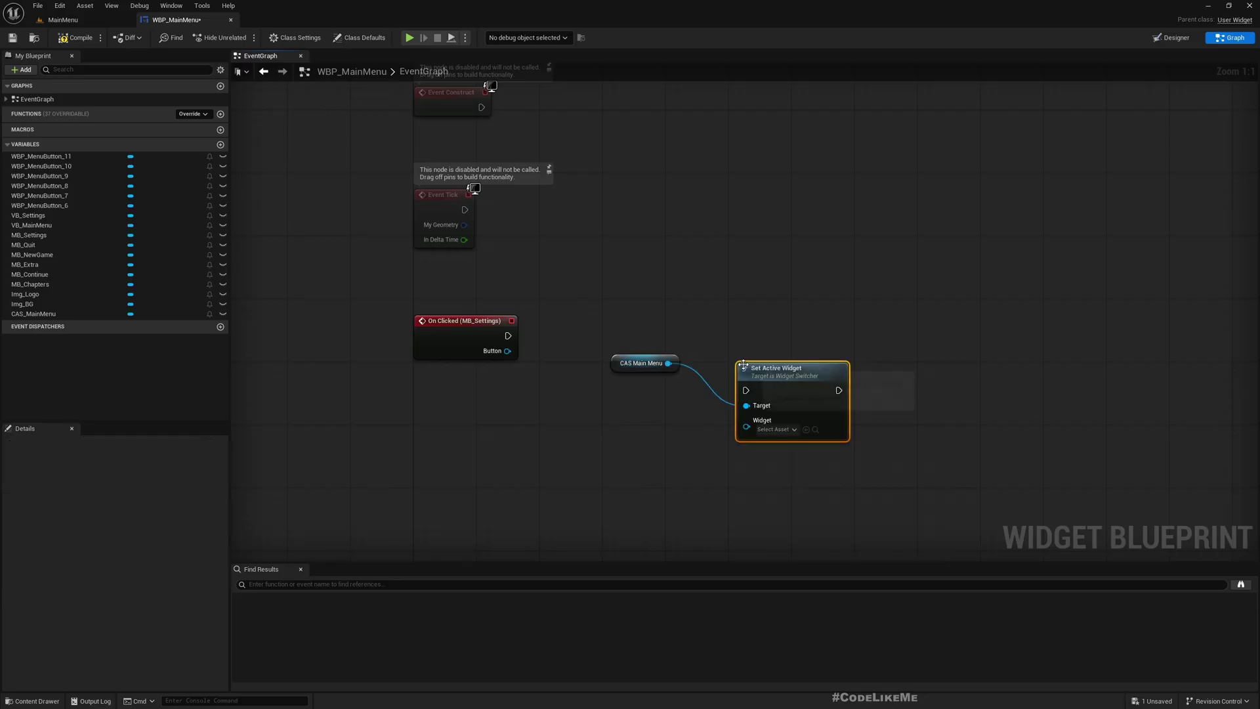
drag(508, 335, 745, 390)
drag(801, 381, 826, 326)
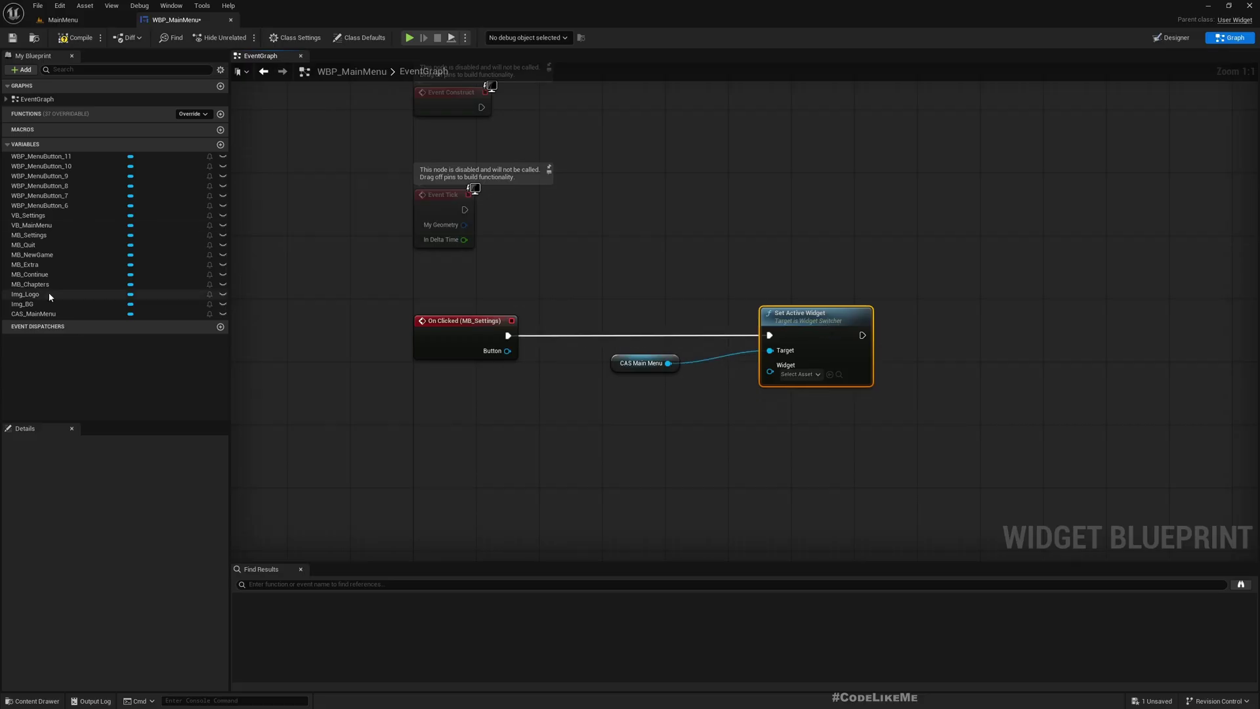
Feed a VB_Settings reference into the Widget input of Set Active Widget and arrange the two reference nodes.
drag(29, 215, 771, 396)
drag(690, 379, 640, 404)
drag(642, 349, 702, 433)
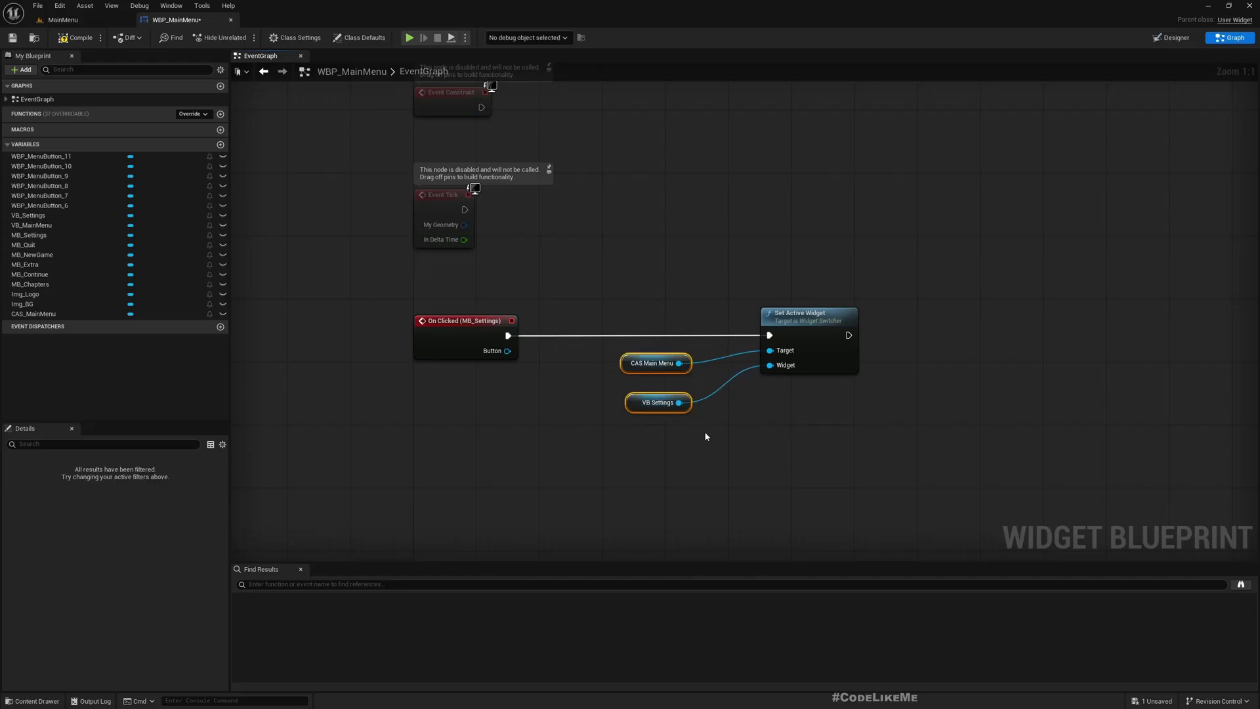
key(shift+d)
click(705, 434)
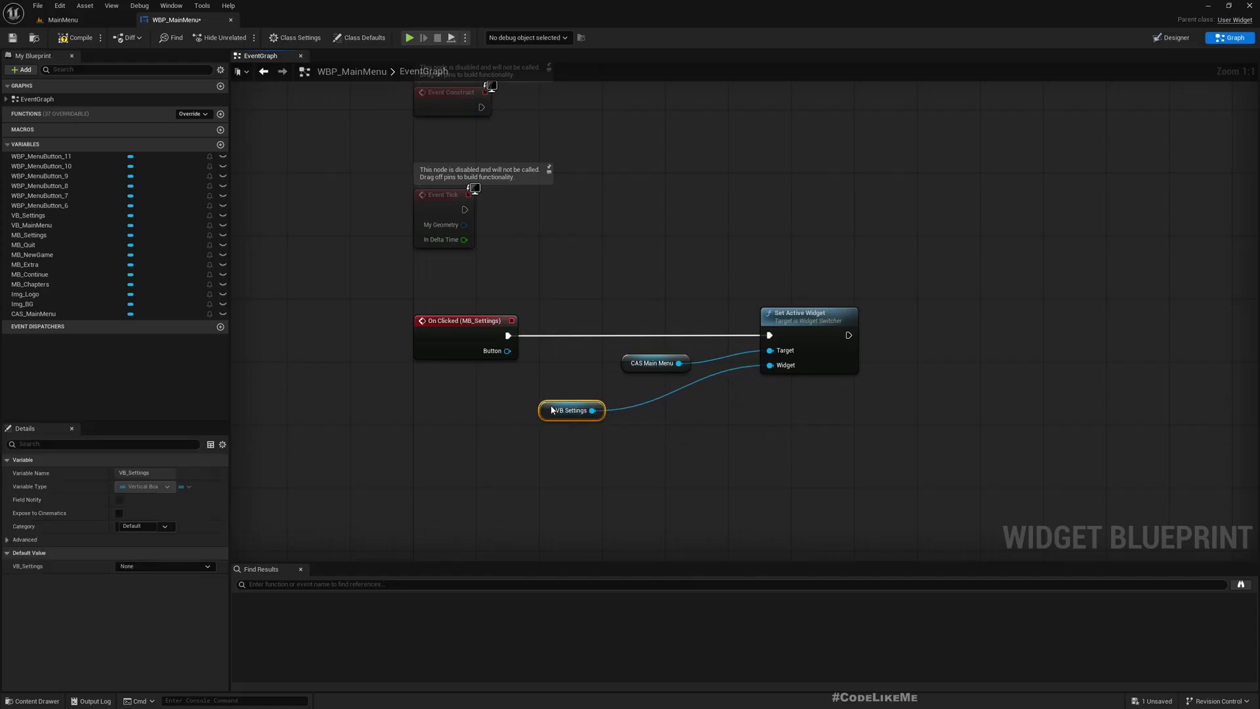
Collapse the CAS Main Menu and Set Active Widget nodes into a function named ChangePanel.
drag(650, 281, 813, 388)
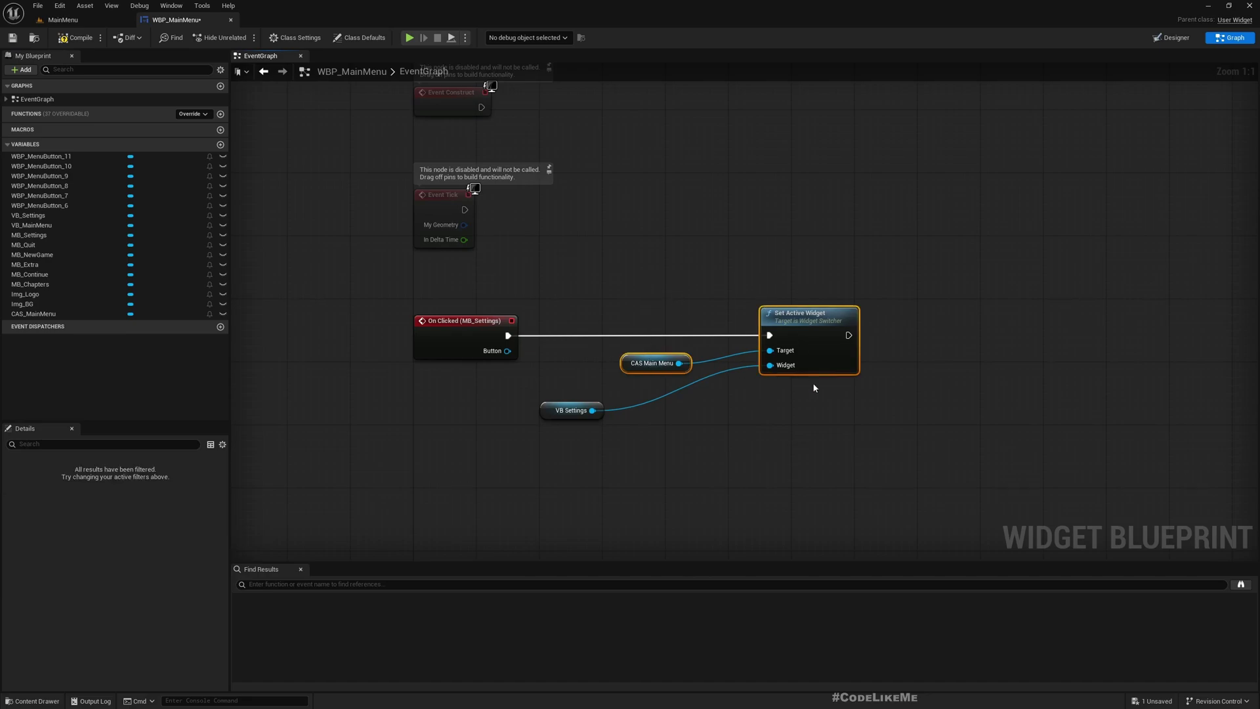
right_click(792, 322)
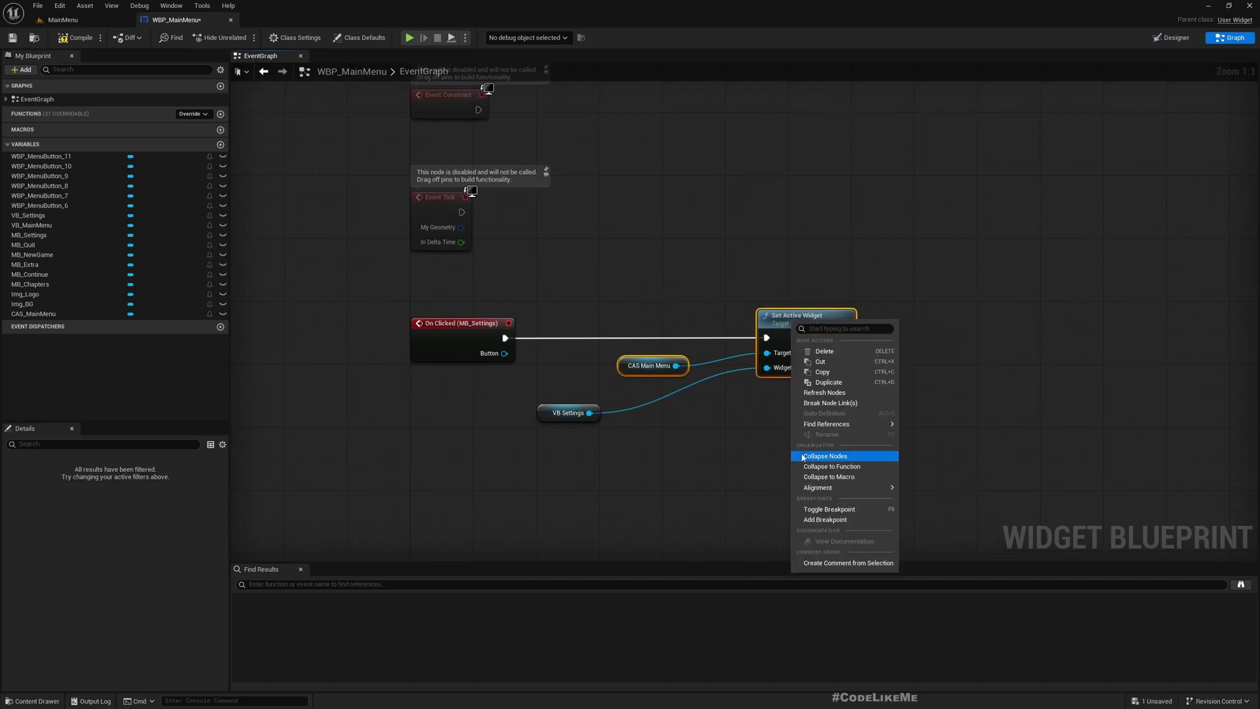
click(825, 466)
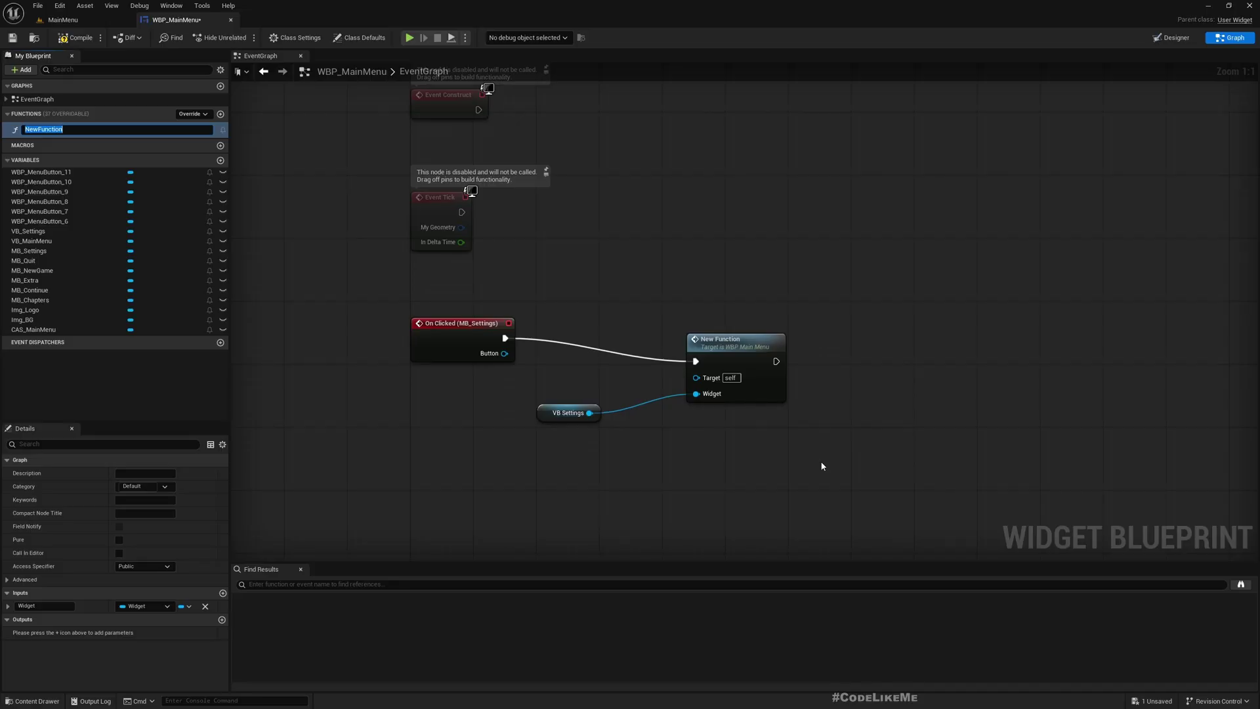
text(ChangePanel)
key(Return)
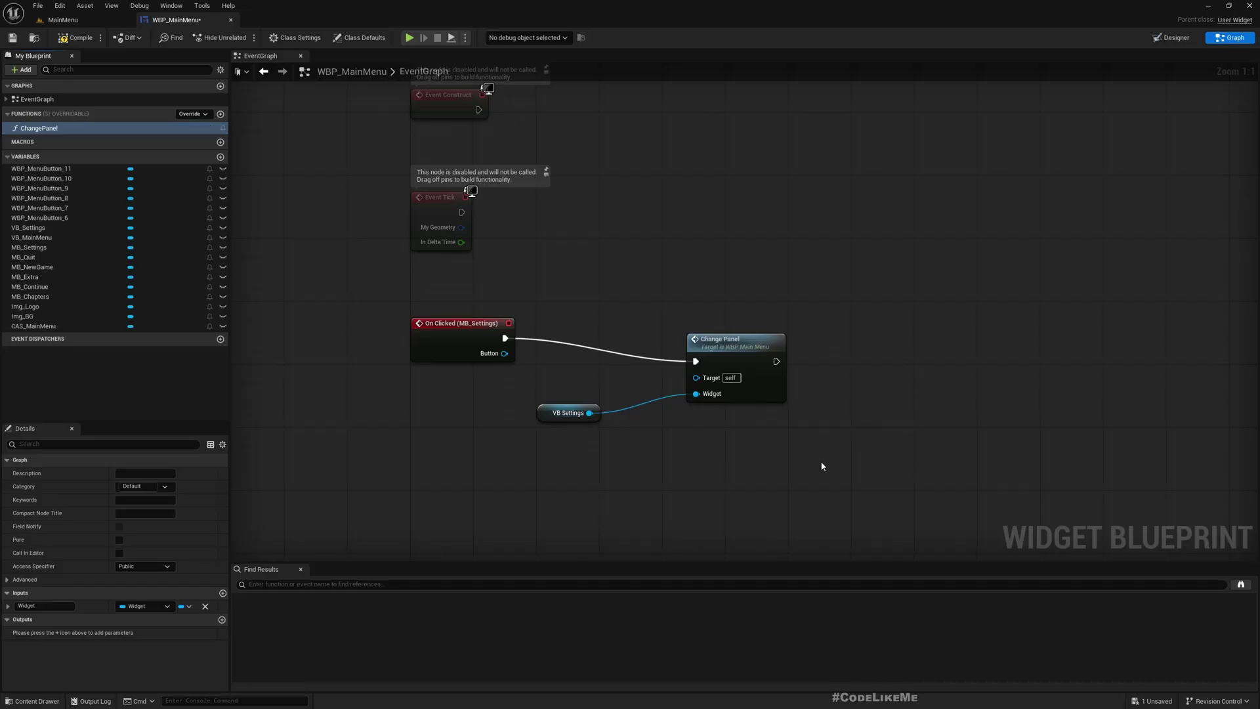
Align the Change Panel call with the click event, and move CAS Main Menu below the other nodes inside the ChangePanel function.
drag(722, 353, 700, 319)
double_click(699, 319)
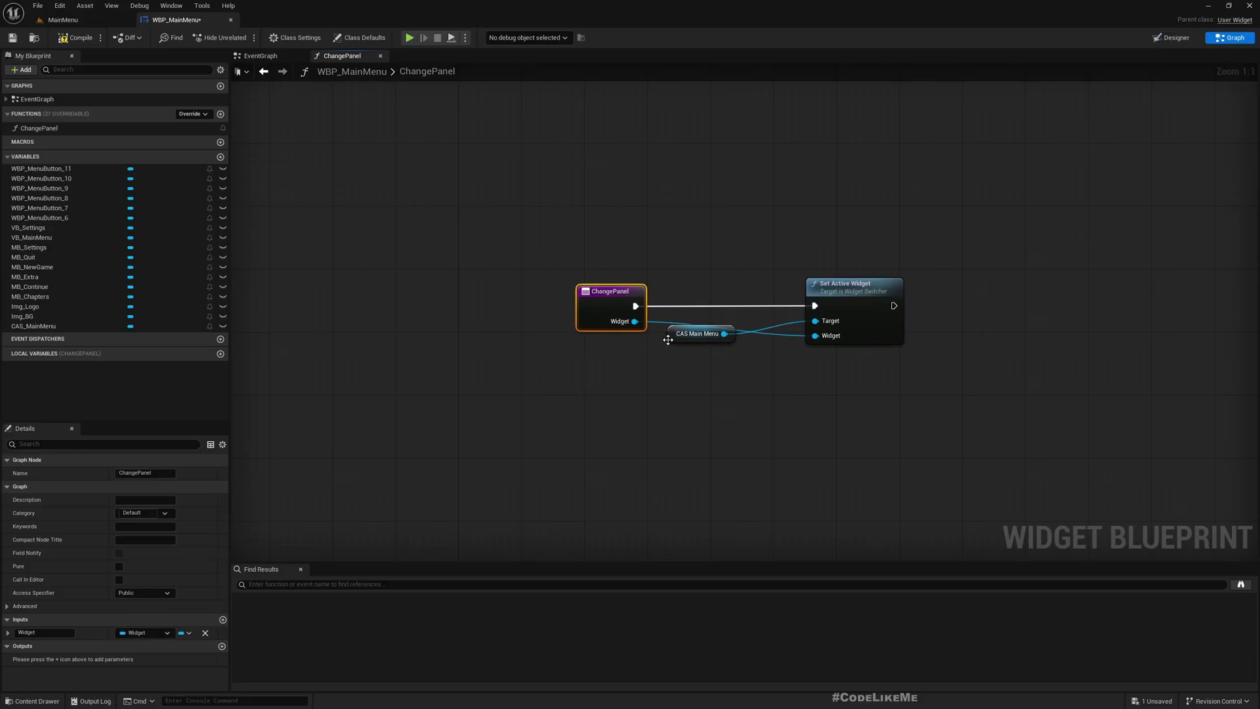
drag(670, 342, 675, 397)
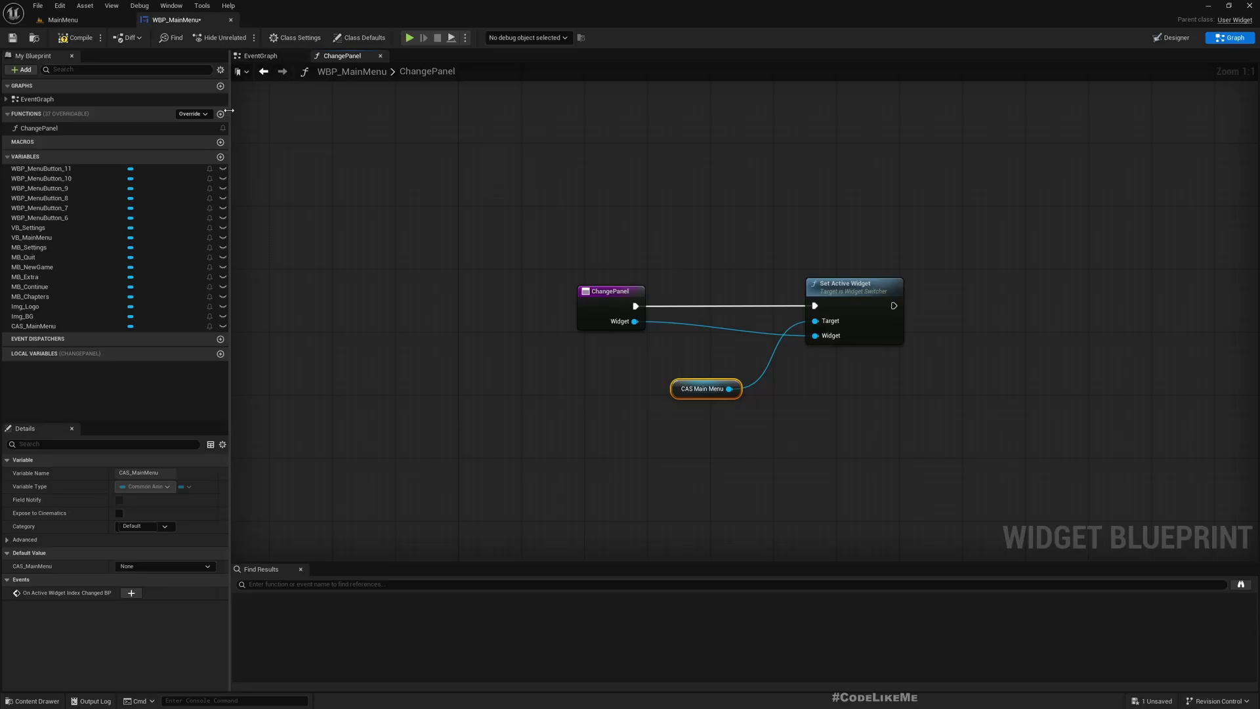
Return to the widget designer through the event graph and select the Back button inside VB_Settings.
click(259, 55)
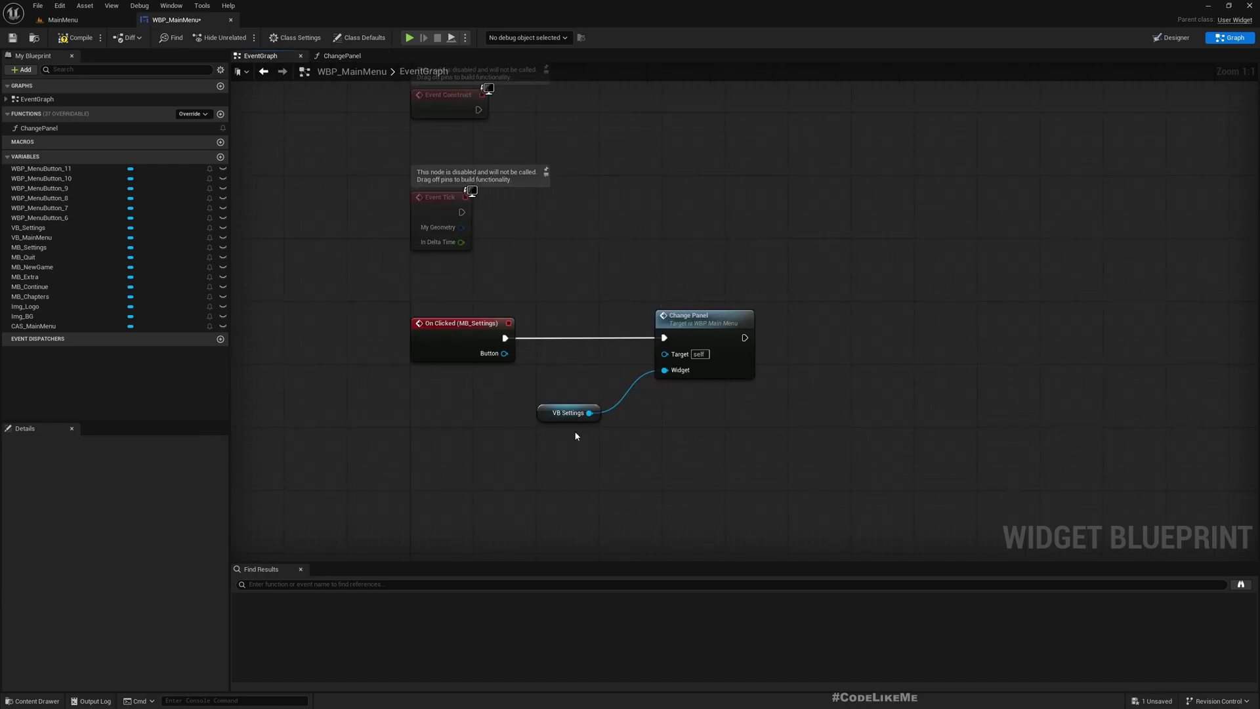
right_drag(571, 422, 541, 348)
click(1166, 39)
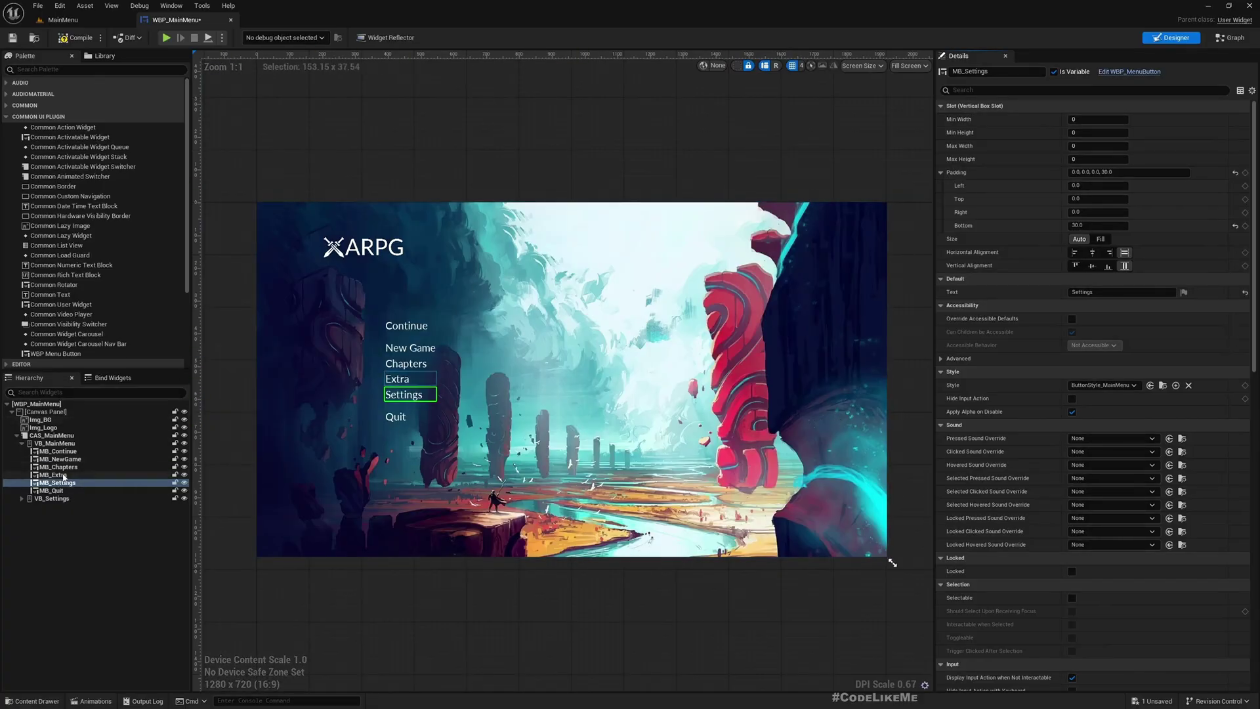
click(53, 498)
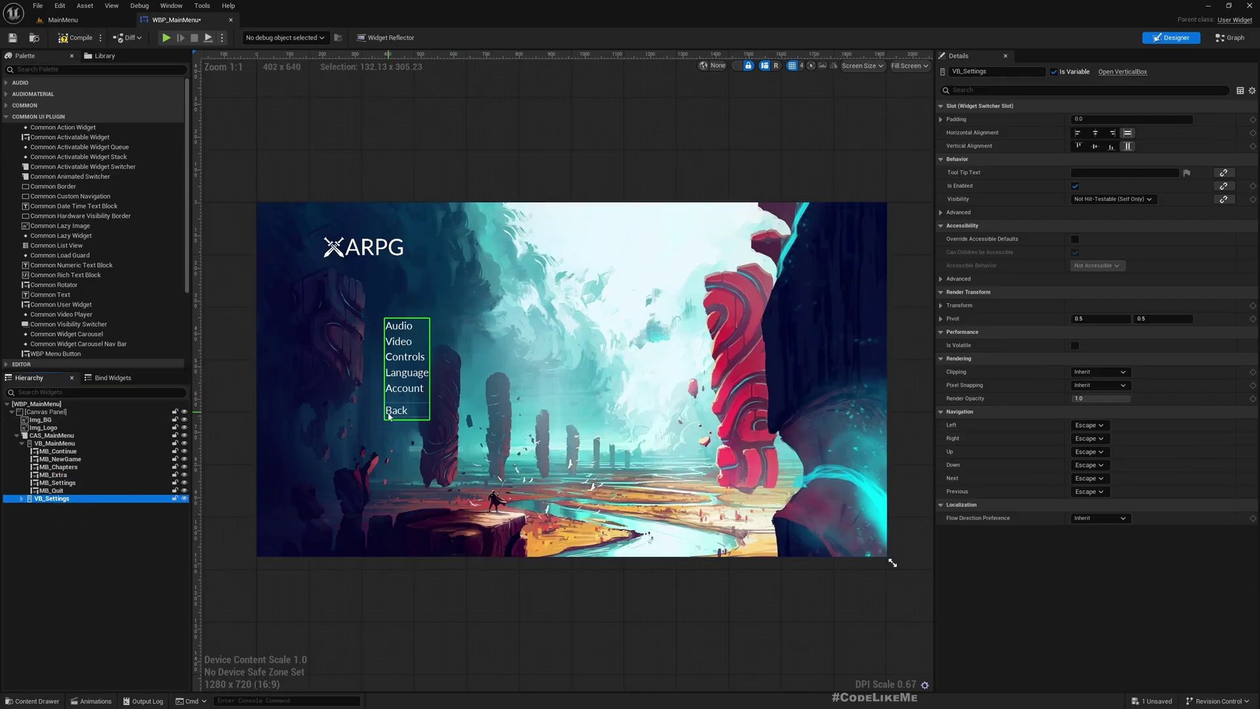
click(400, 410)
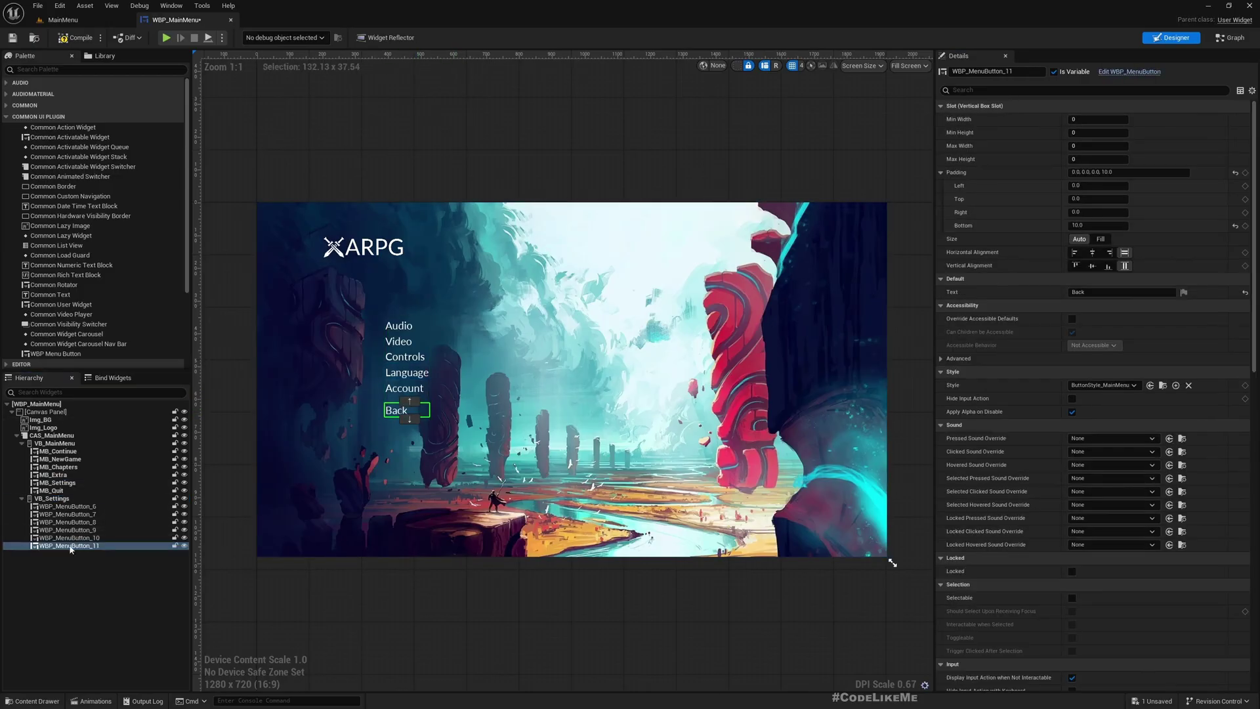
click(82, 507)
click(82, 507)
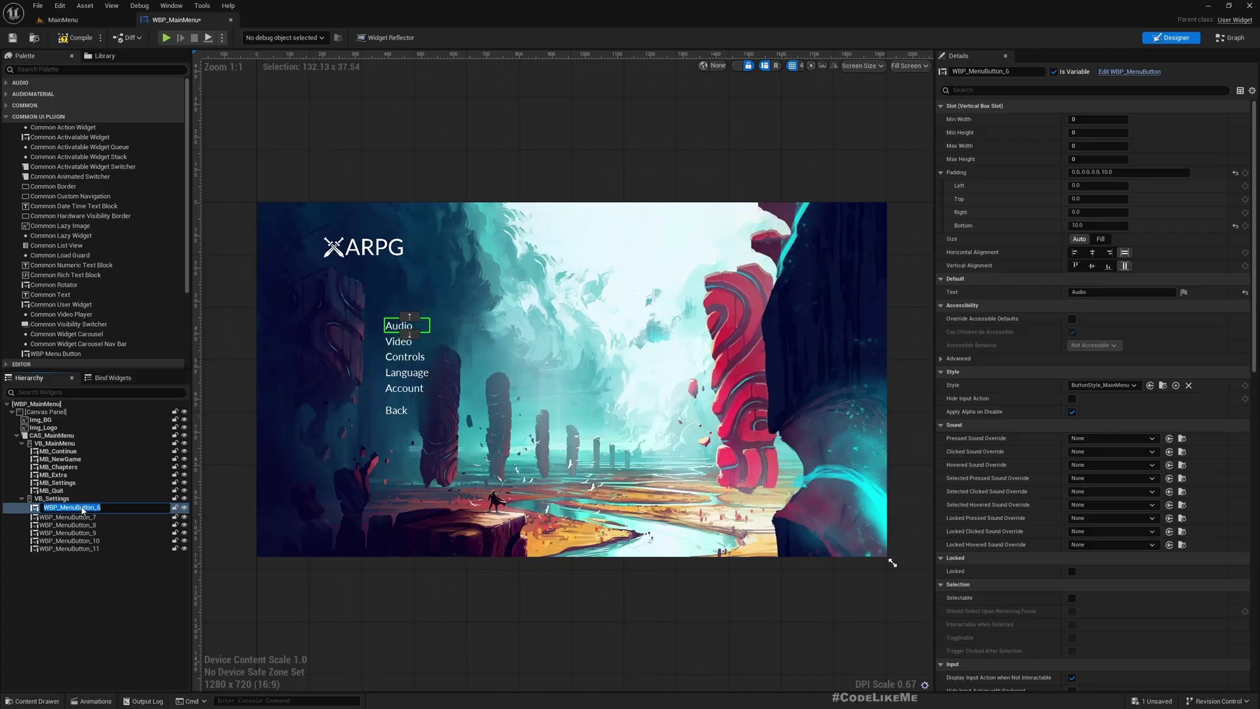
text(MB_)
key(Escape)
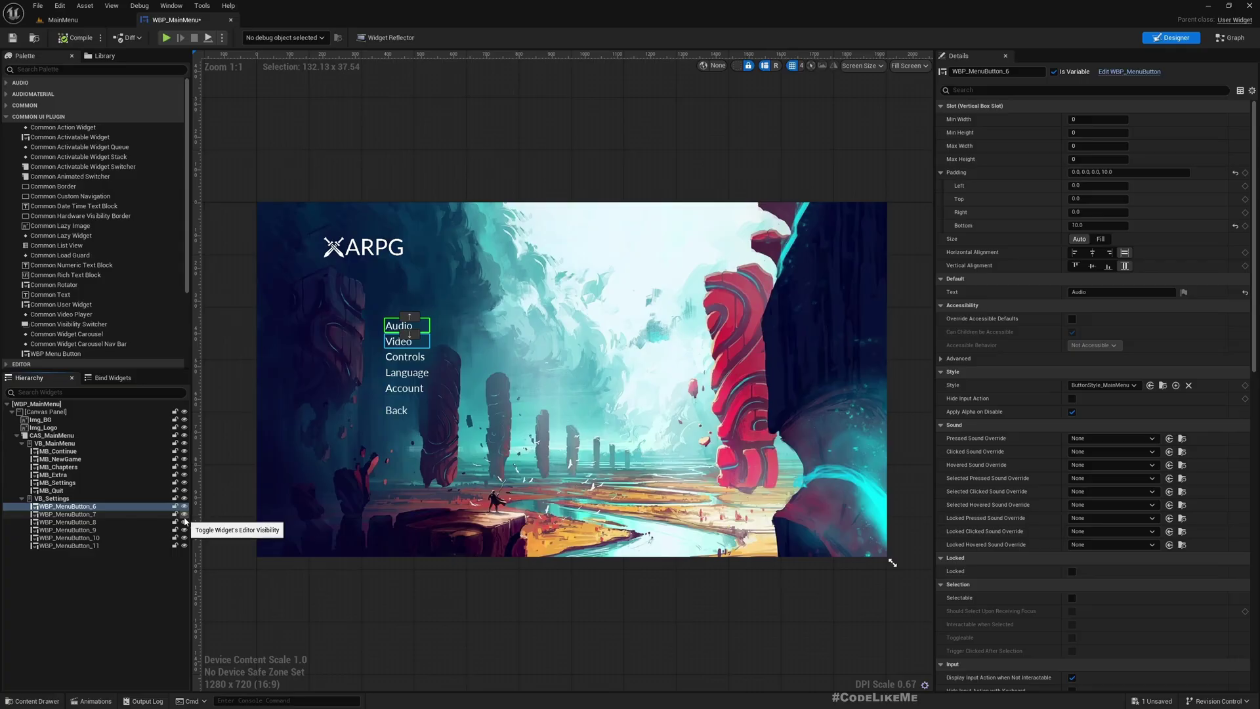
Rename the Audio and Video button widgets in VB_Settings to MB_Audio and MB_Video.
double_click(105, 506)
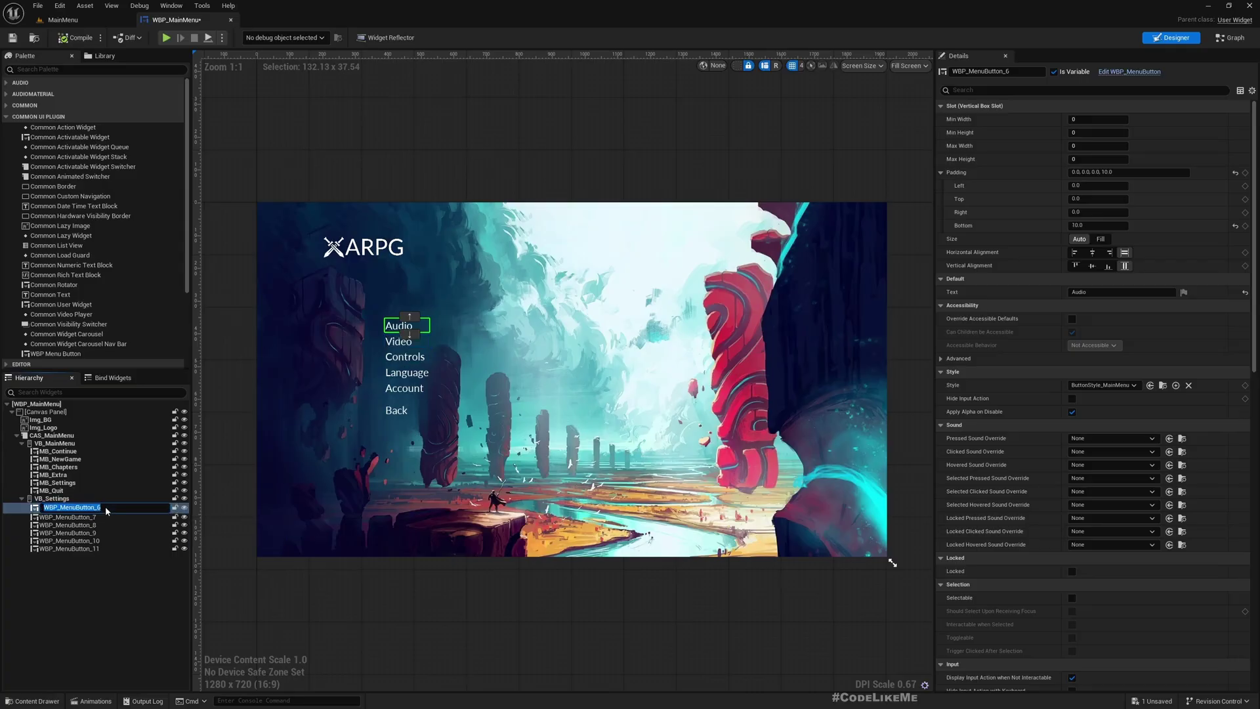
text(MB_Audio)
key(Return)
key(Down)
key(F2)
text(MB_Vid)
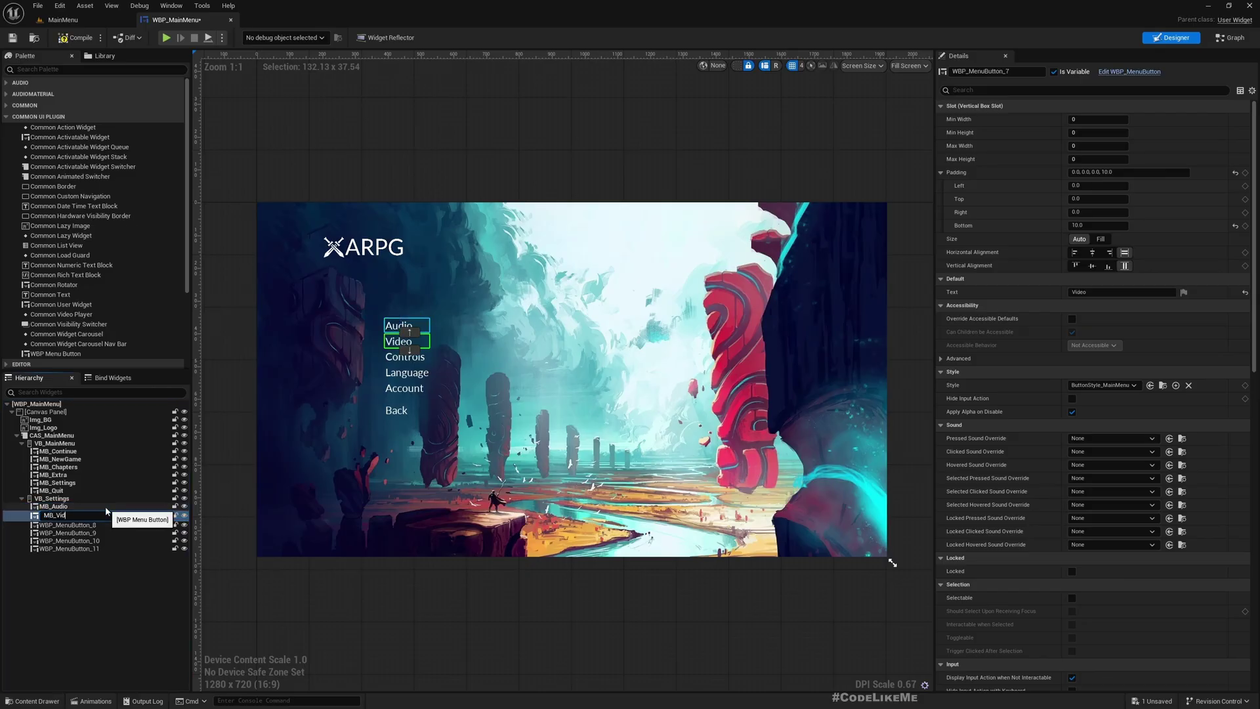
text(eo)
key(Return)
Rename the Controls and Language button widgets in VB_Settings to MB_Controls and MB_Language.
key(Down)
key(F2)
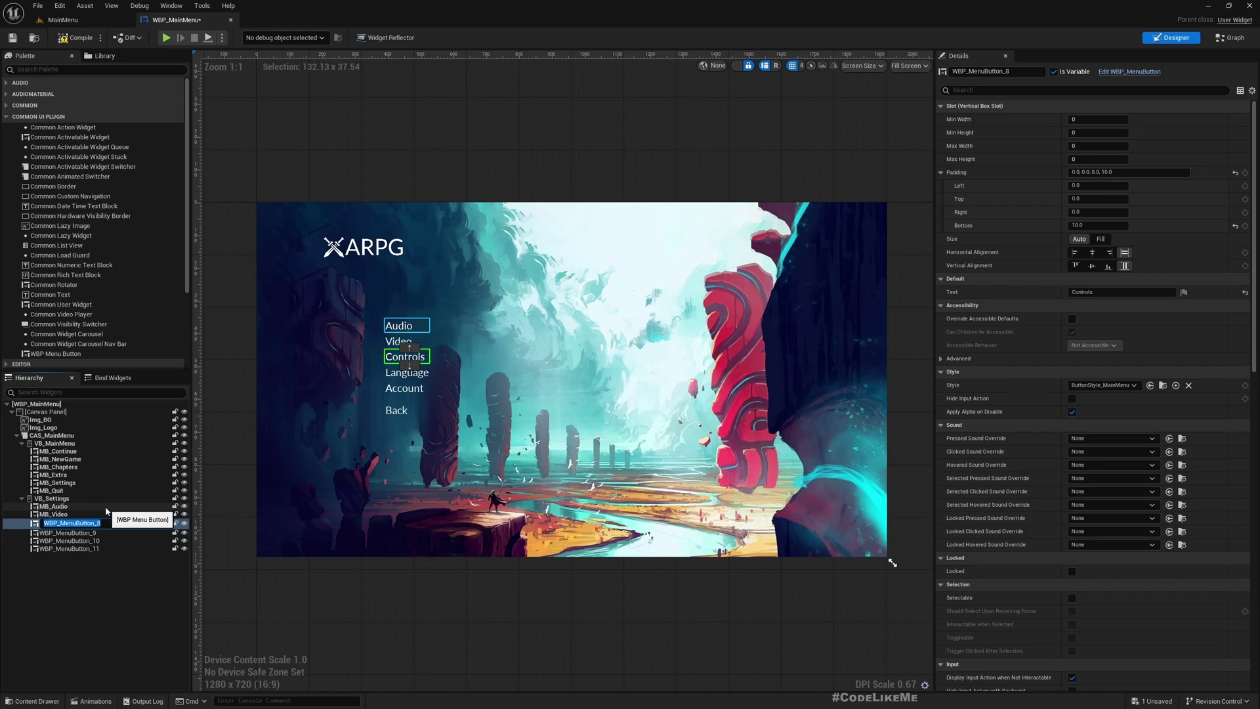
text(MB_Controls)
key(Return)
key(Down)
key(F2)
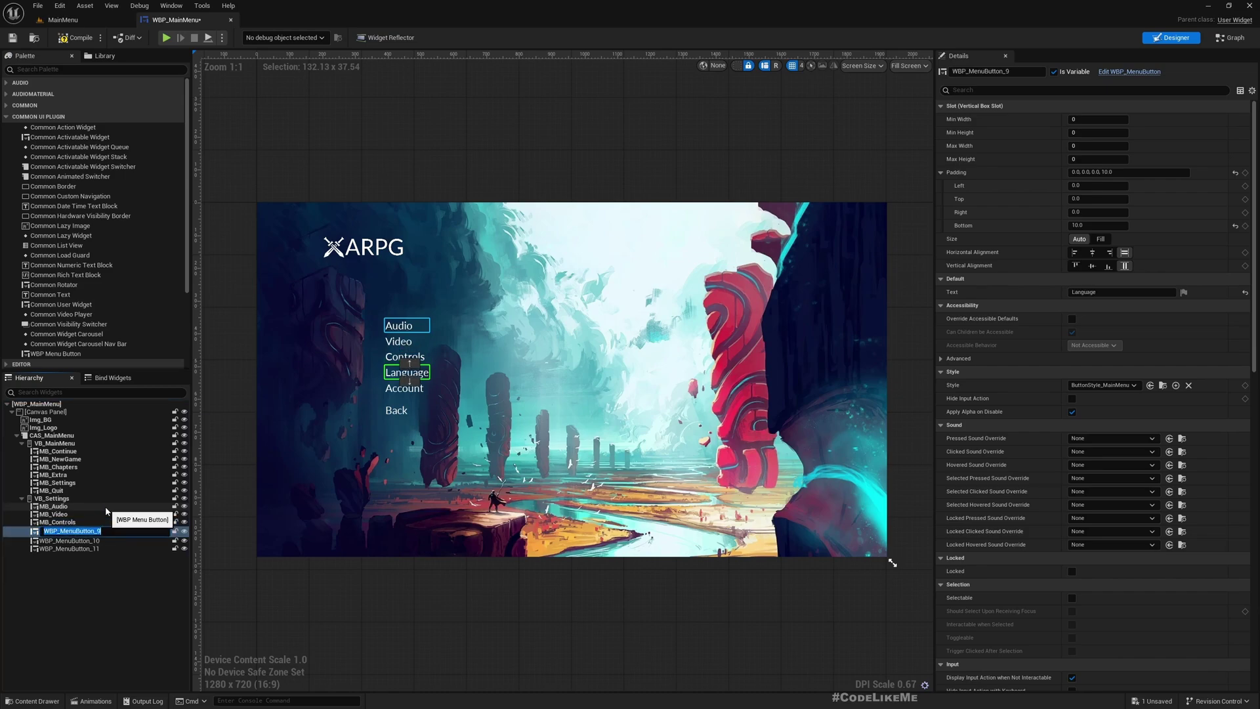
text(MB_Language)
key(Return)
Rename the Account and Back button widgets in VB_Settings to MB_Account and MB_Back.
key(Down)
key(F2)
text(MB_A)
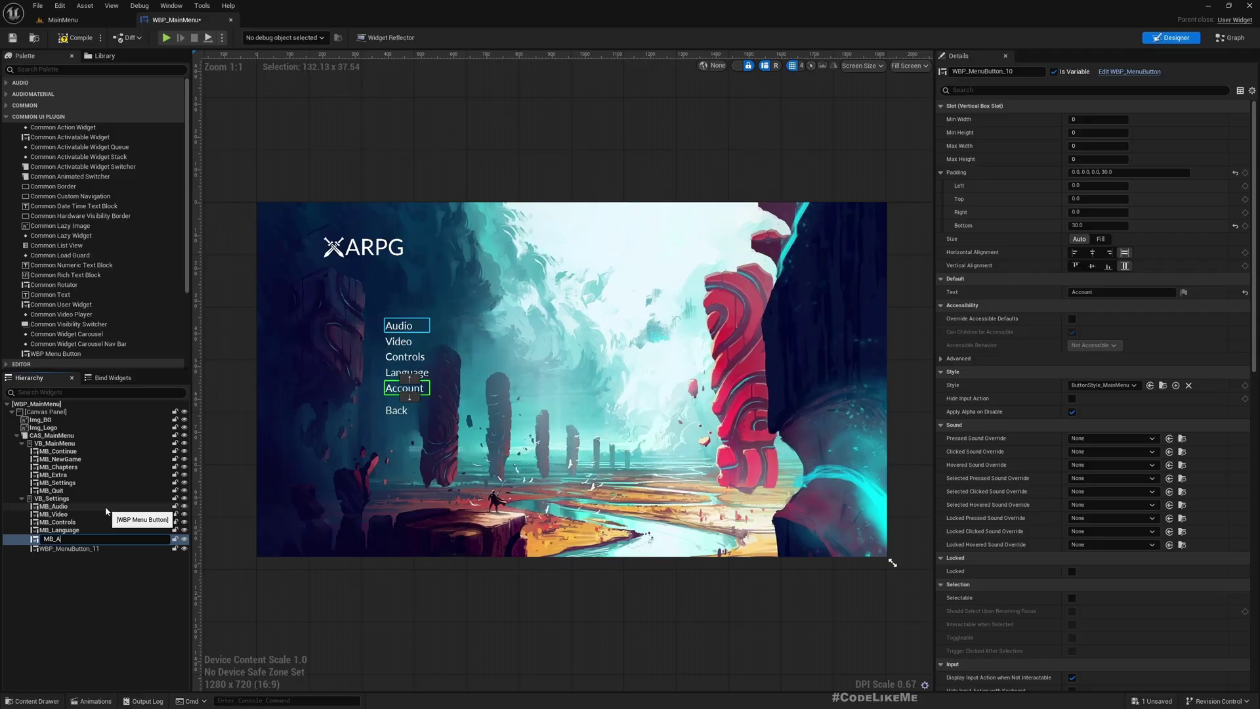
text(ccount)
key(Return)
key(Down)
key(F2)
text(MB_Back)
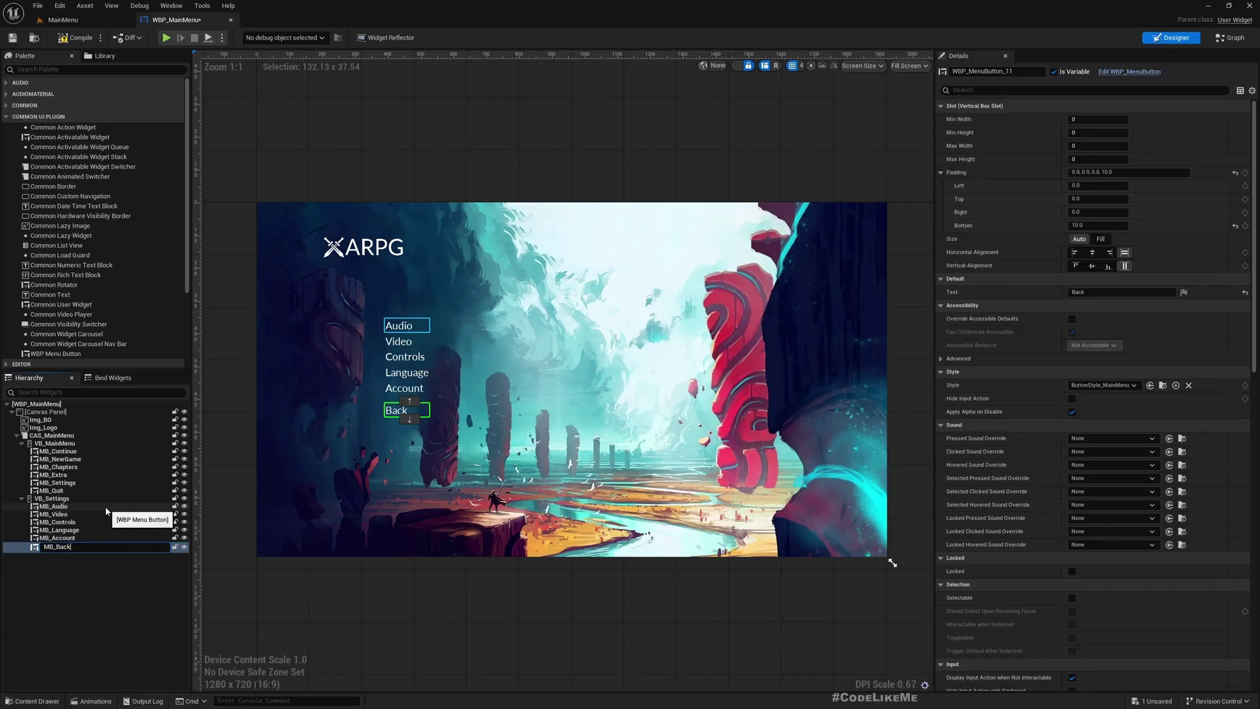
key(Return)
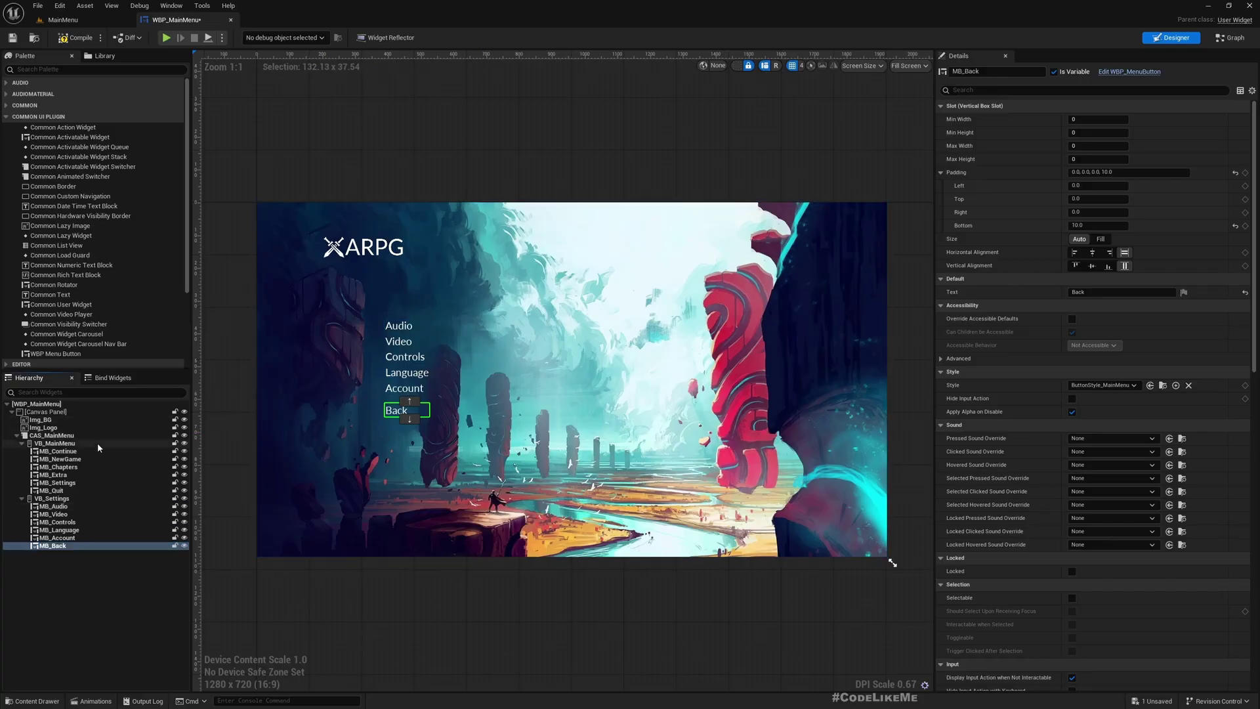
Add an On Clicked event for the MB_Back button to the event graph of the main menu widget.
click(1231, 38)
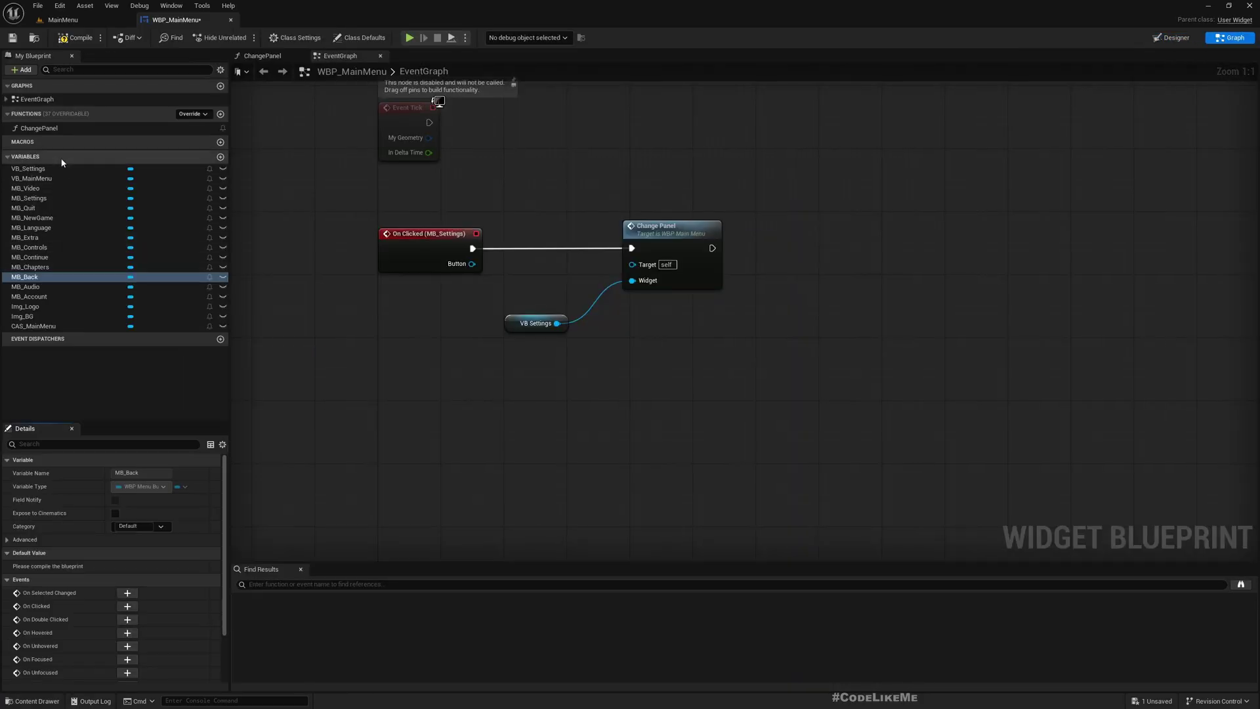
click(36, 169)
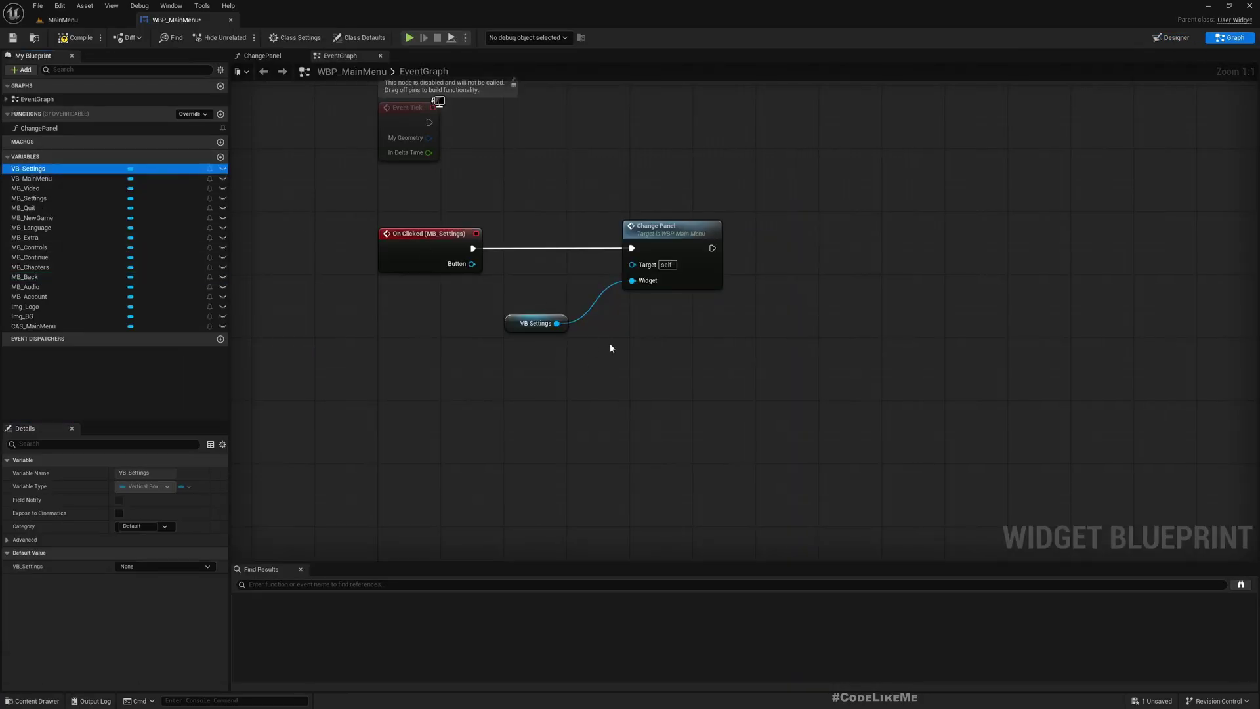
click(30, 276)
click(127, 606)
right_drag(944, 302, 601, 408)
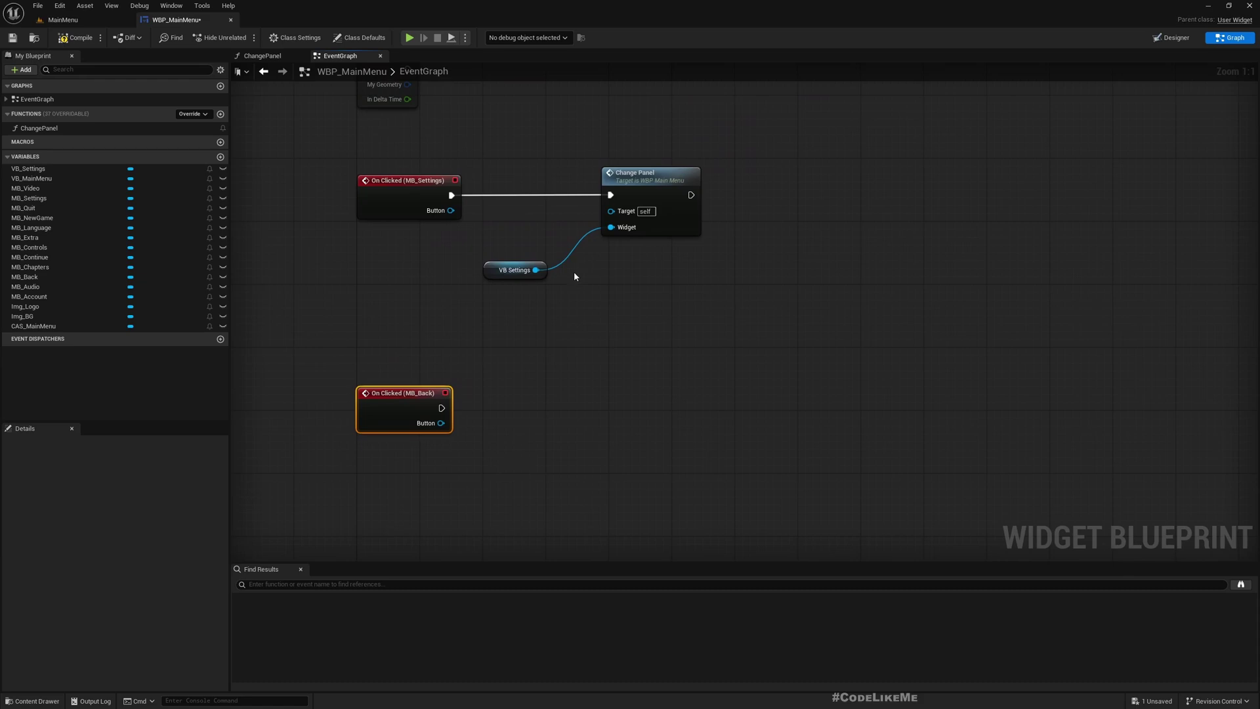
Duplicate the Change Panel node, connect it to the MB_Back click event, and feed VB_MainMenu into its Widget input.
click(643, 187)
key(ctrl+c)
key(ctrl+v)
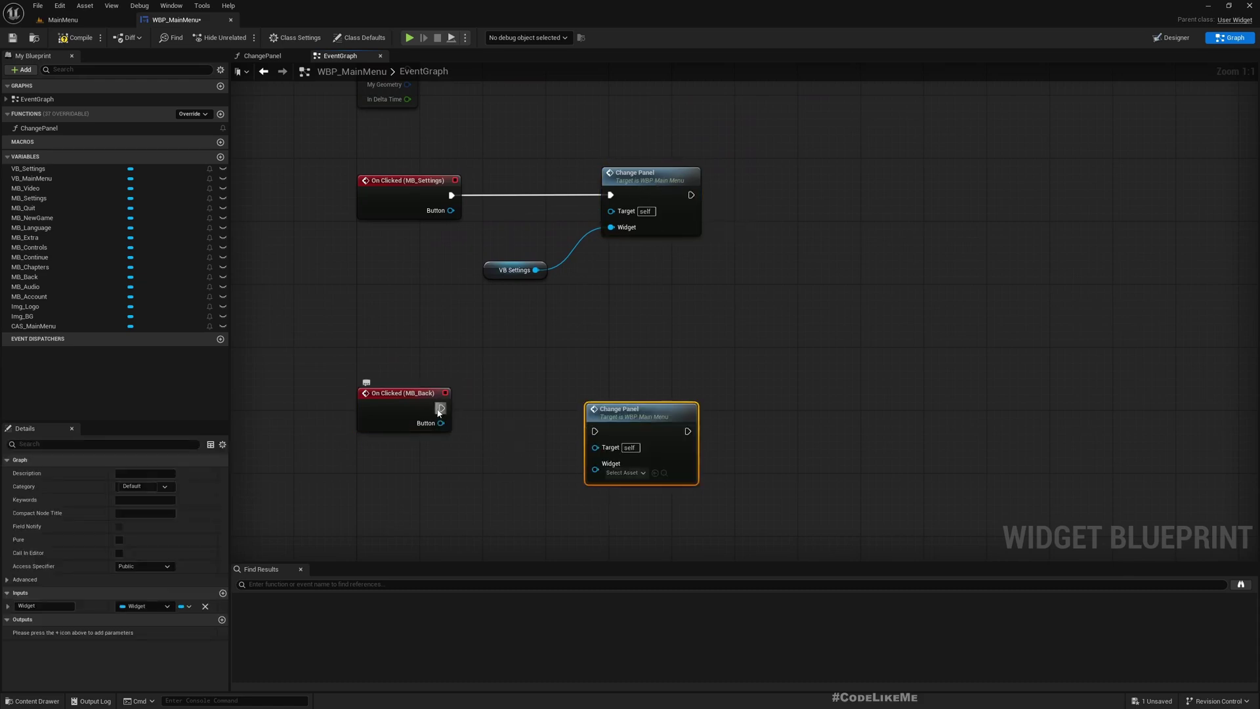
drag(439, 408, 672, 395)
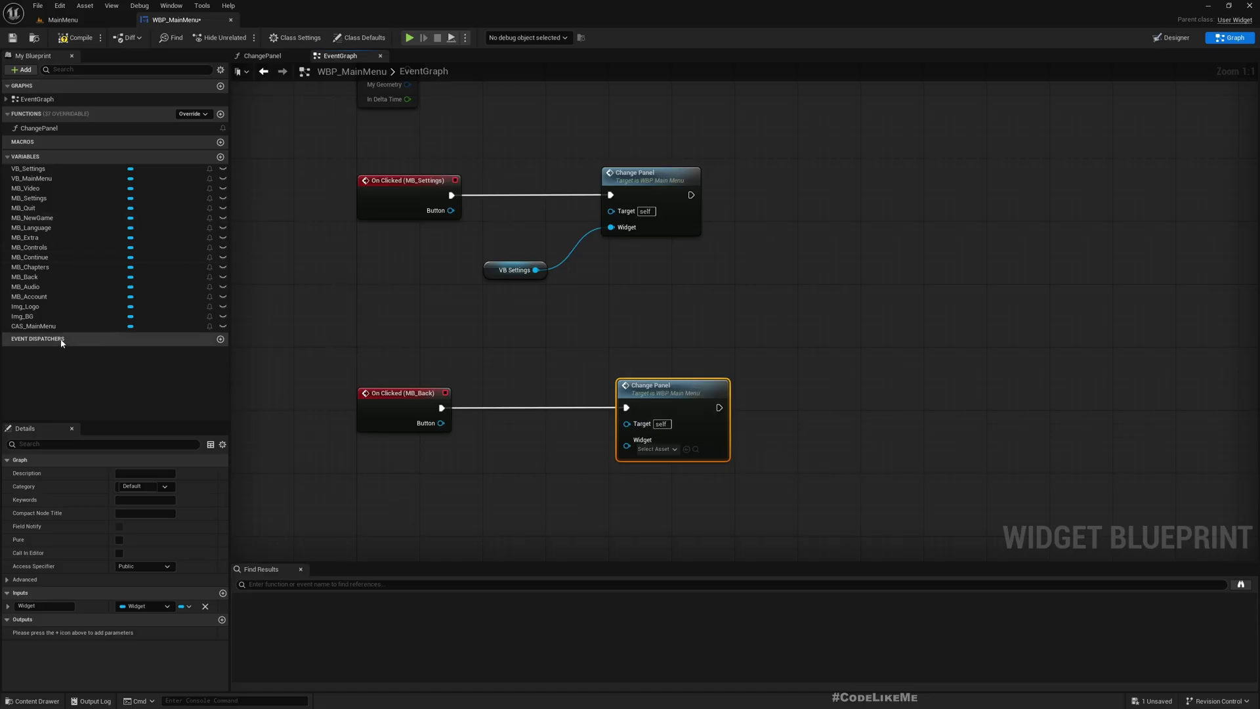
click(28, 179)
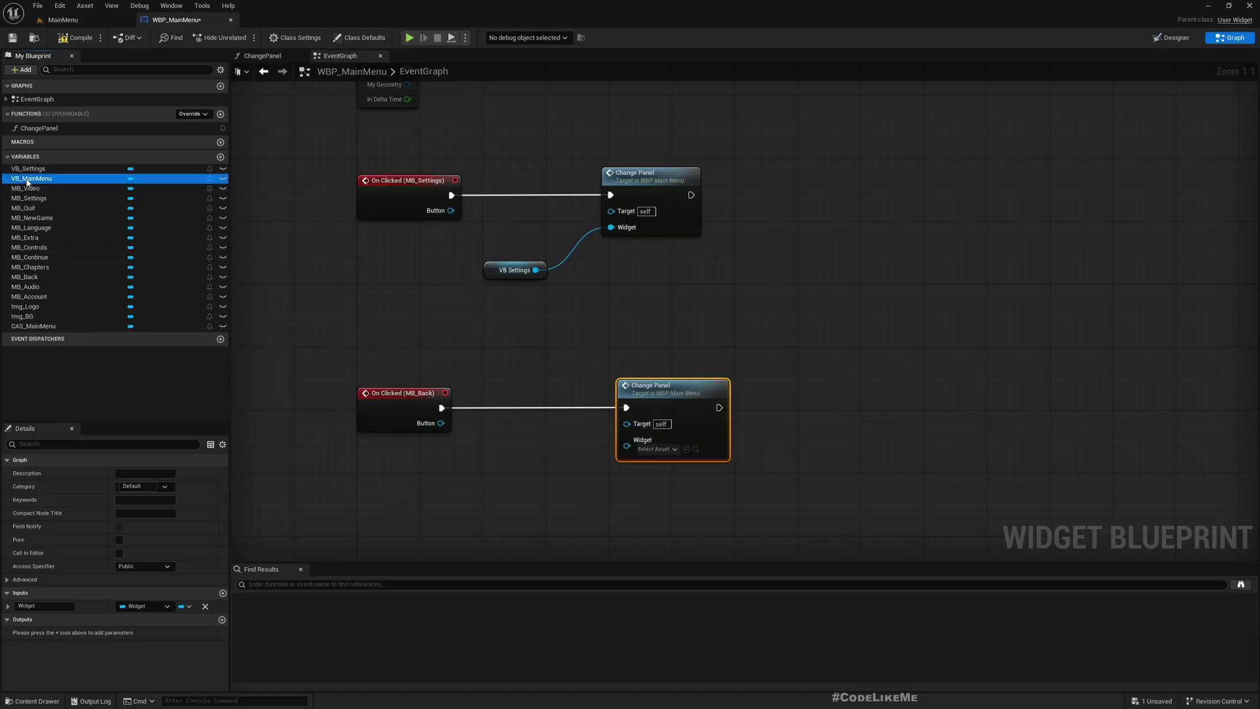
drag(29, 181, 627, 445)
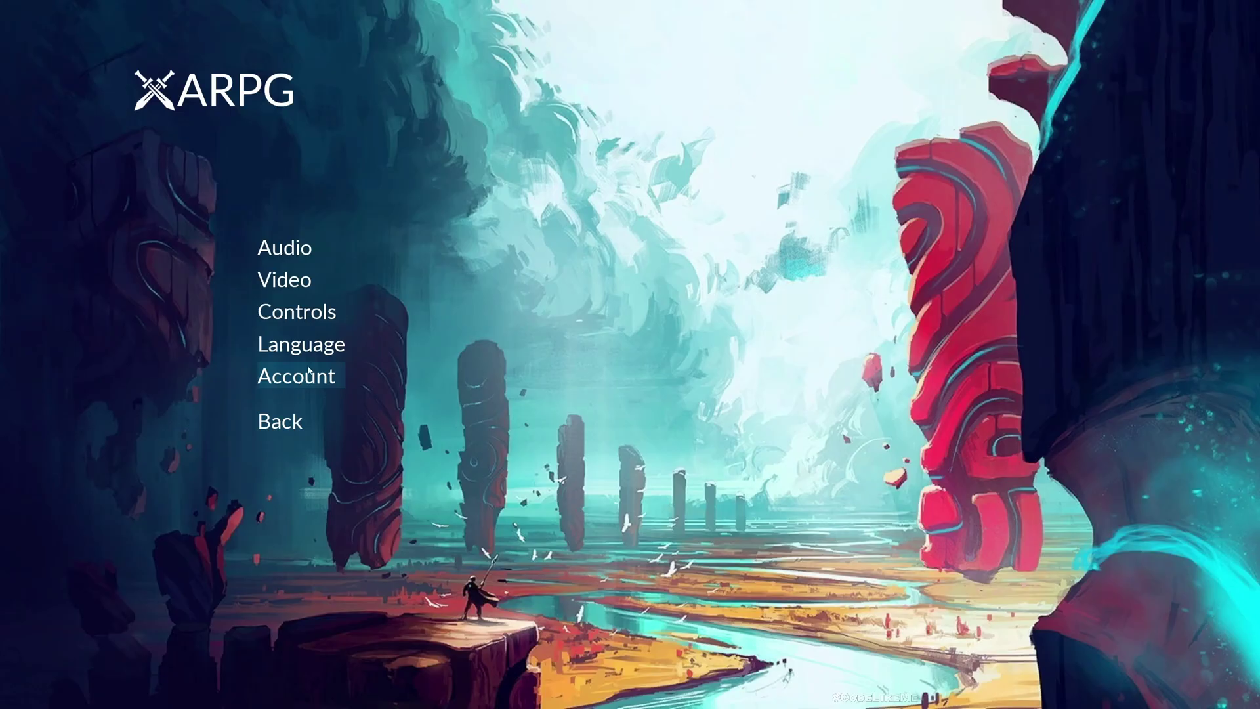
Test the settings submenu's Back button in the running menu and save the WBP_MainMenu changes.
click(283, 421)
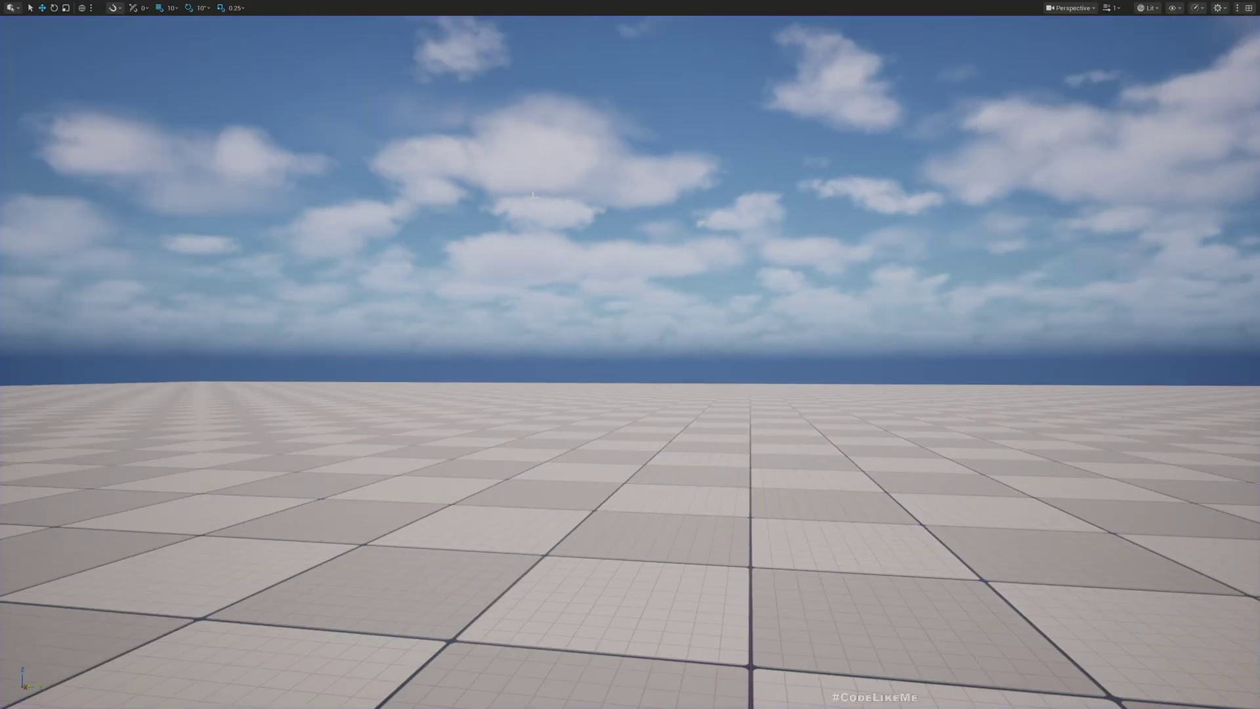
key(ctrl+s)
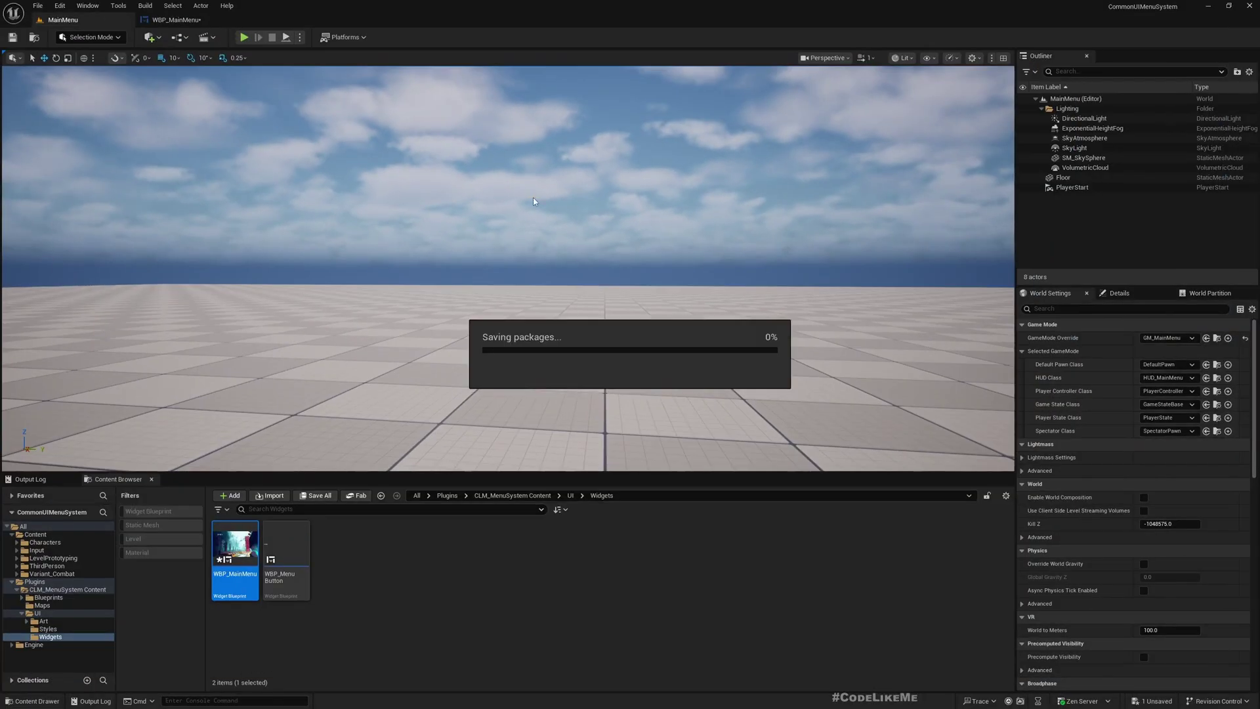
click(176, 20)
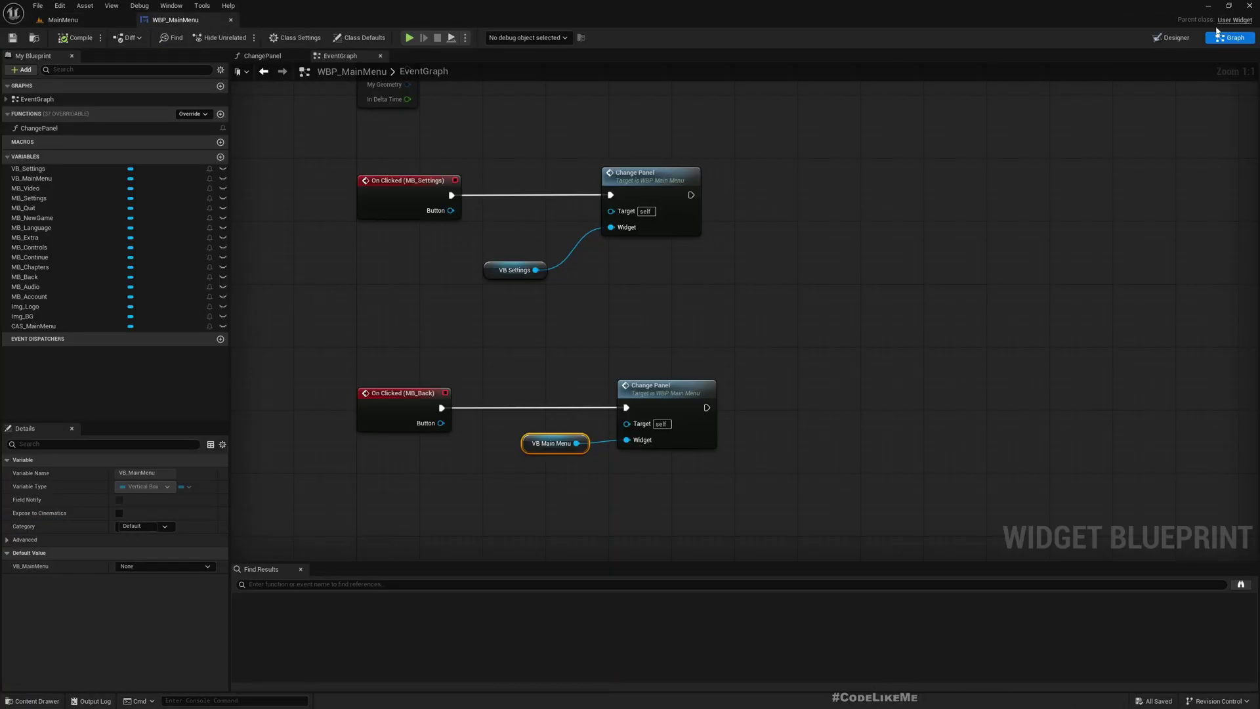
Review the transition settings of CAS_MainMenu and compare the graph's variable list with the button hierarchy in the designer.
click(1172, 37)
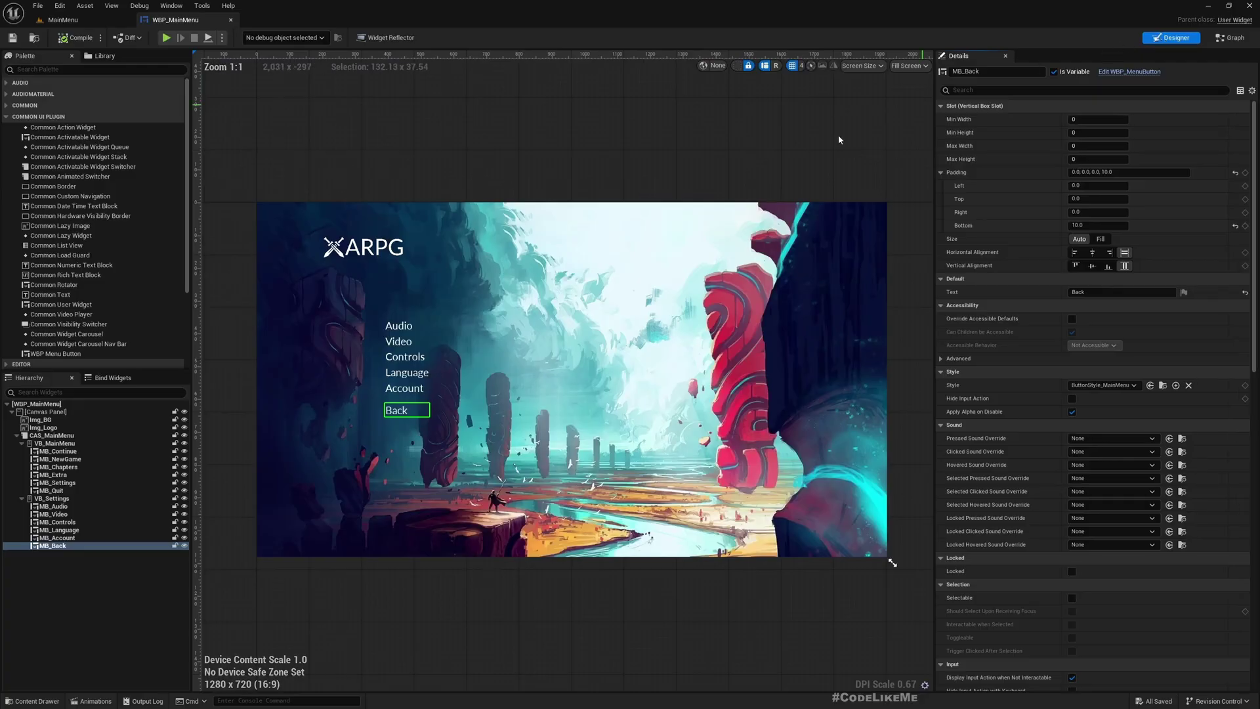
click(63, 436)
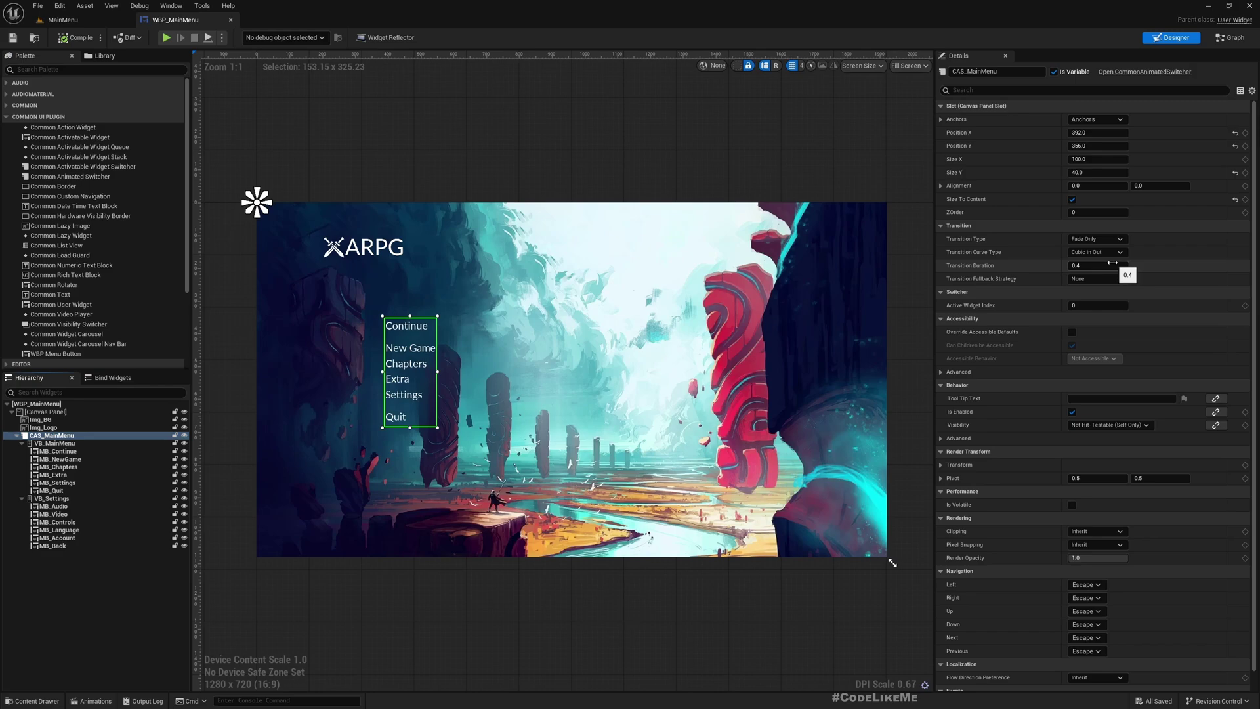
click(1229, 39)
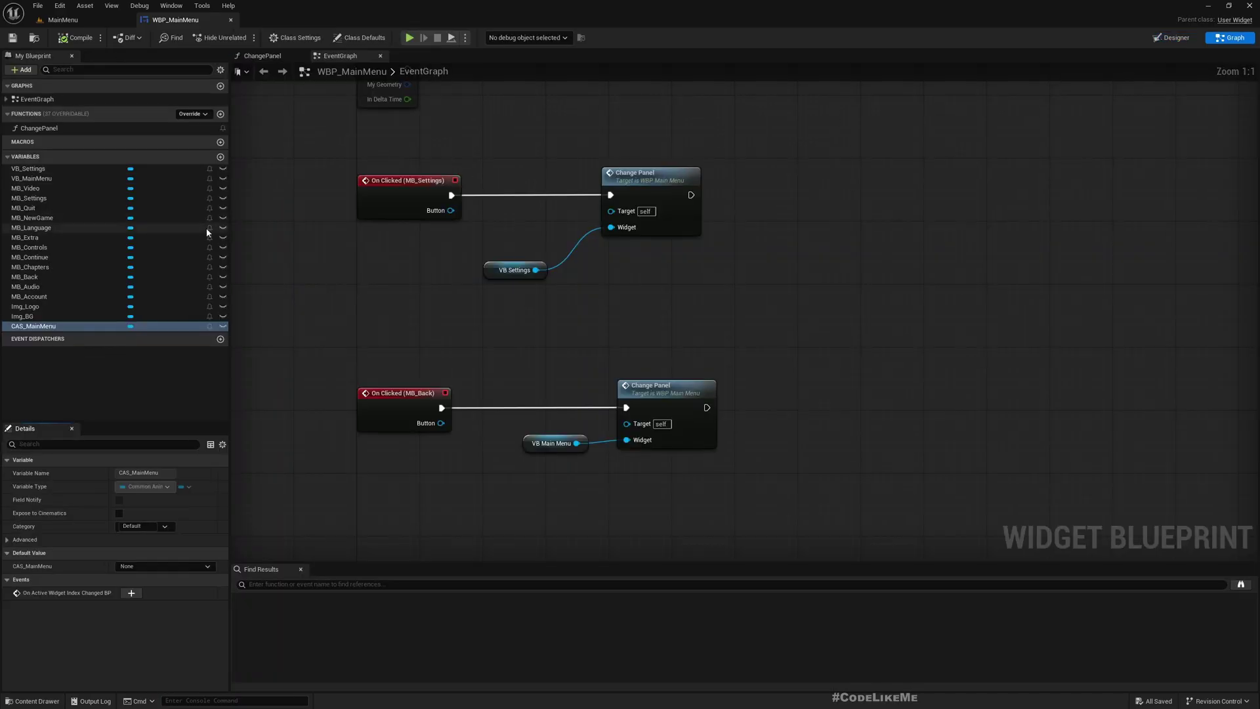
click(37, 172)
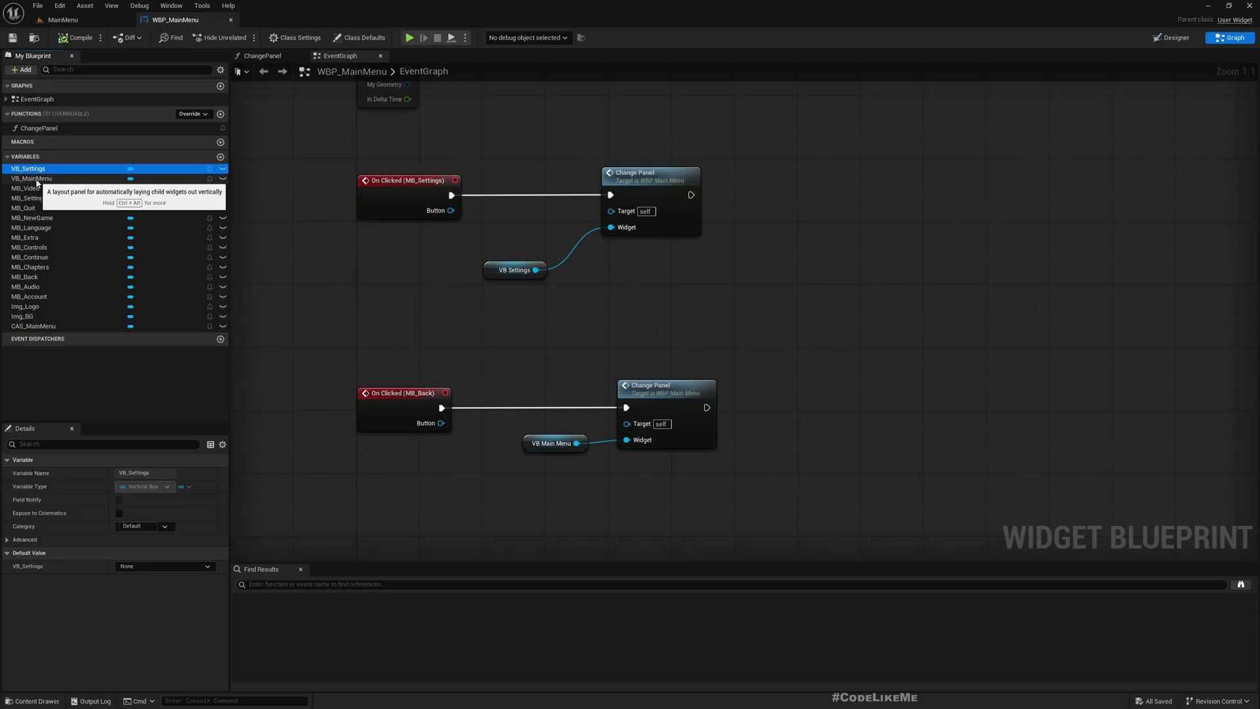
click(38, 208)
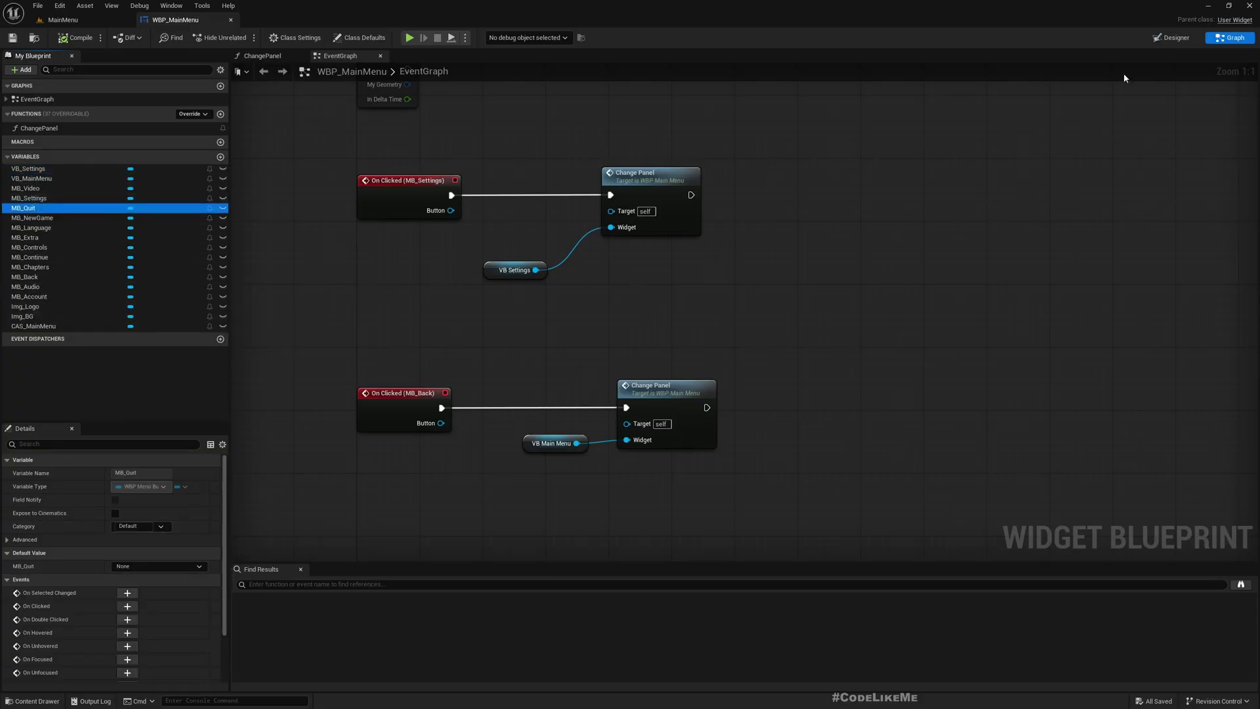
click(1171, 38)
click(62, 483)
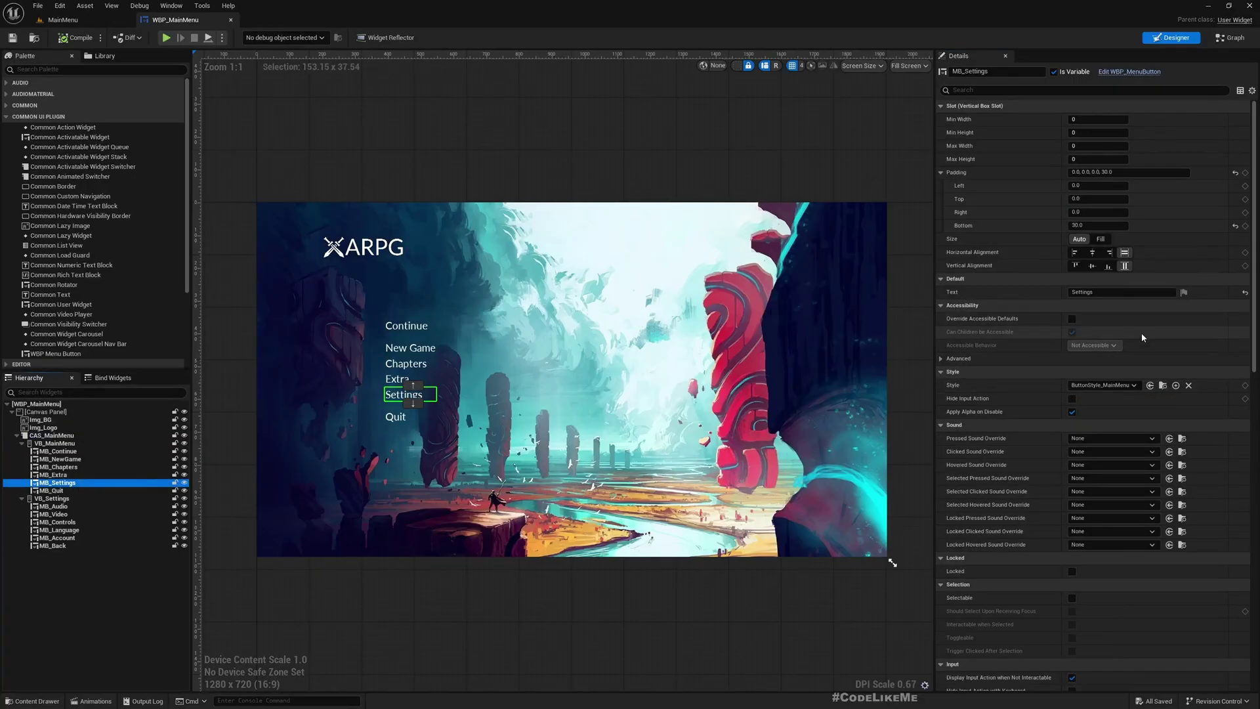
click(1231, 38)
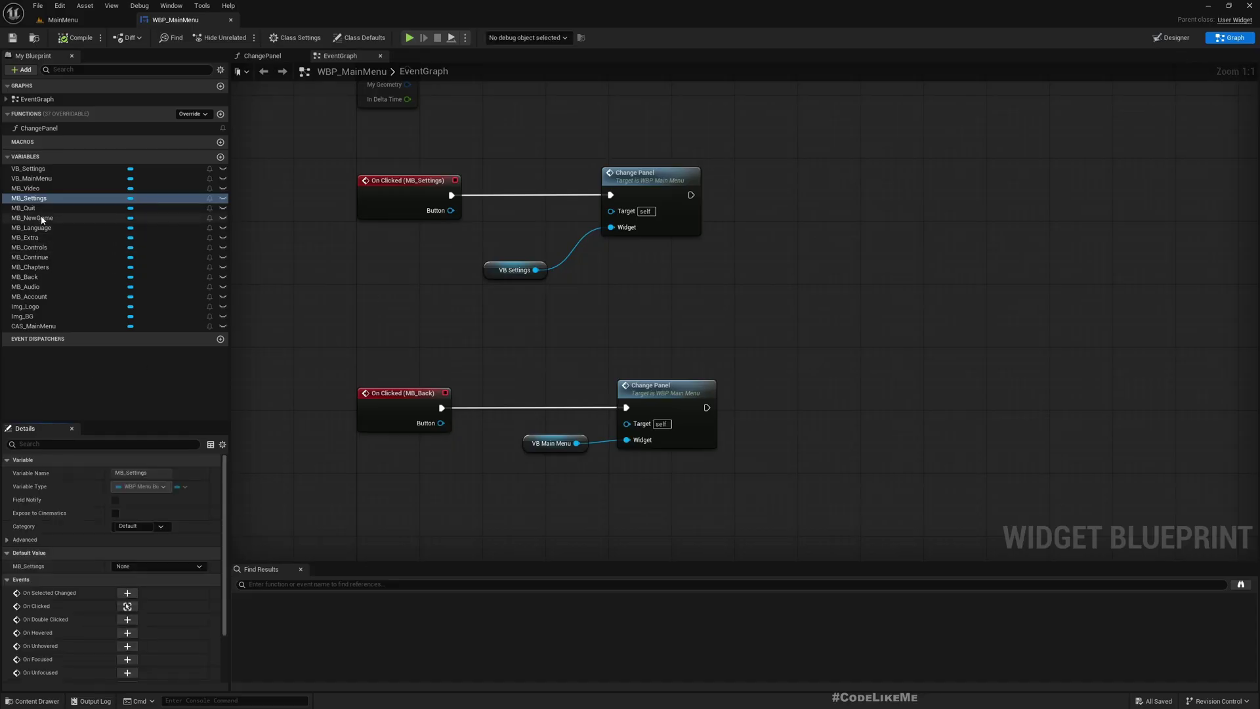
Assign the MB_Video variable to a new category named Settings.
click(30, 188)
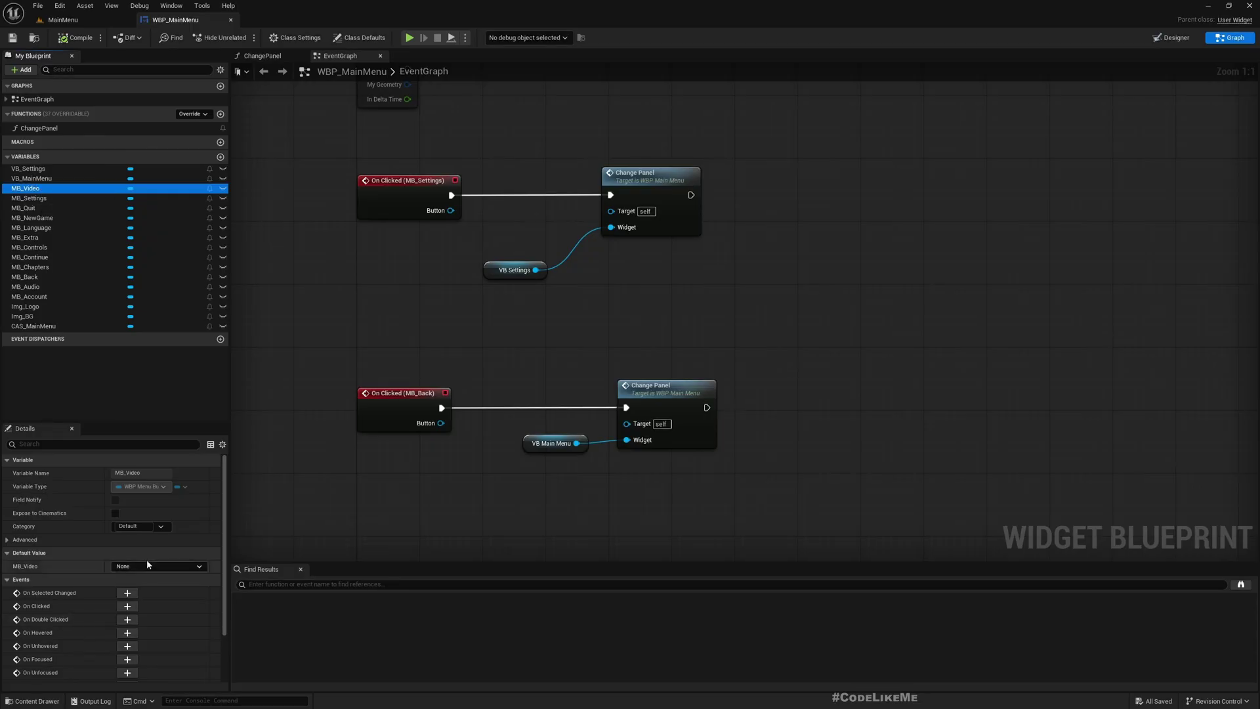
click(131, 526)
text(Se)
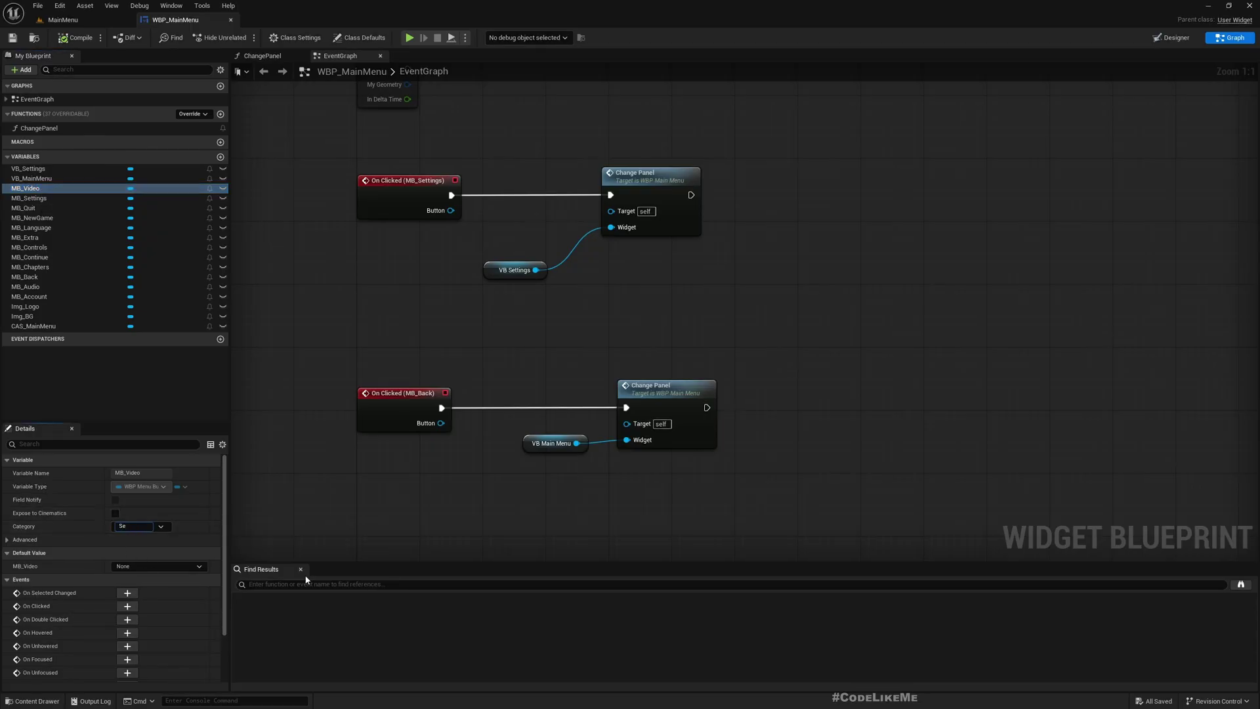
text(ttings)
key(Return)
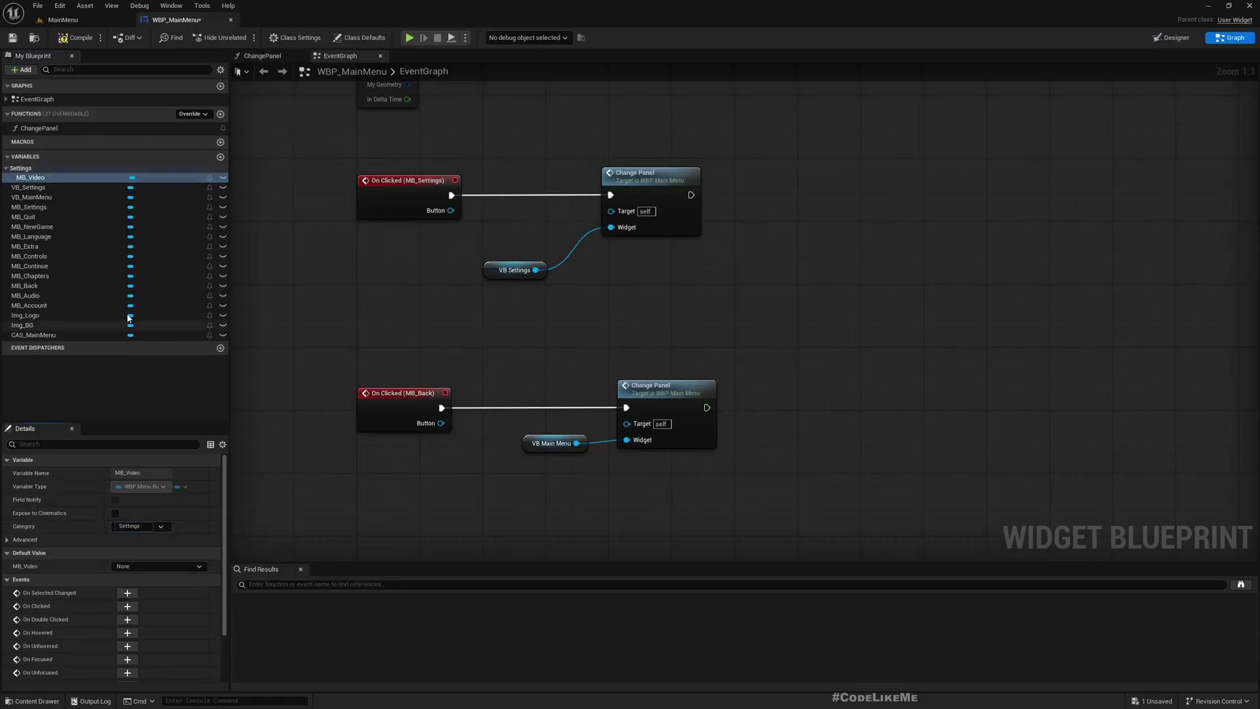
Assign the MB_Quit variable to a new category named MainMenu.
click(46, 218)
click(145, 526)
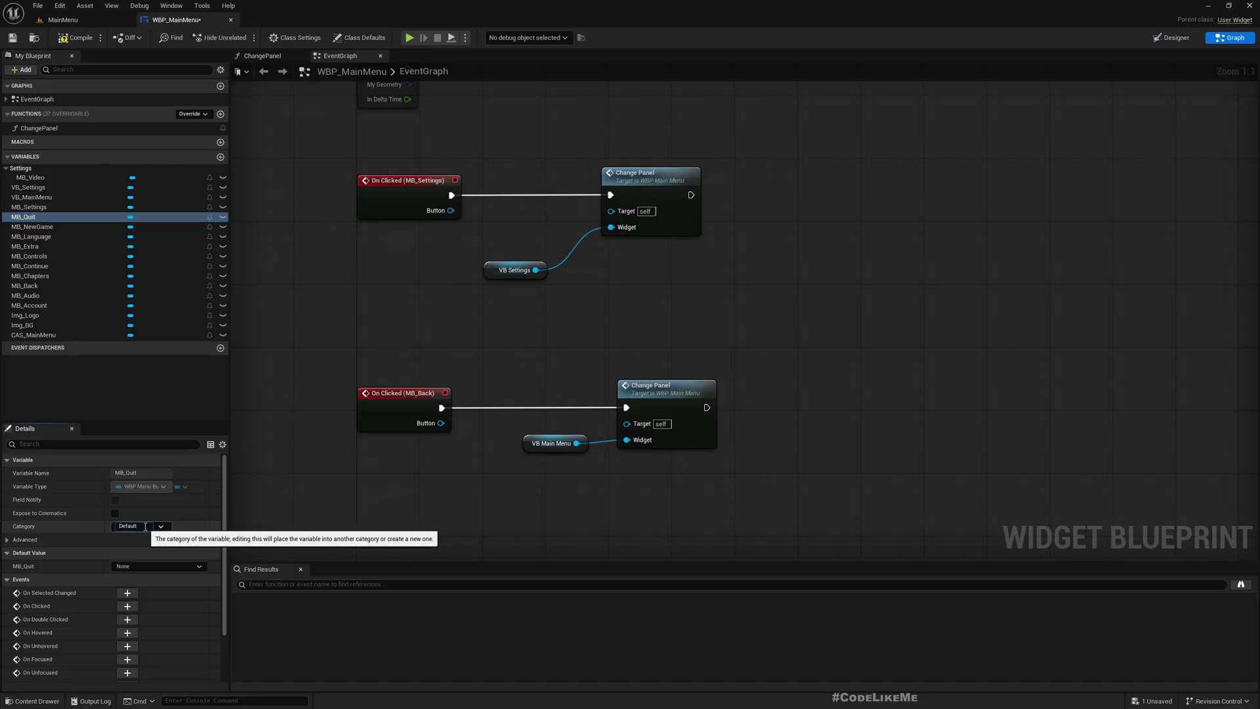
key(ctrl+a)
text(Mai)
key(Return)
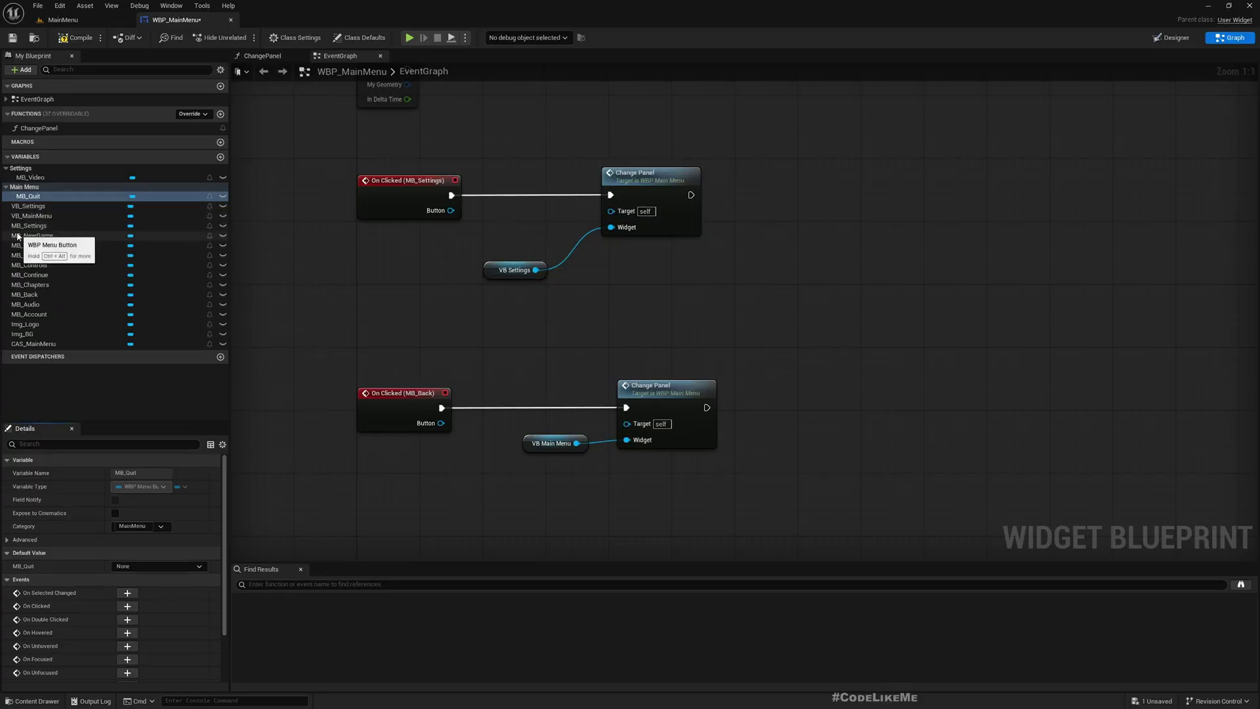
Move MB_Settings, MB_NewGame and MB_Extra into the Main Menu category, and MB_Language and MB_Controls into the Settings category.
drag(39, 227, 37, 194)
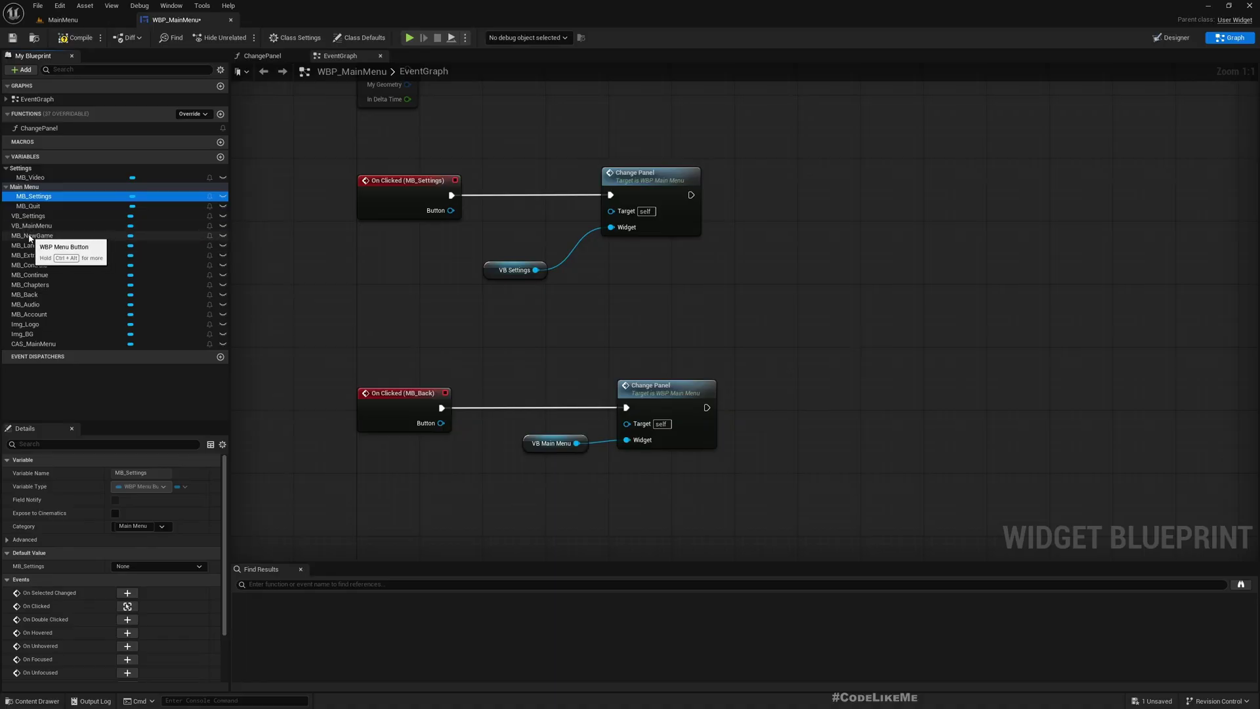
drag(29, 236, 26, 199)
click(24, 247)
click(24, 256)
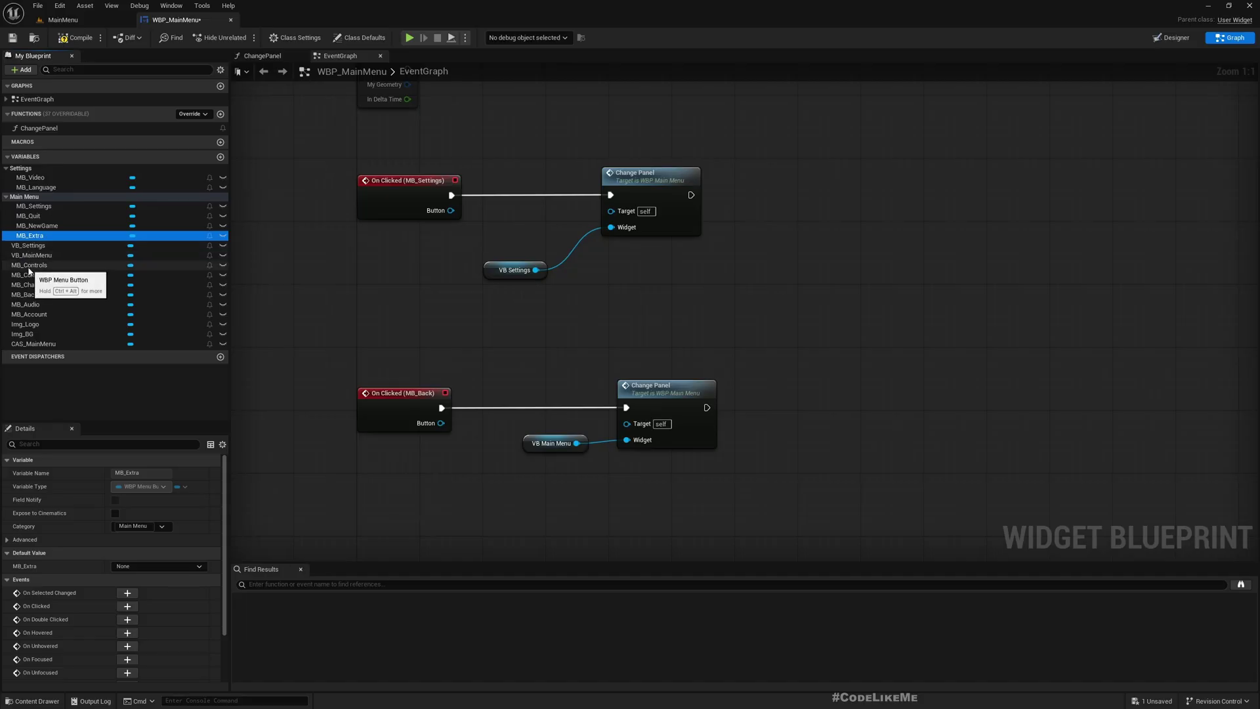
drag(28, 269, 55, 229)
drag(23, 170, 51, 265)
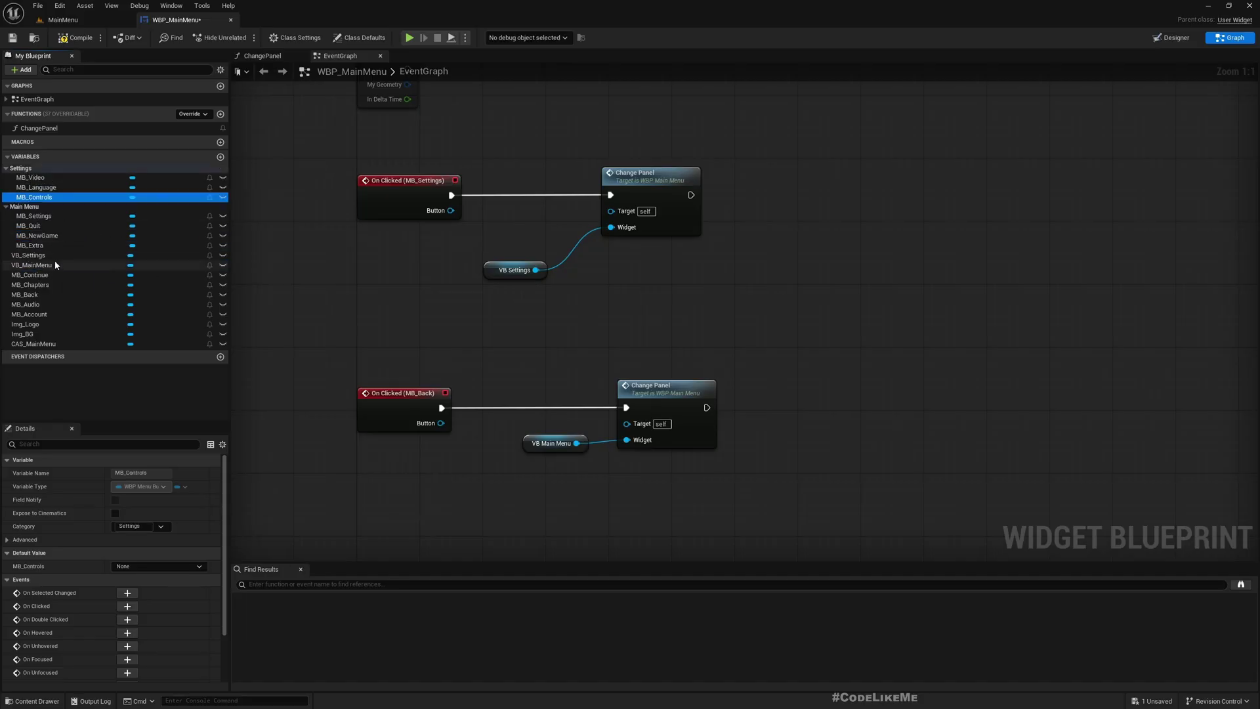
Move MB_Back, MB_Audio and MB_Account into the Settings category, and MB_Continue and MB_Chapters into the Main Menu category.
click(29, 256)
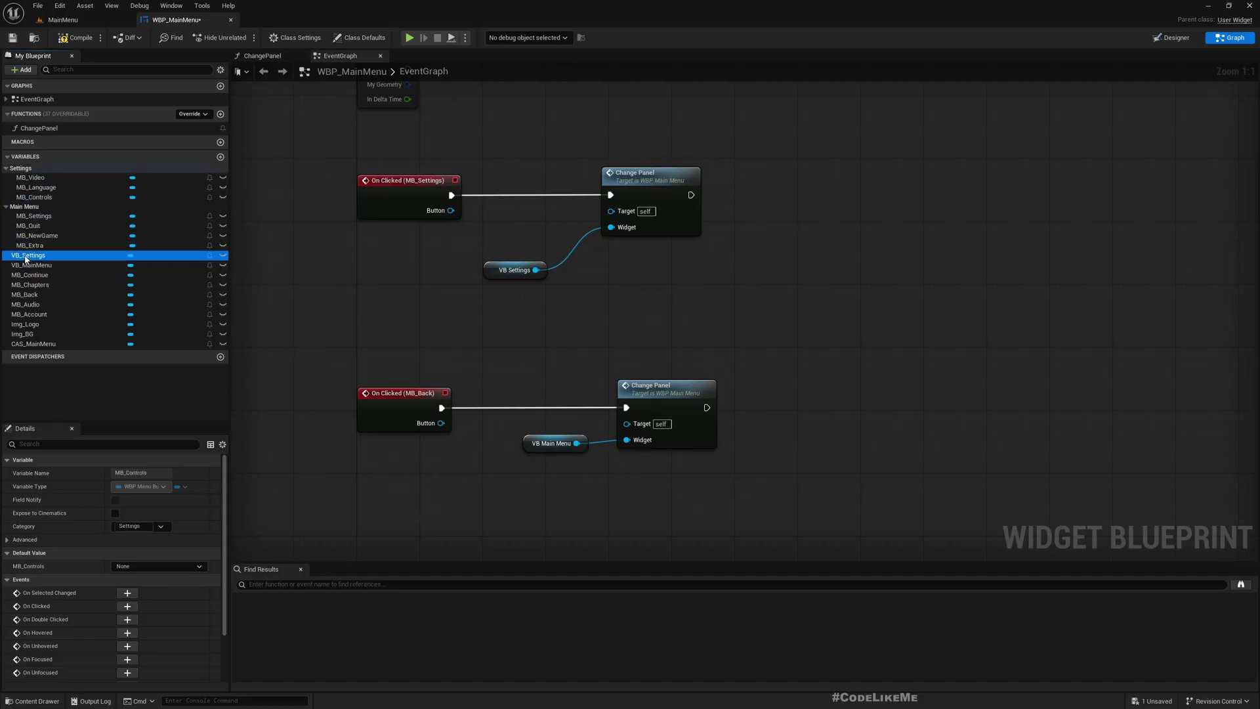
click(26, 294)
shift+click(27, 314)
drag(26, 314, 20, 168)
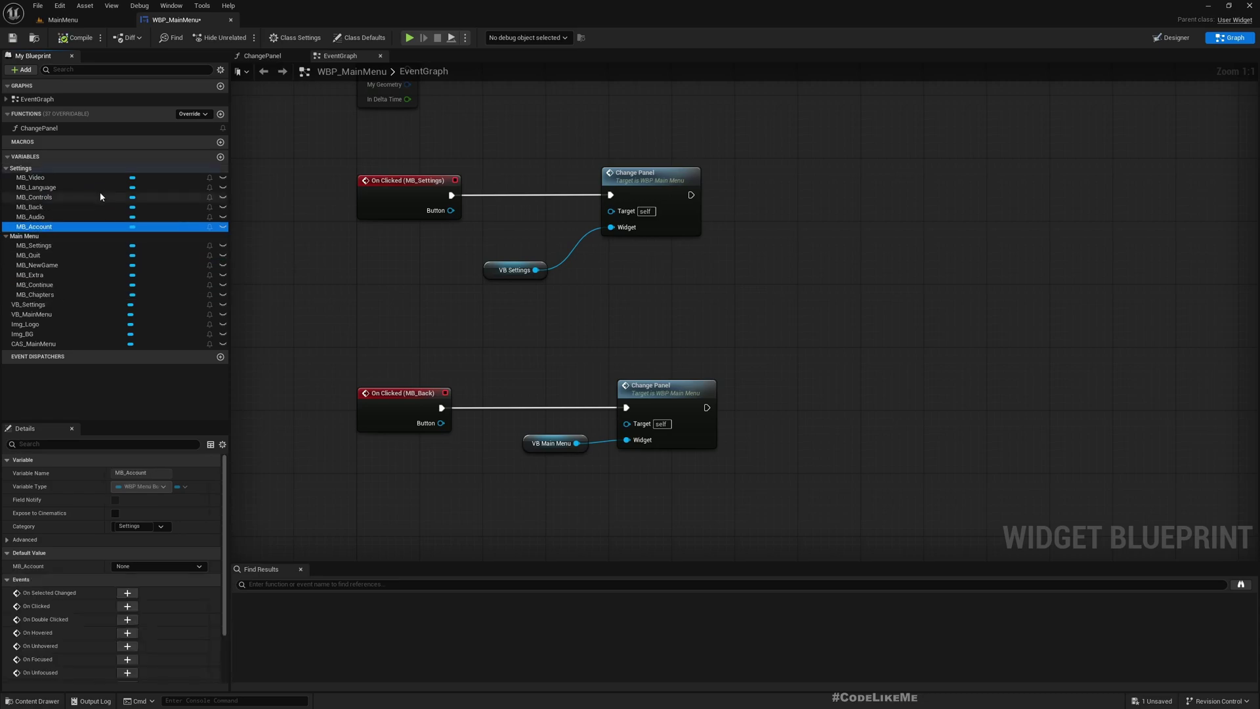
Collapse and expand the Settings and Main Menu variable categories to check their buttons, and return to the widget designer.
click(7, 169)
click(6, 178)
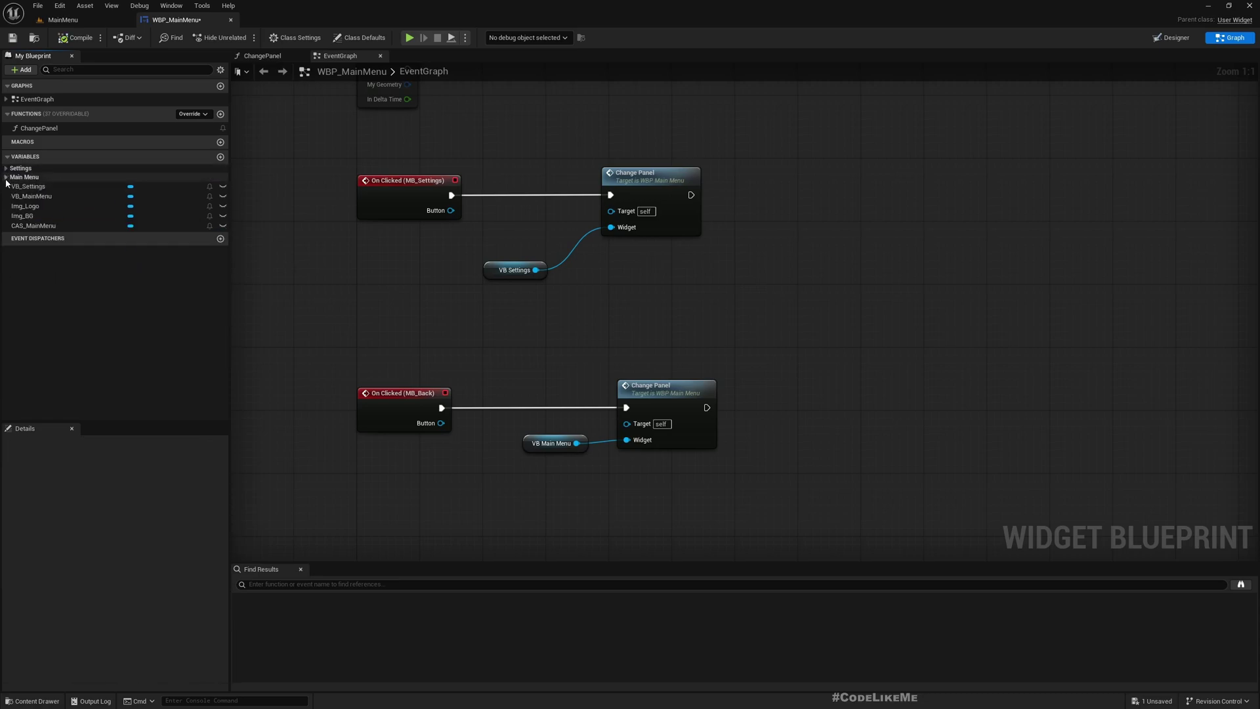
click(7, 177)
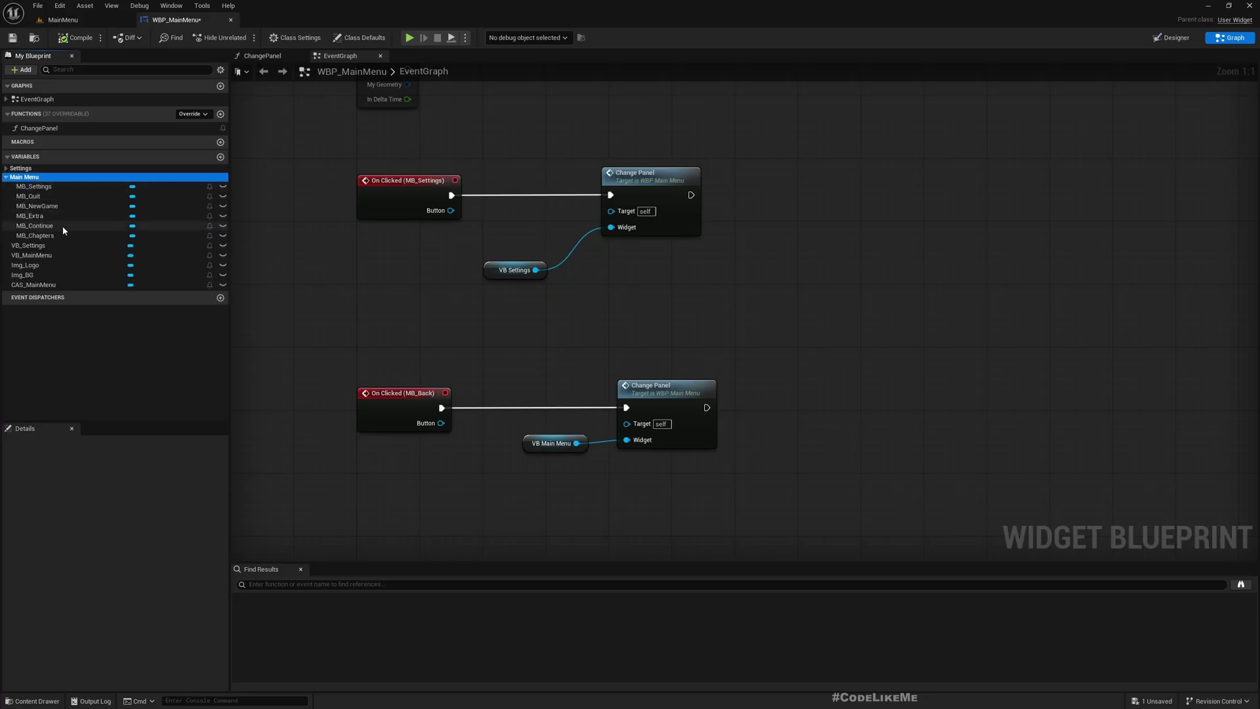
click(6, 169)
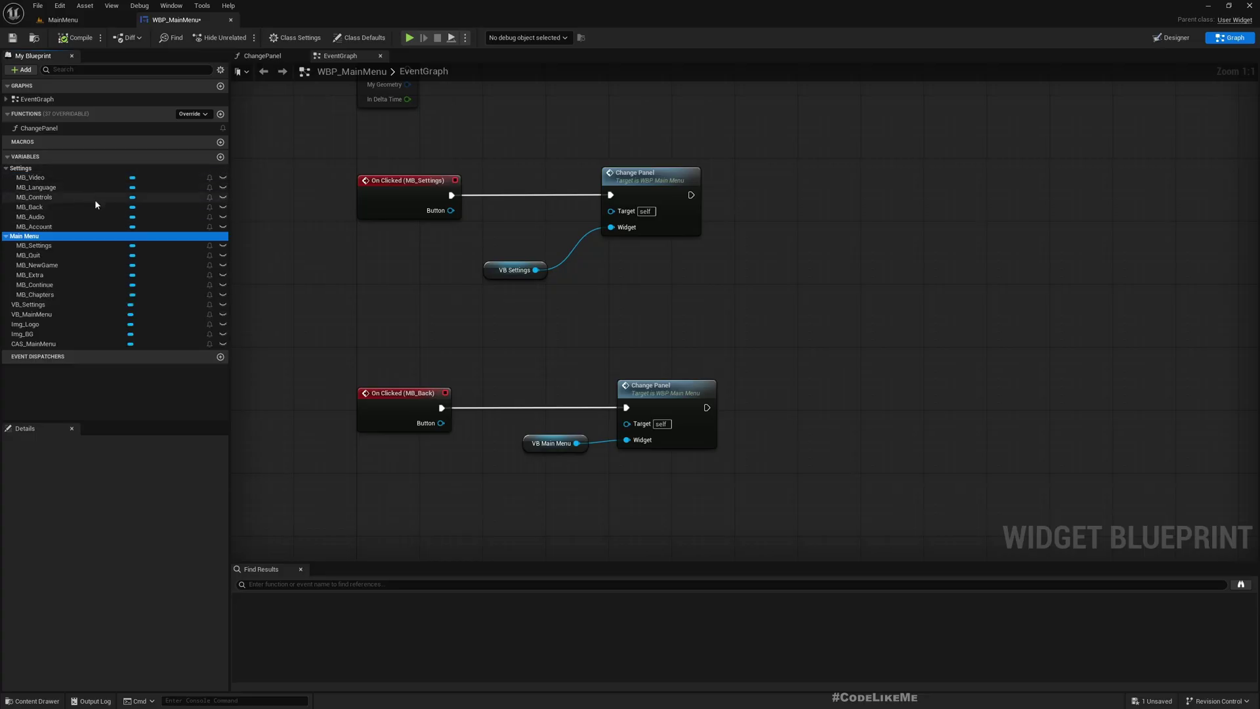
click(1167, 38)
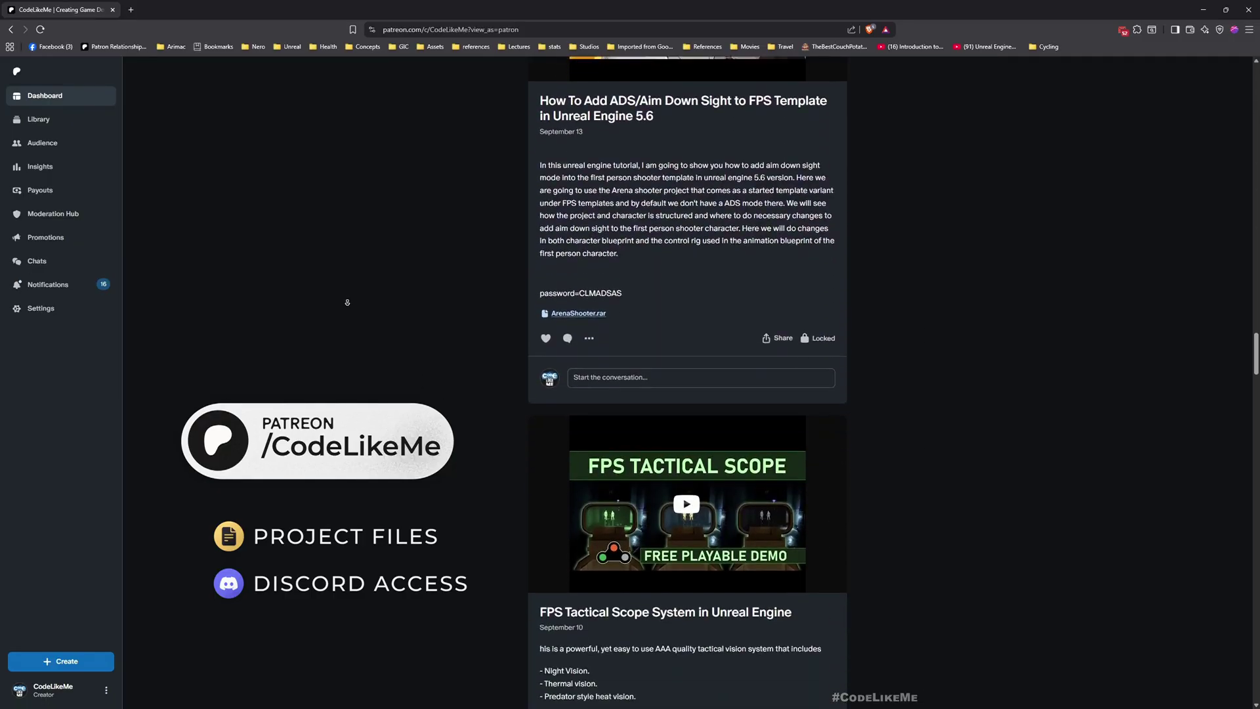
middle_click(348, 305)
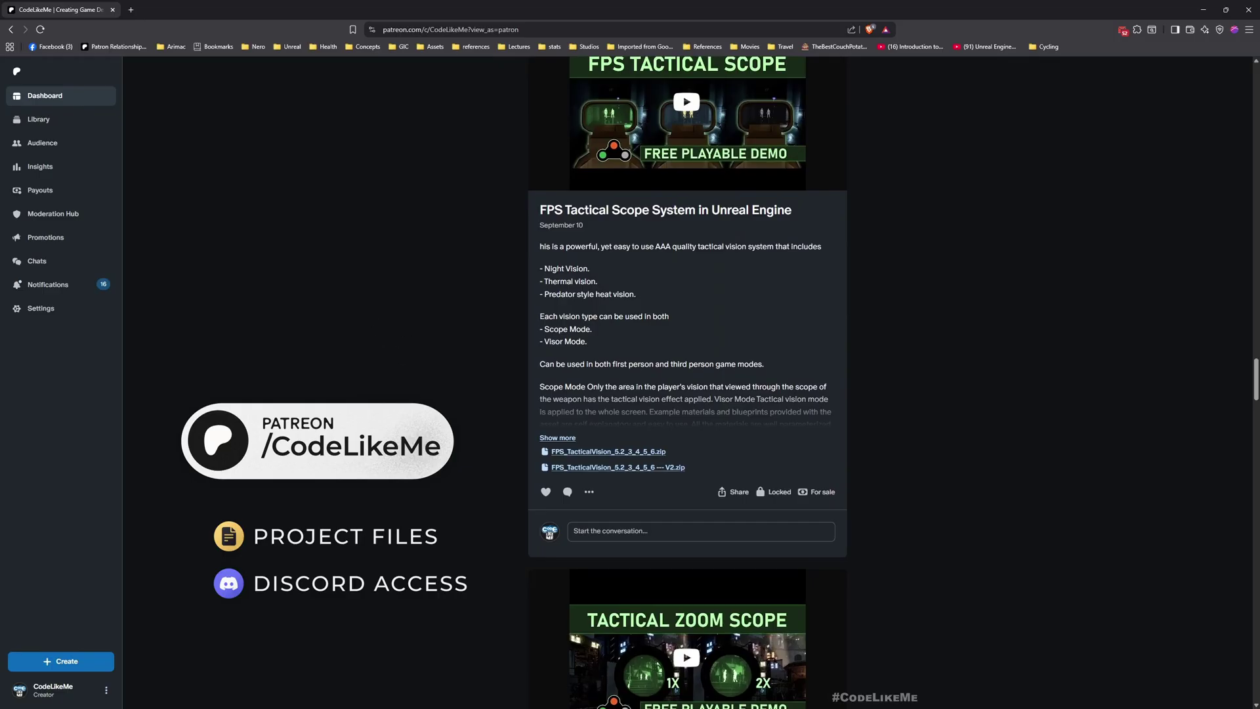
middle_click(413, 398)
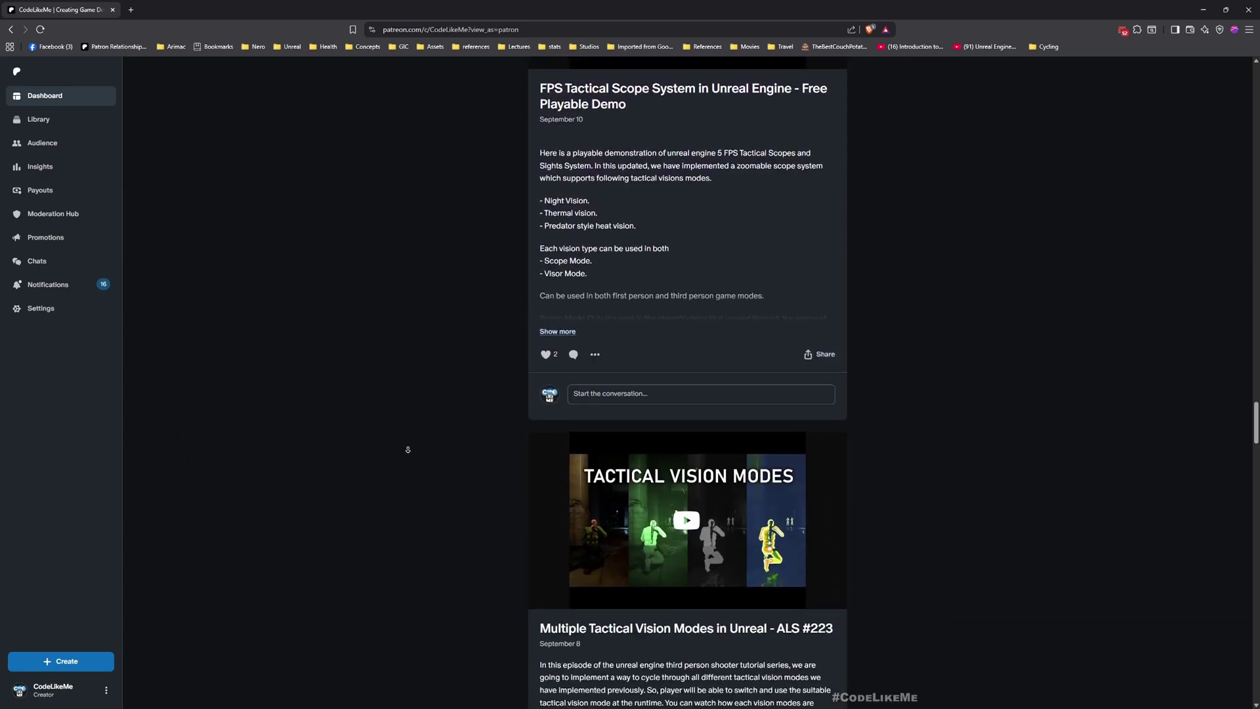